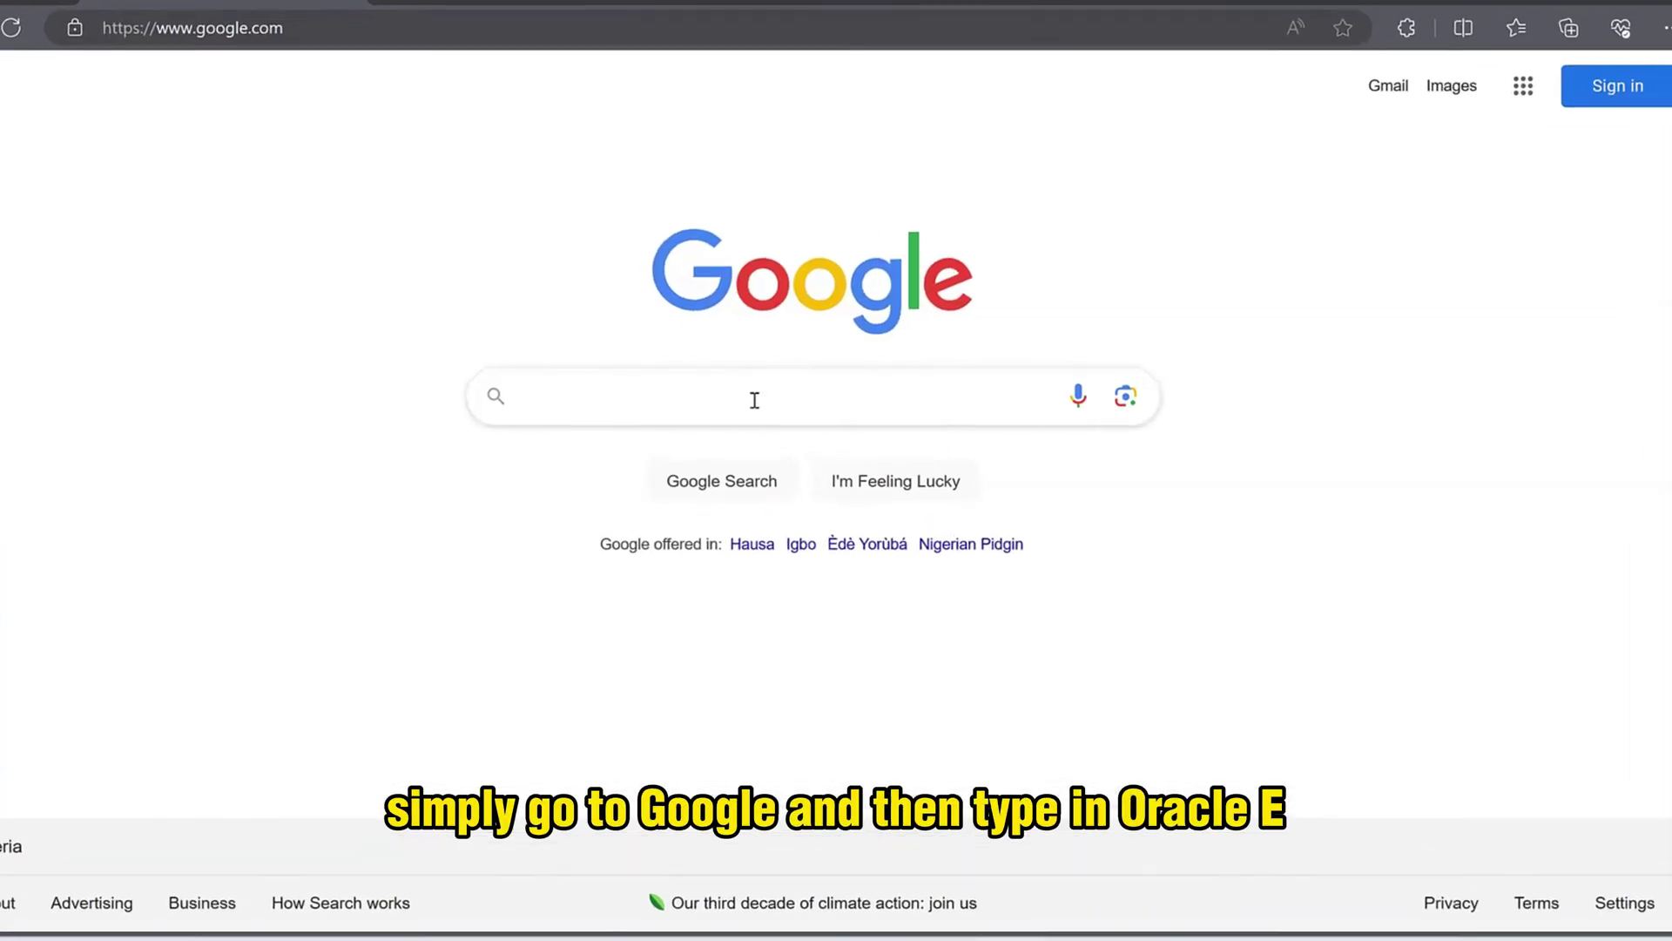
# - Search Google for 'oracle edelivery' using the autocomplete suggestion
pyautogui.click(754, 400)
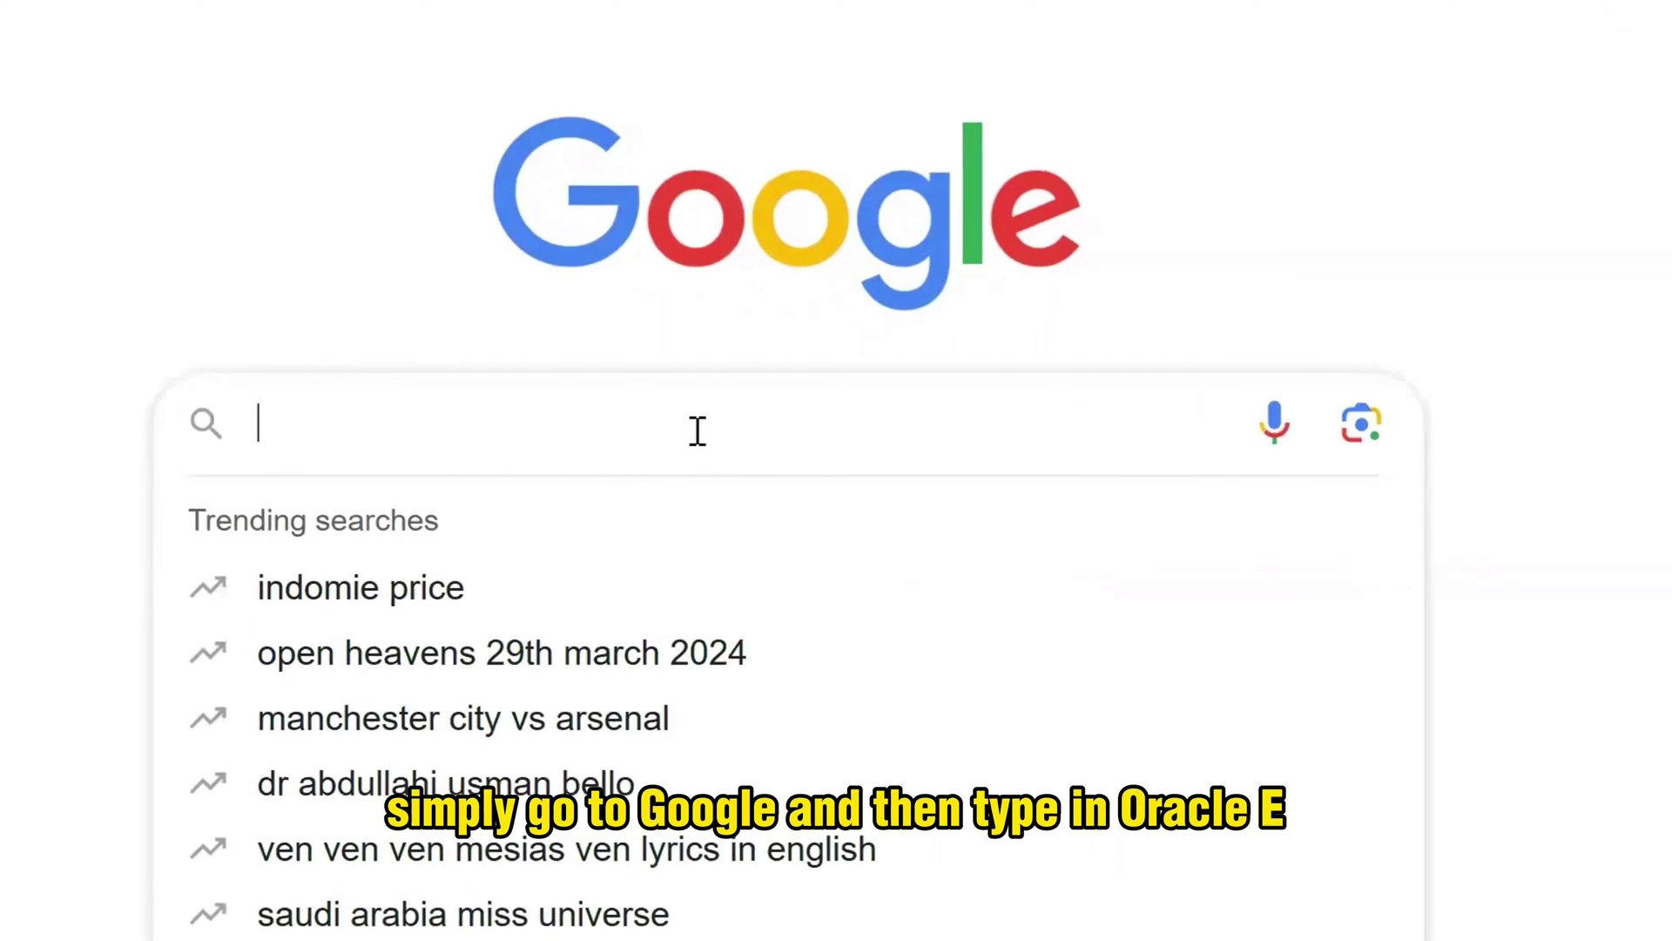
pyautogui.write('ora')
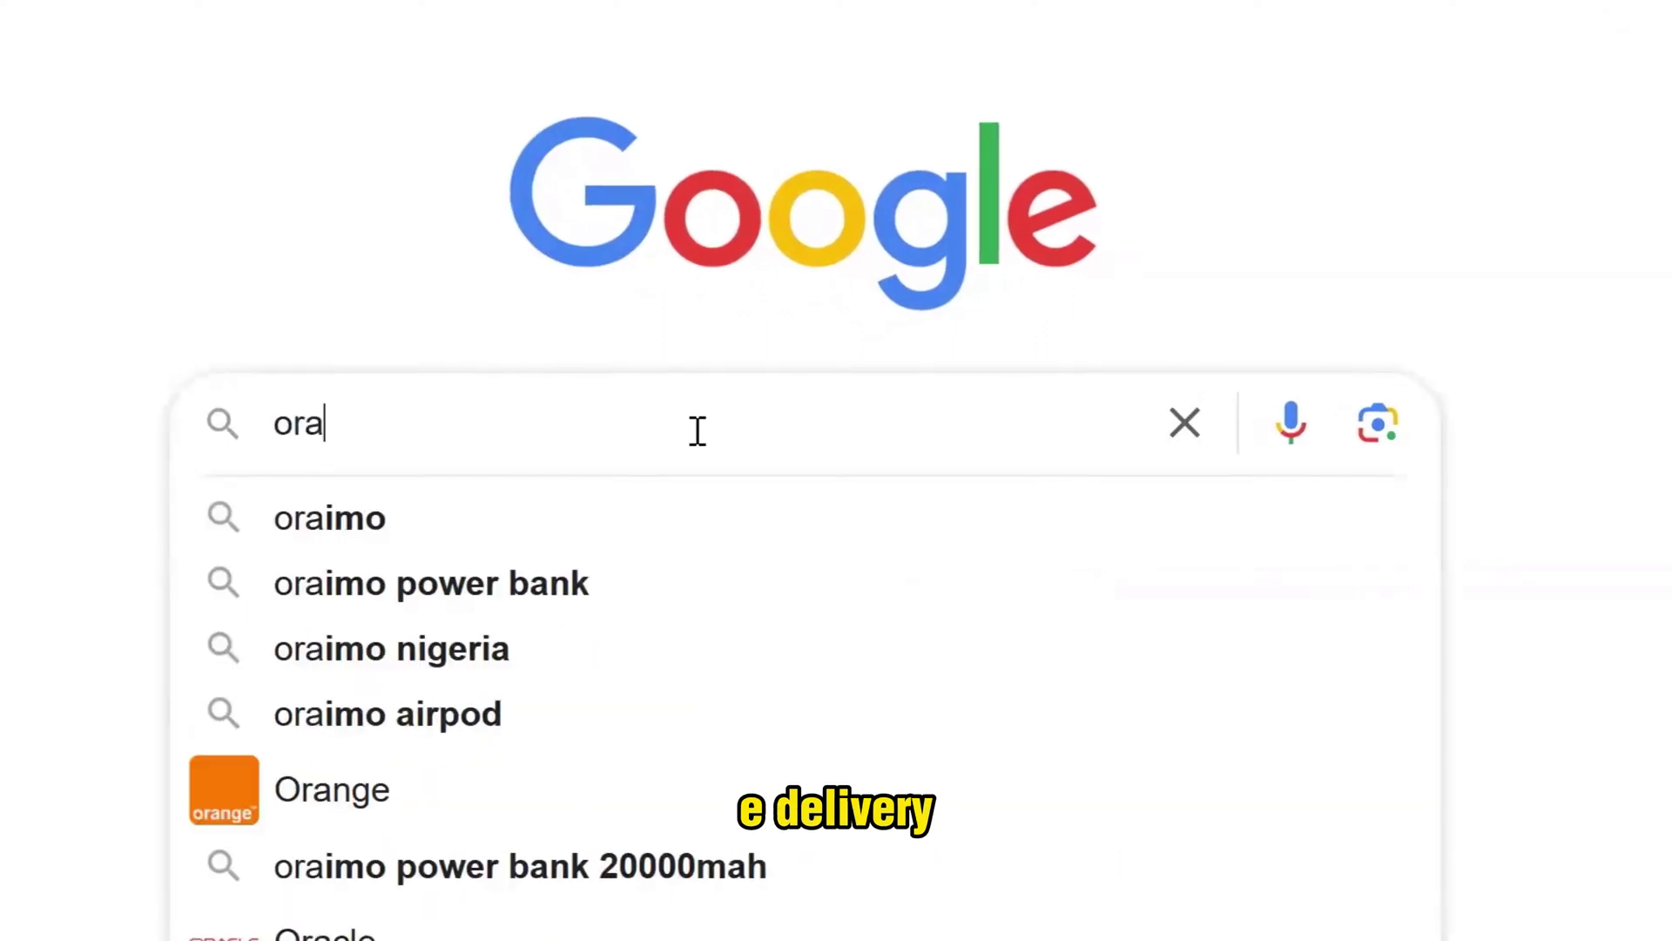
pyautogui.write('cle ')
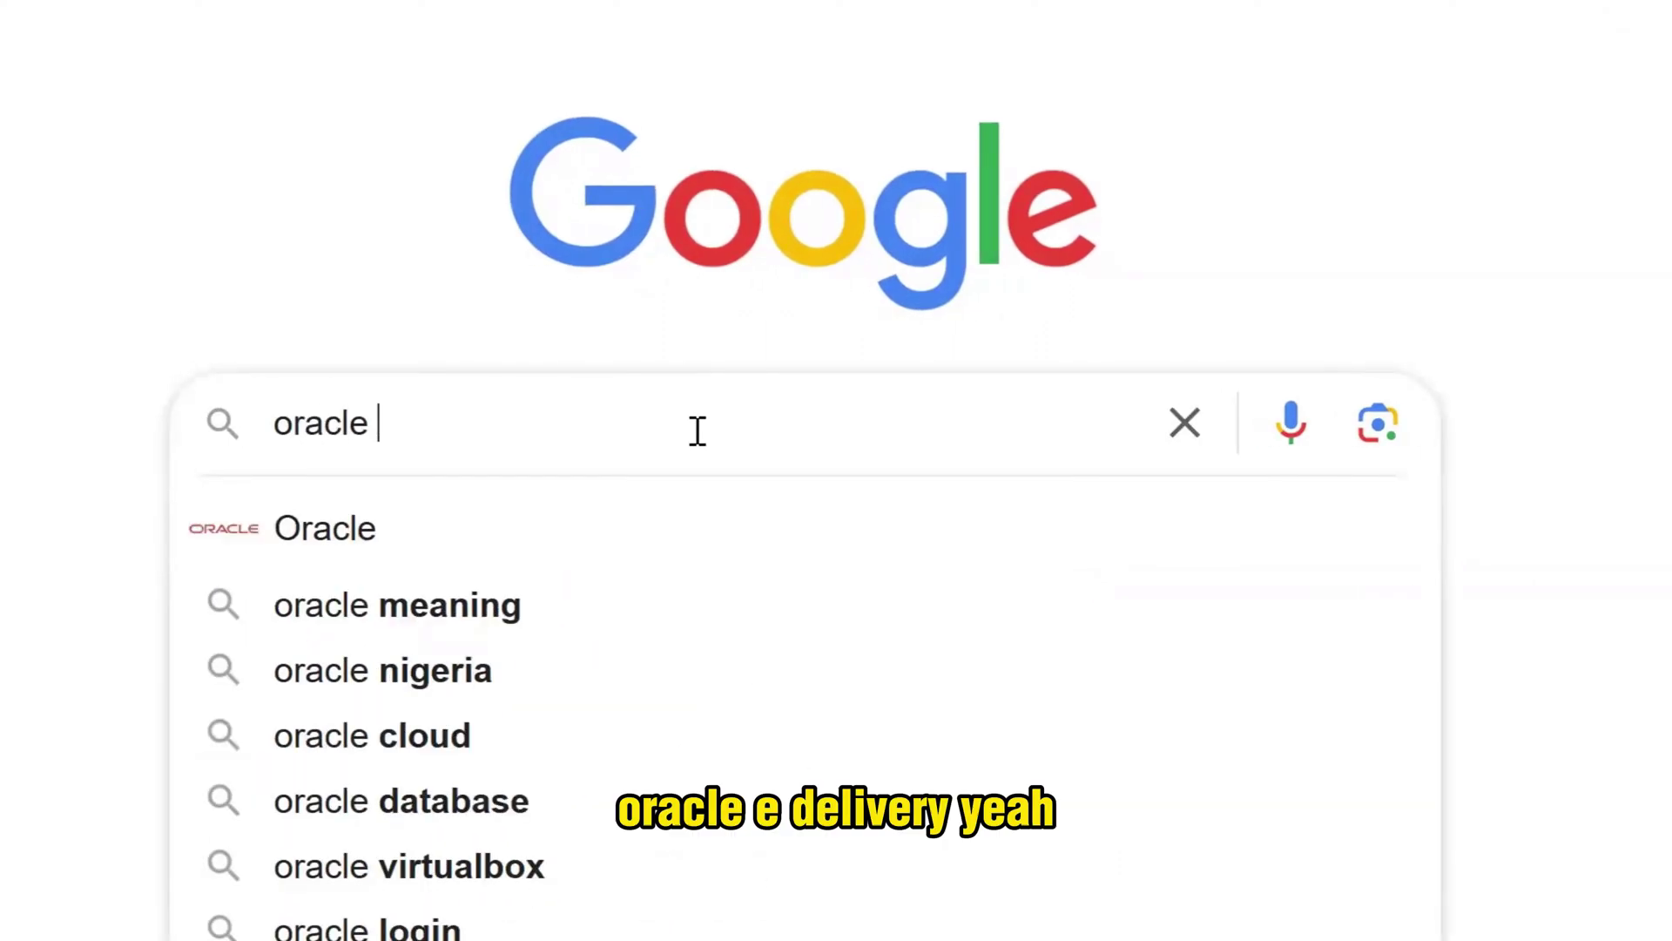
pyautogui.write('ede')
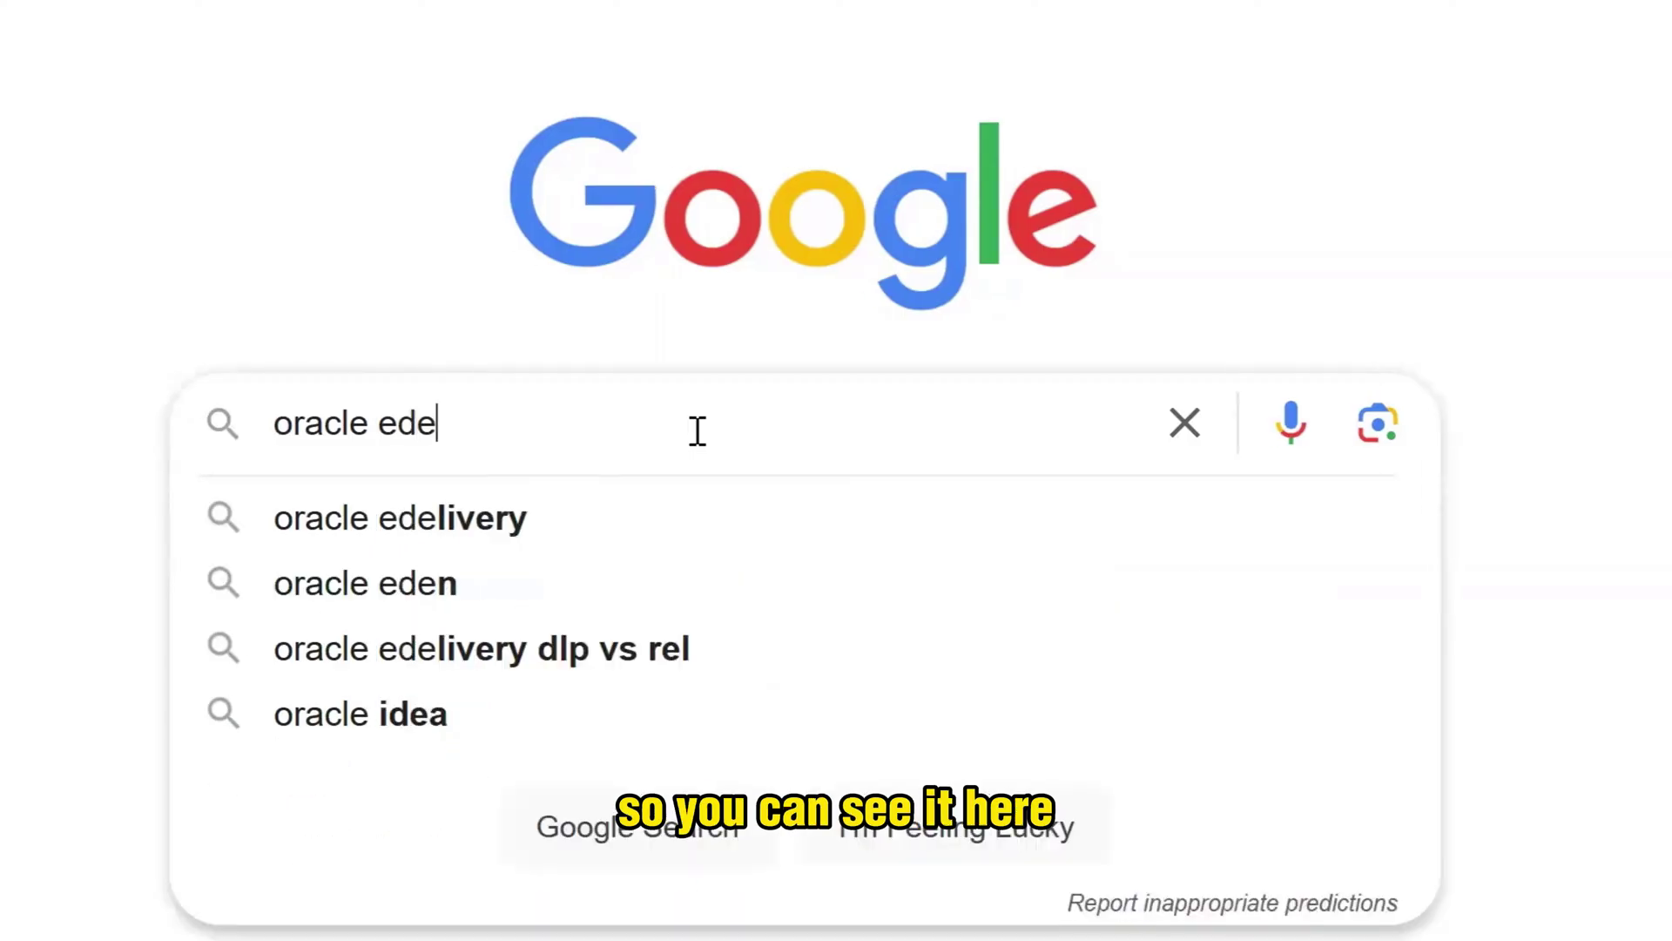
pyautogui.click(442, 523)
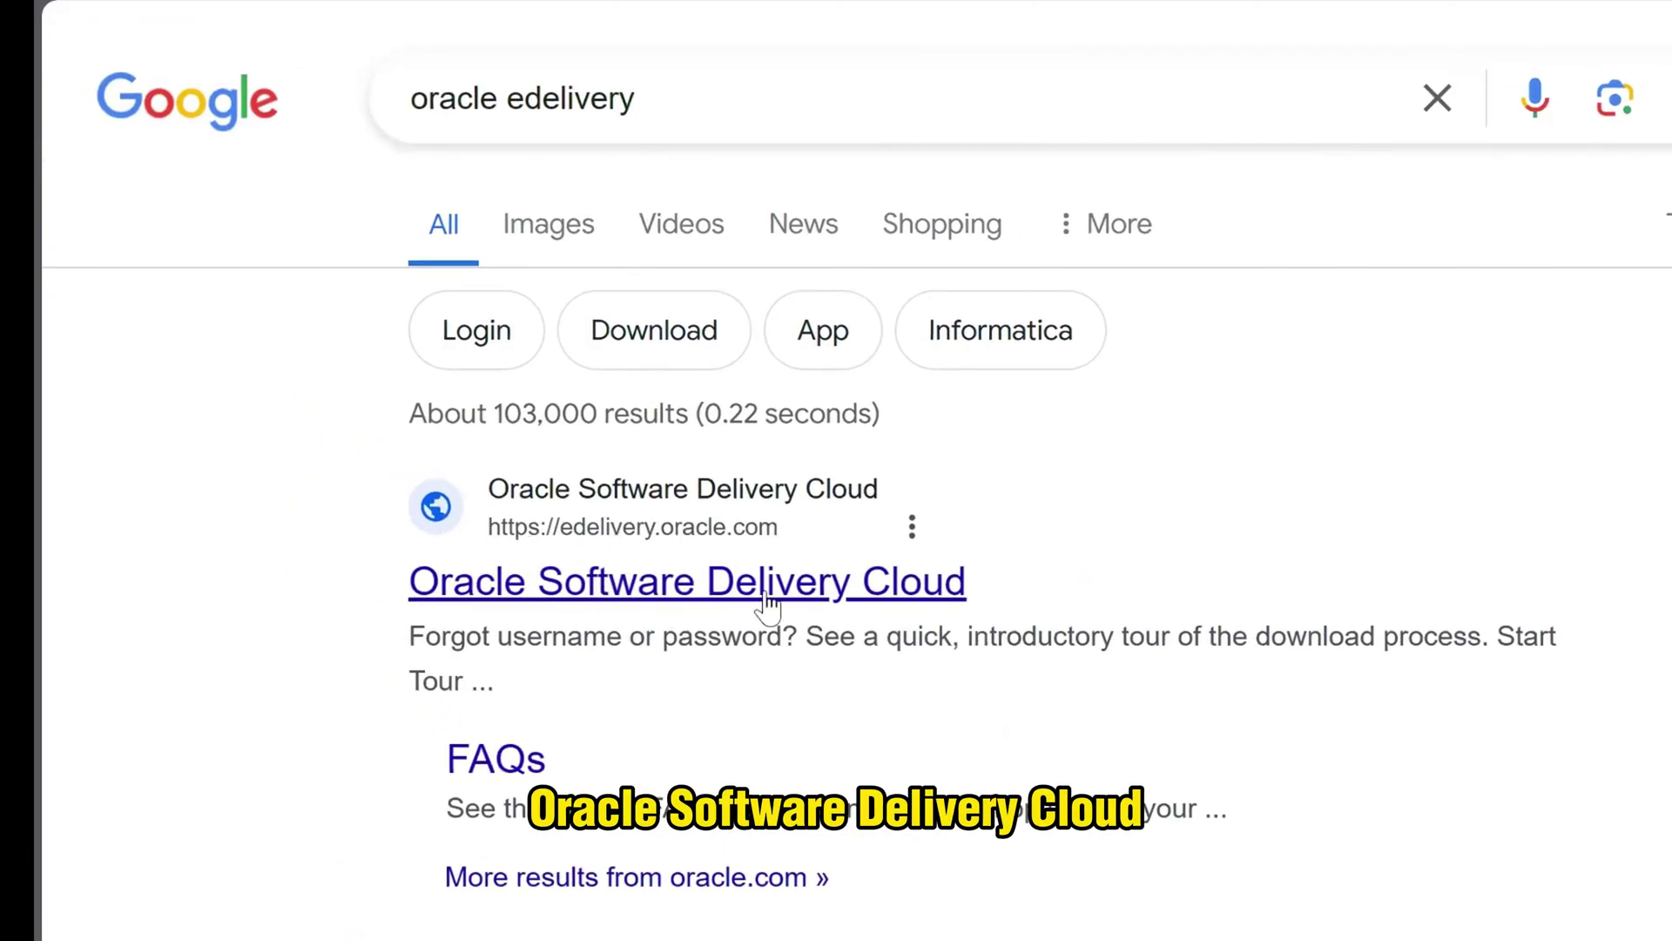
# - Open the Oracle Software Delivery Cloud result and begin creating a new Oracle account
pyautogui.click(838, 601)
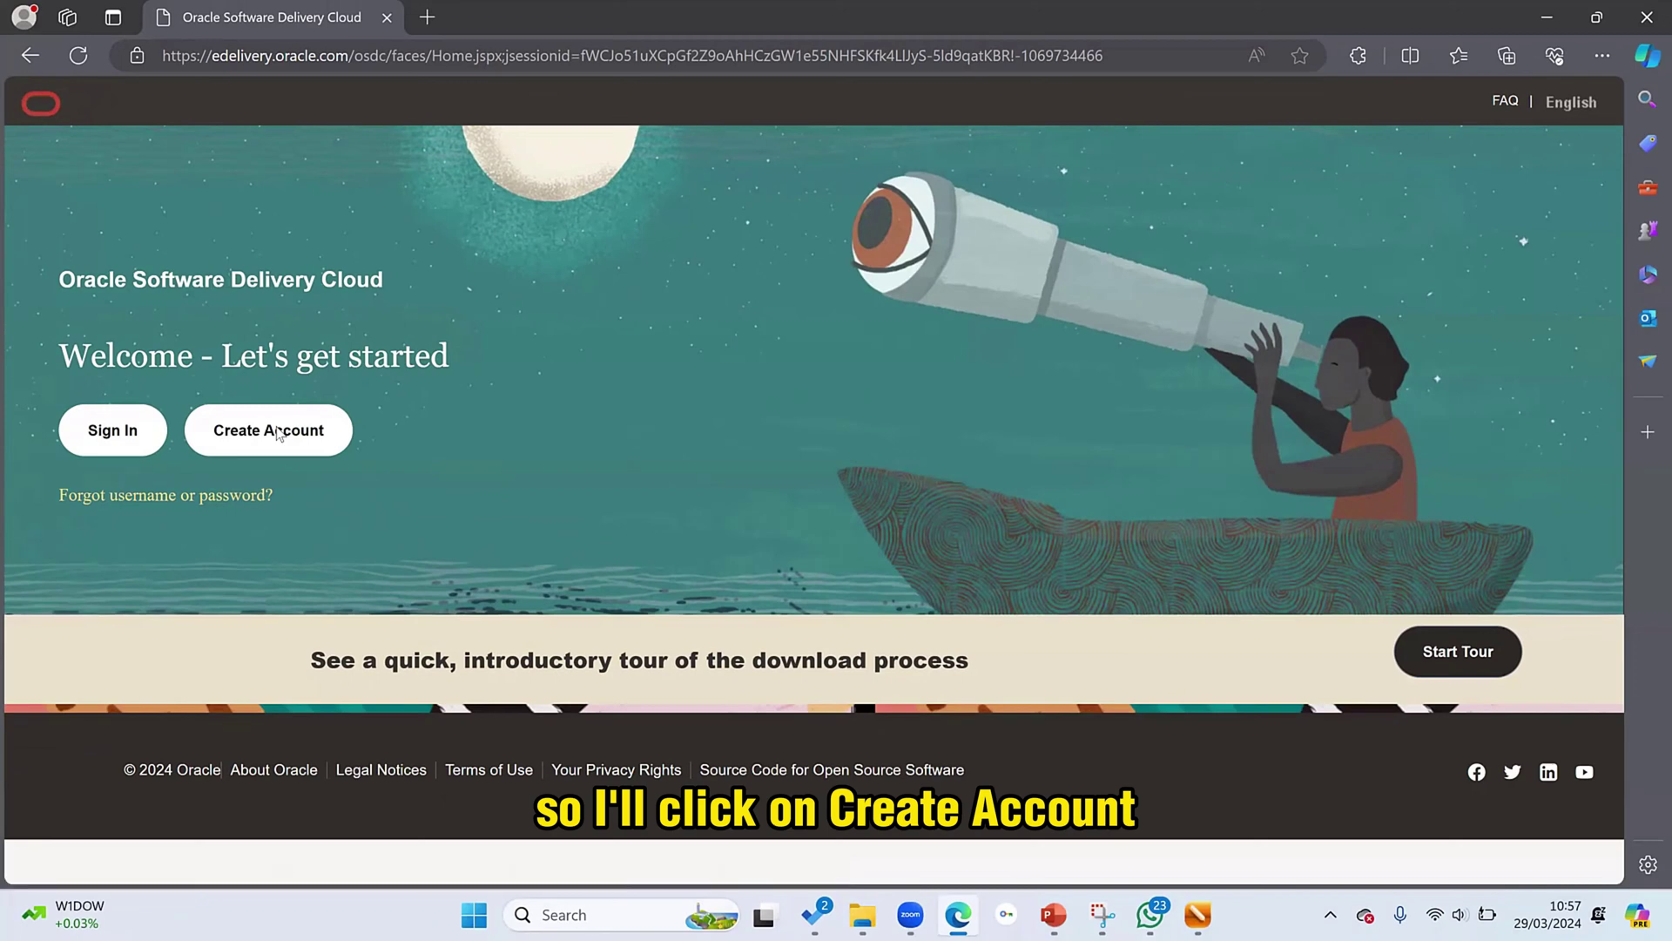
pyautogui.click(277, 430)
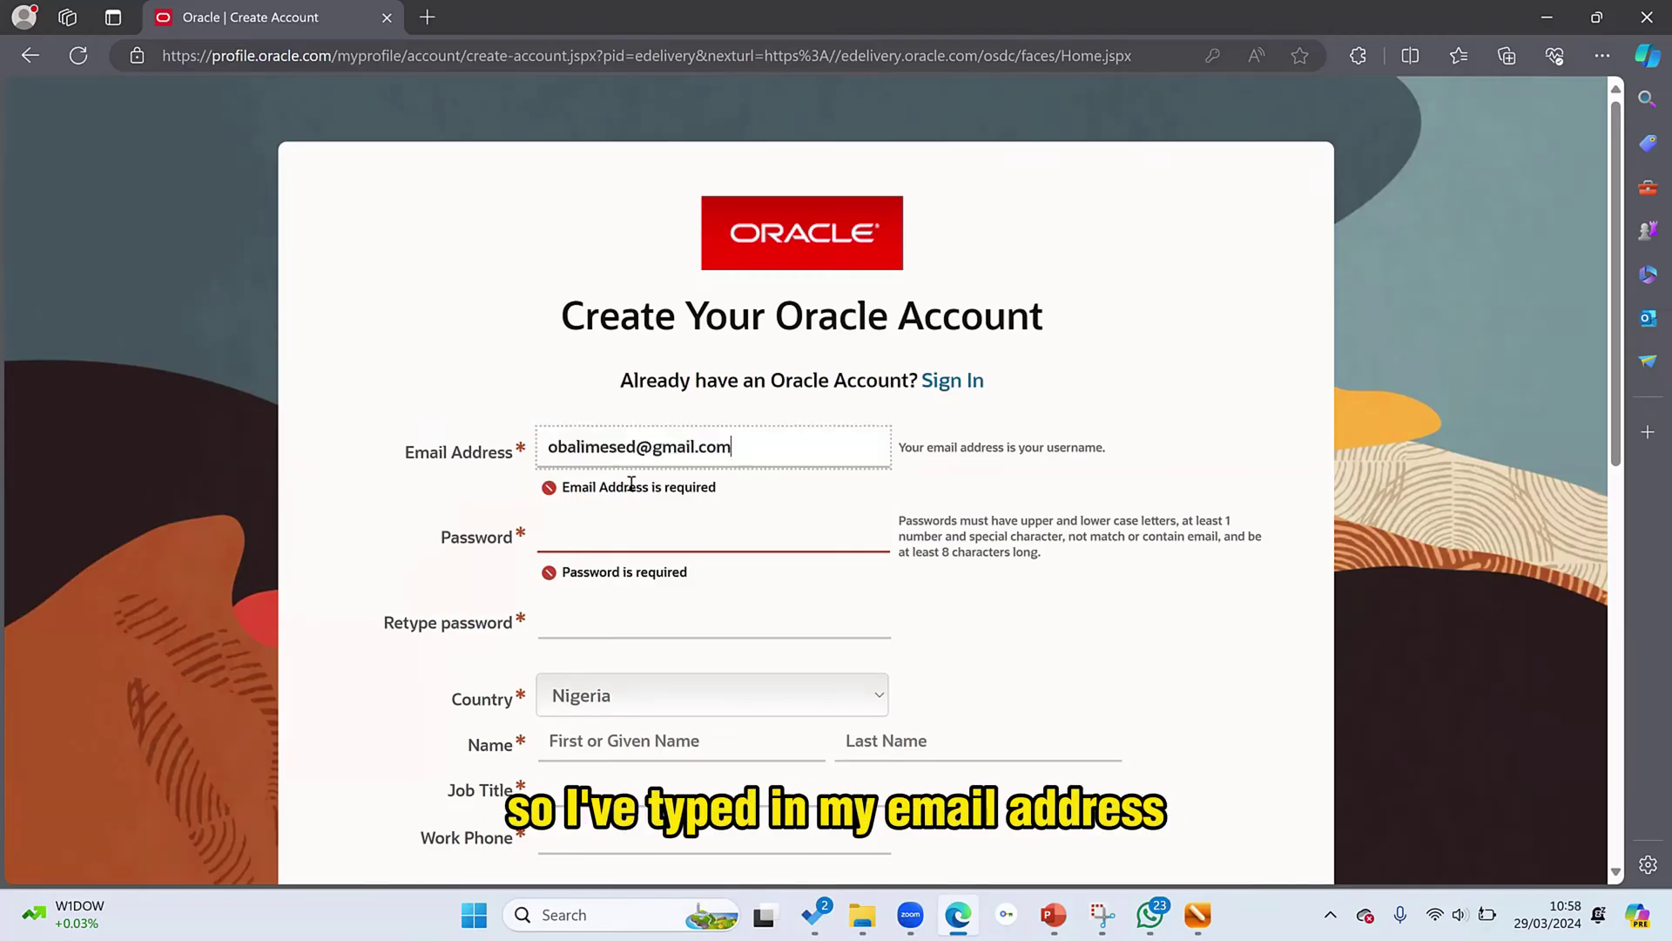
# - Enter the account password, dismissing the browser's saved-login suggestions
pyautogui.click(644, 547)
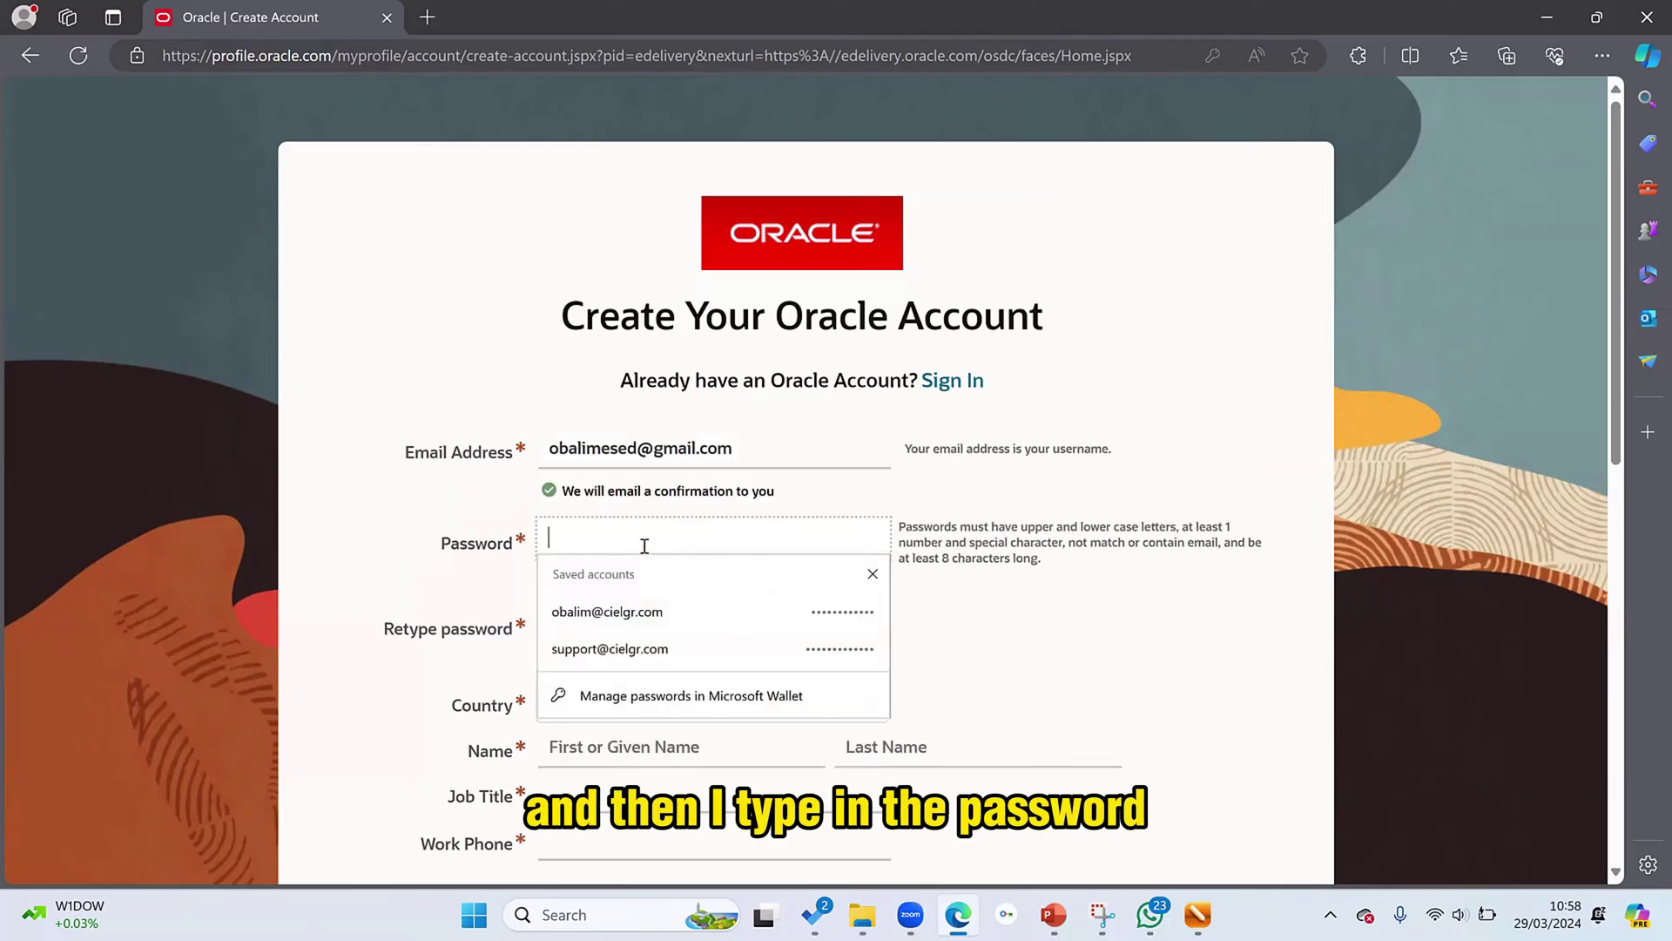
pyautogui.click(888, 591)
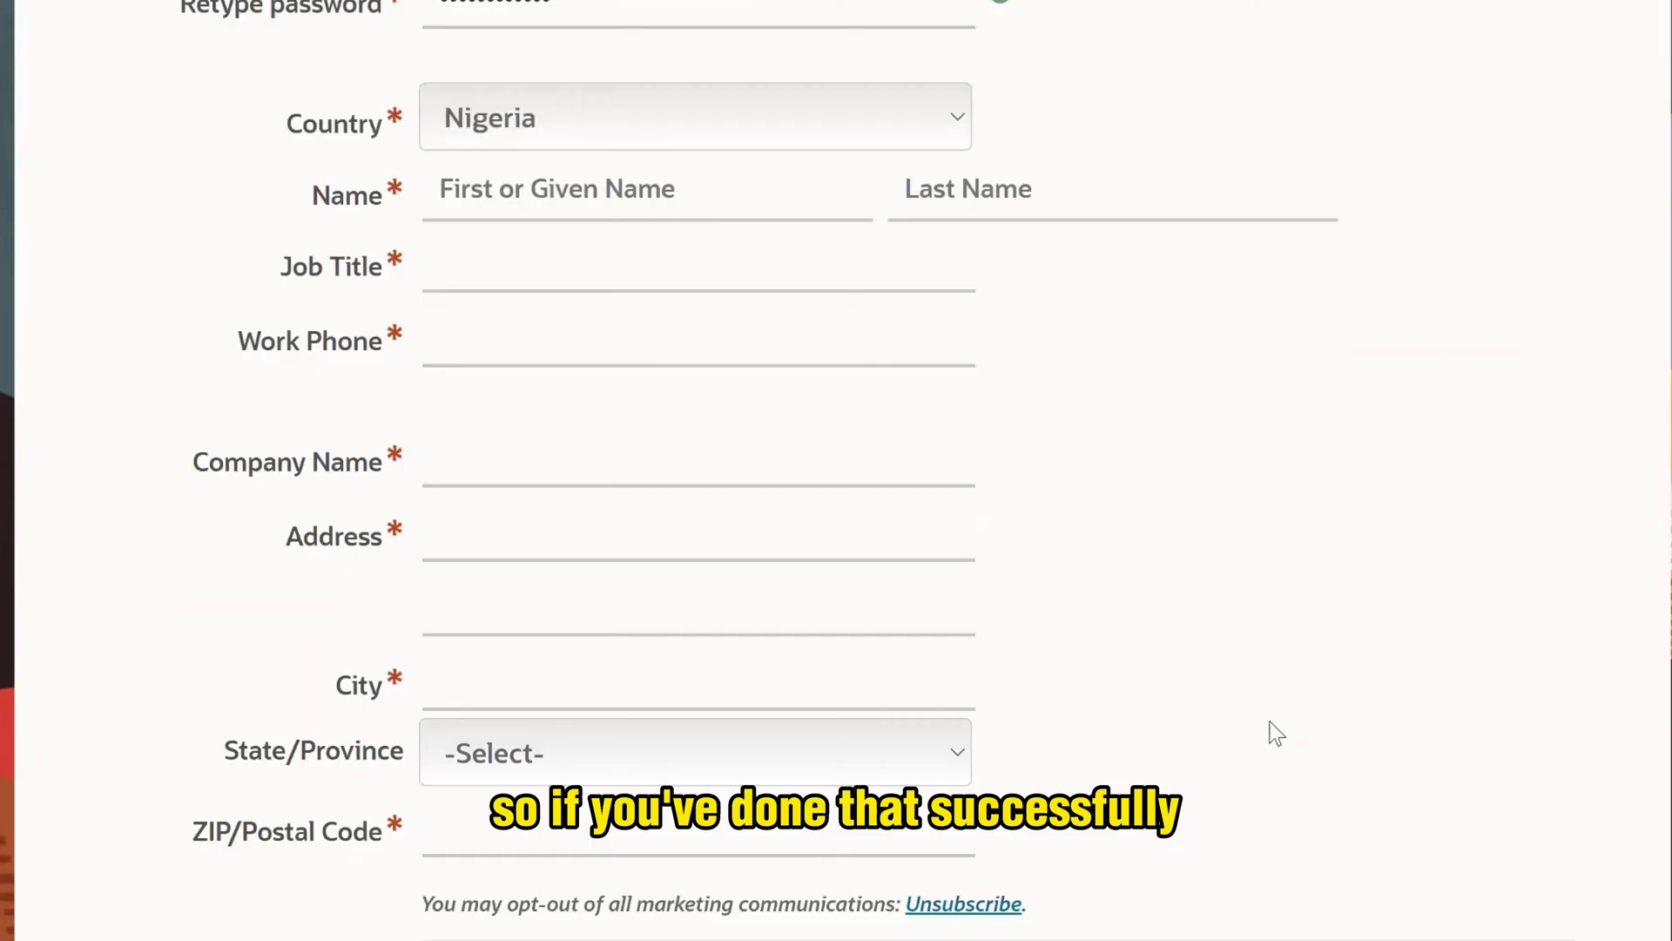
pyautogui.scroll(9, 1271, 732)
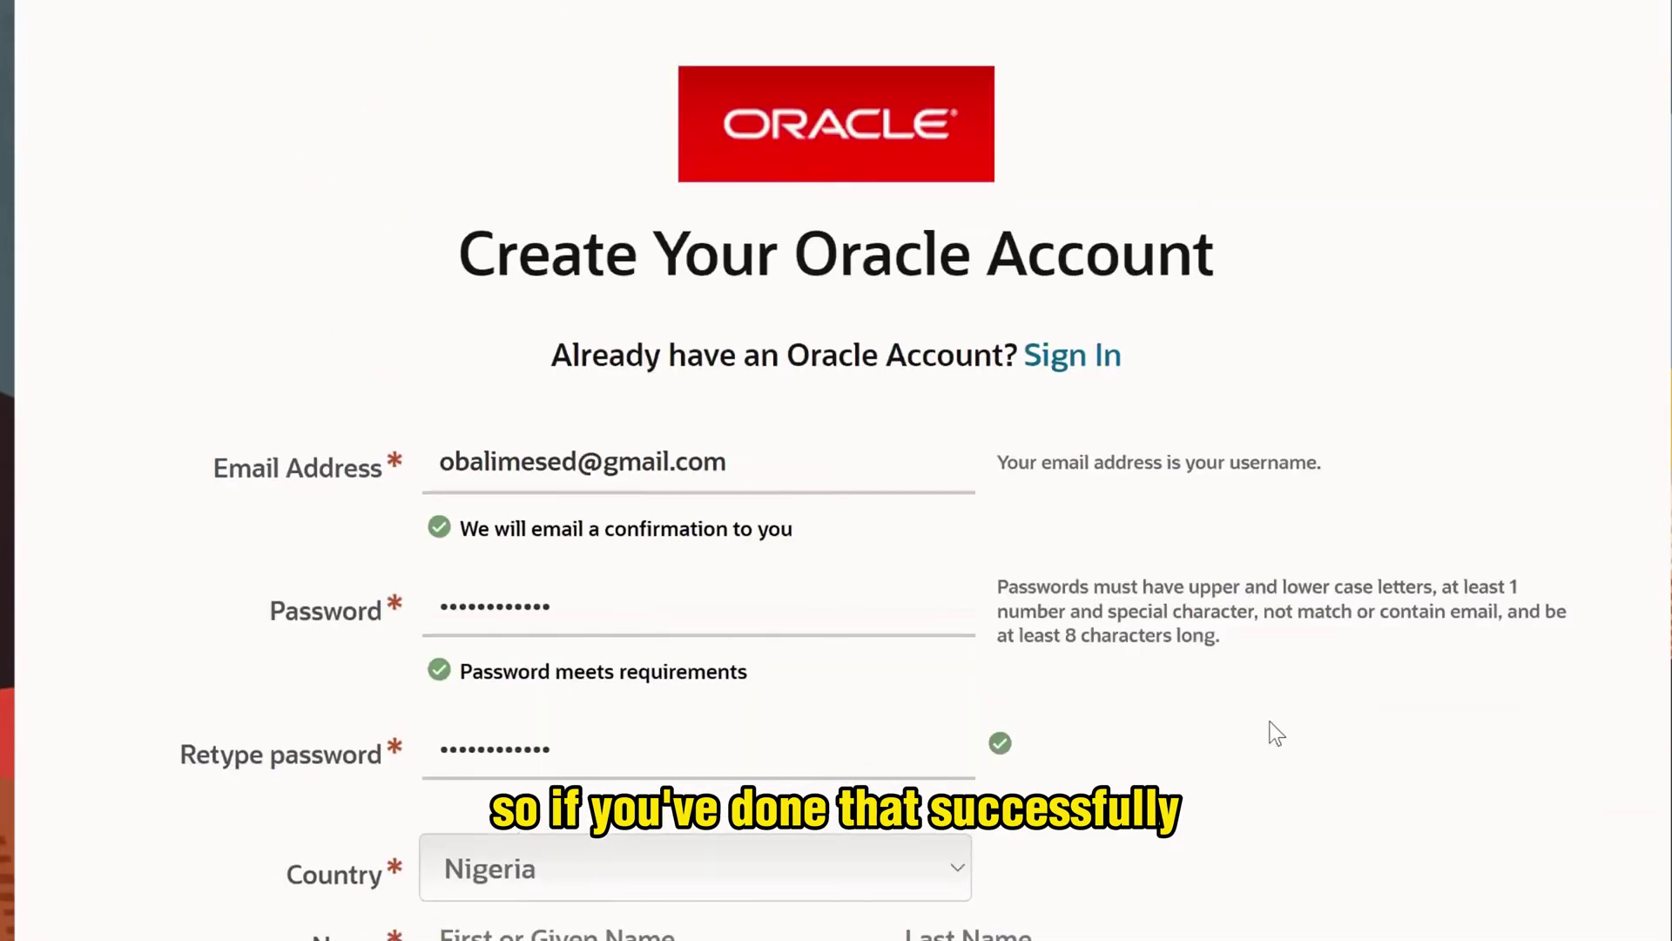
pyautogui.scroll(-2, 1267, 721)
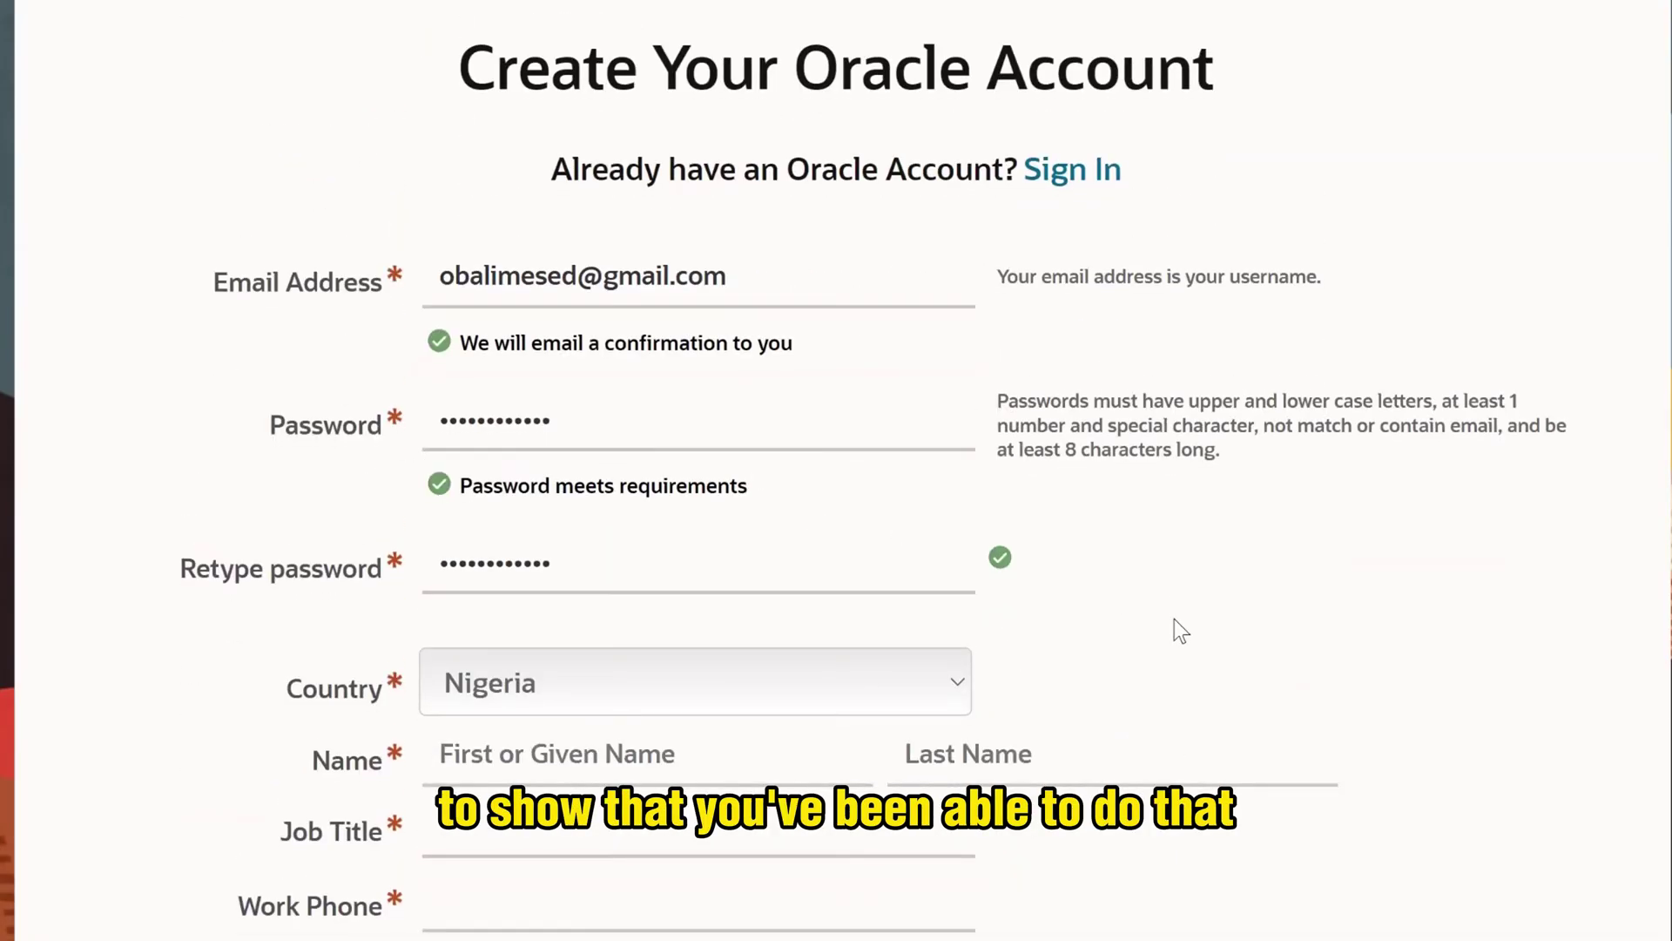
pyautogui.scroll(-4, 1335, 620)
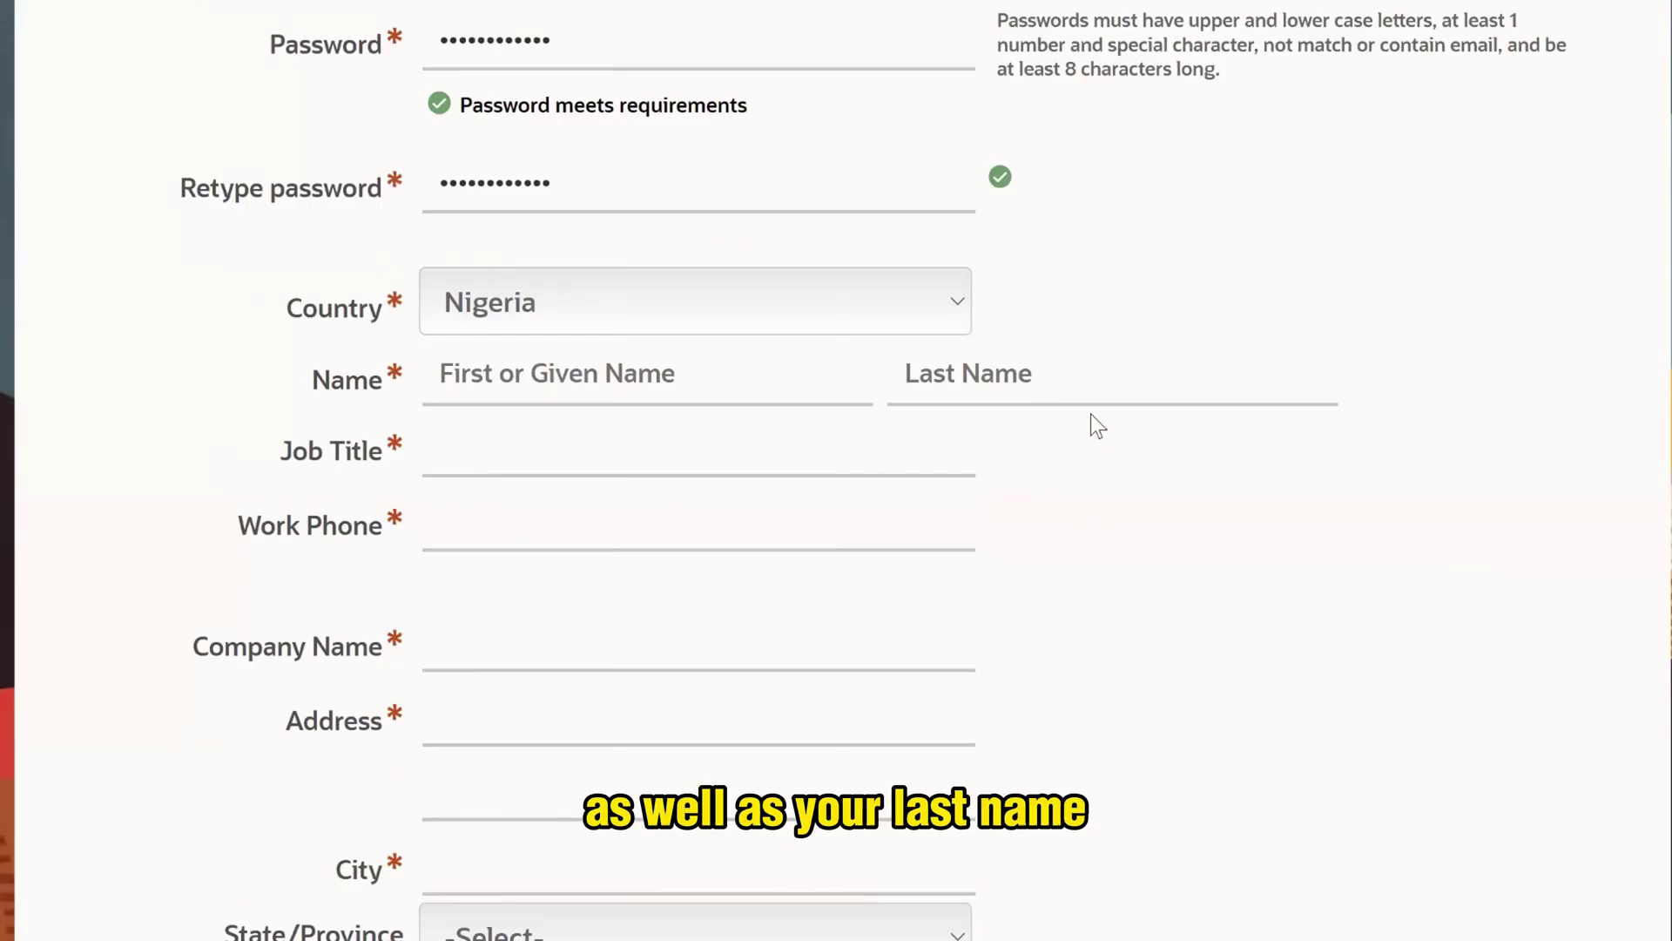
# - Fill in the first and last name and the job title 'Project Manager'
pyautogui.click(660, 373)
pyautogui.press('Tab')
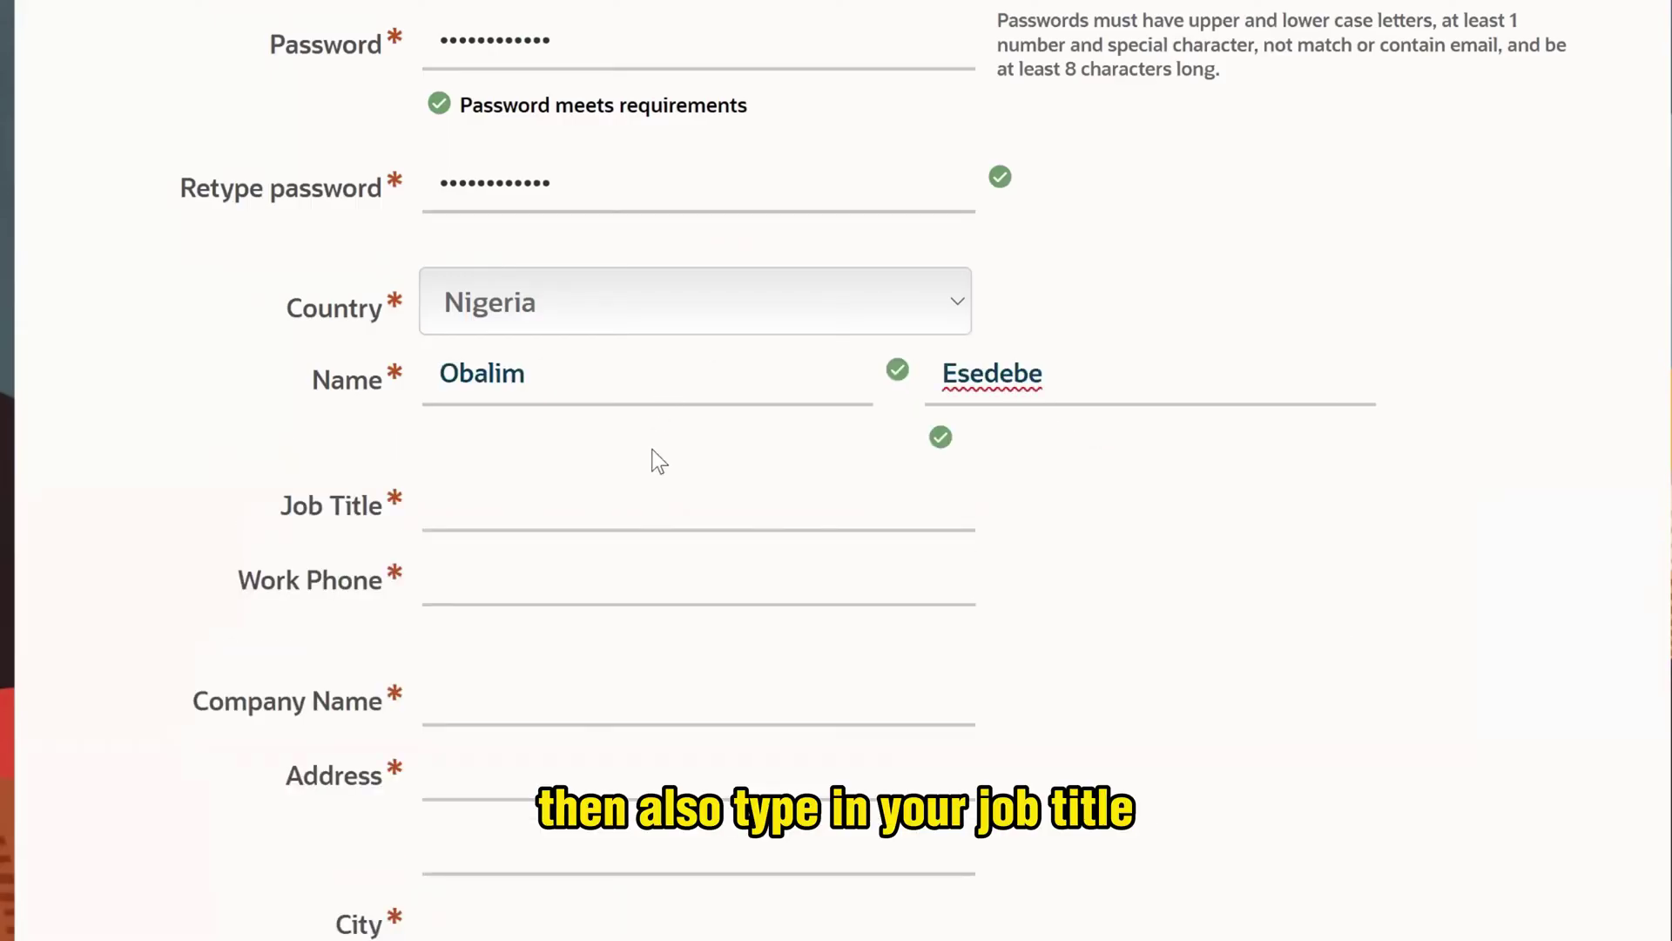
pyautogui.click(620, 515)
pyautogui.write('Project Manager')
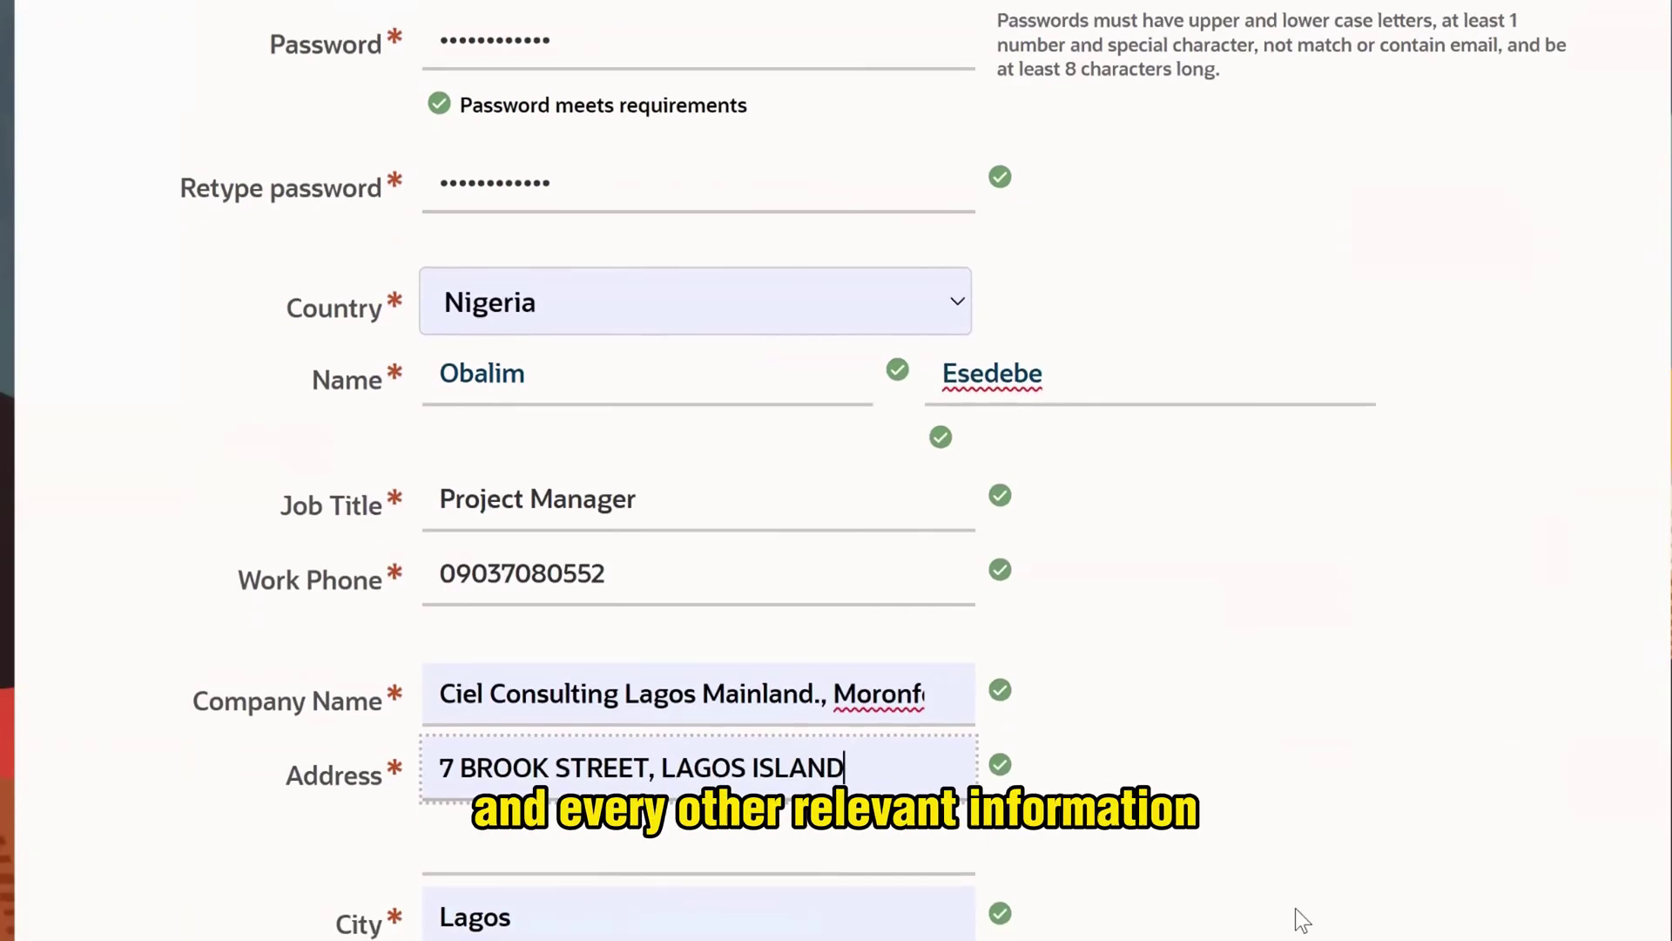
# - Agree to Oracle's personal data use terms and submit the registration
pyautogui.scroll(-10, 1294, 907)
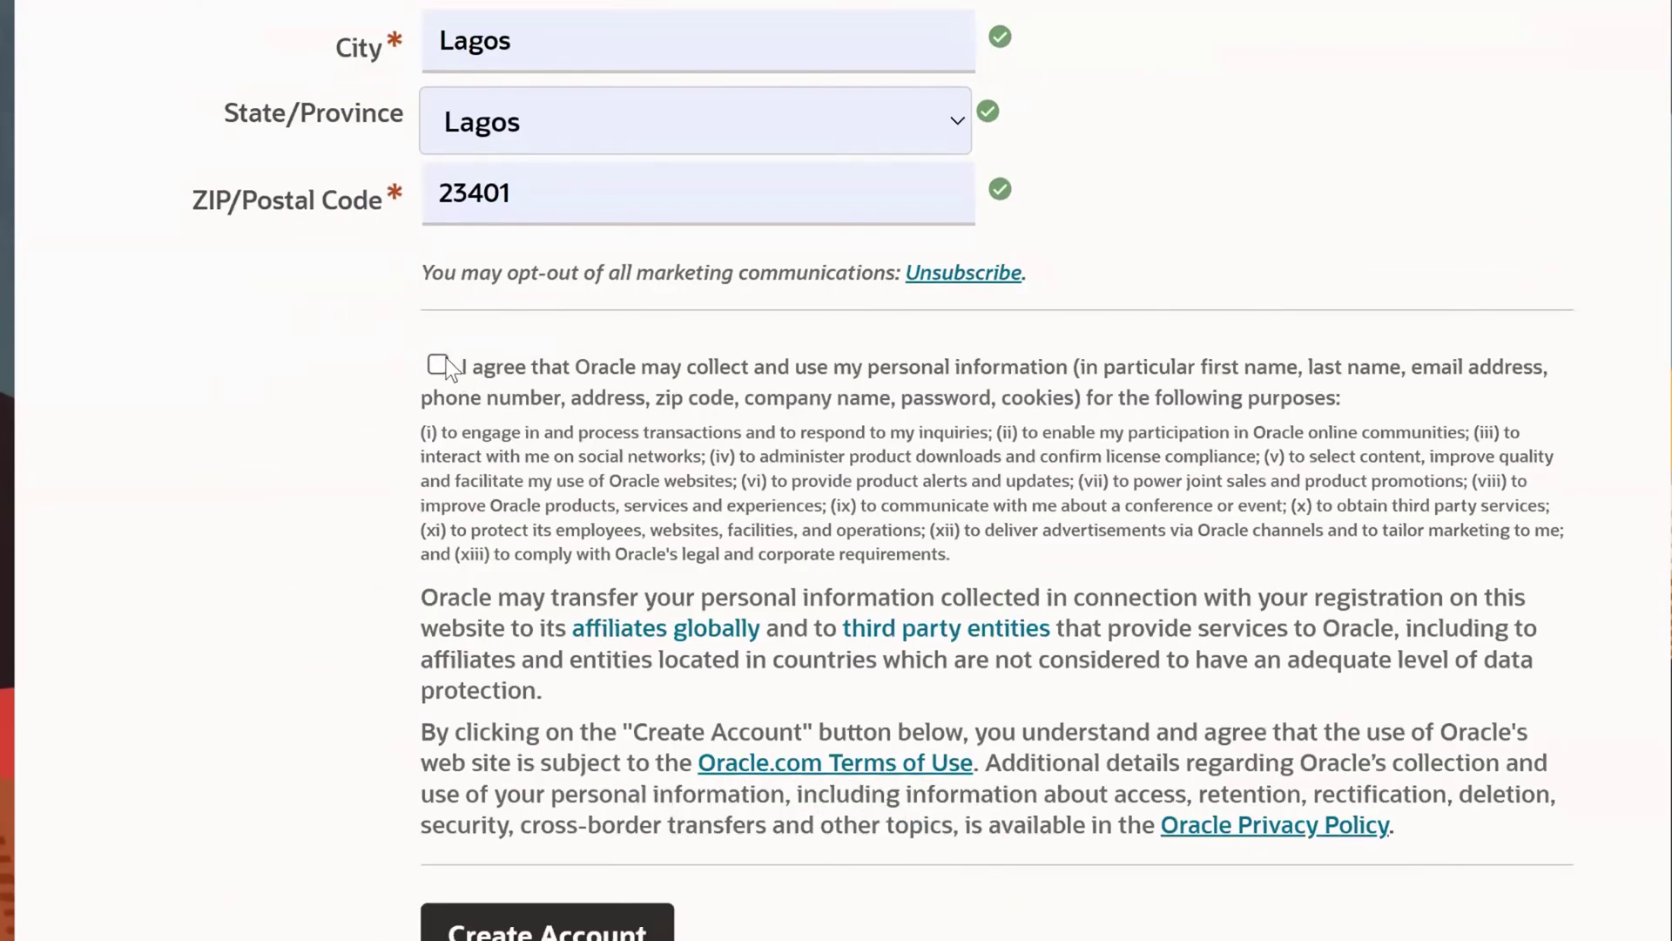
pyautogui.click(446, 358)
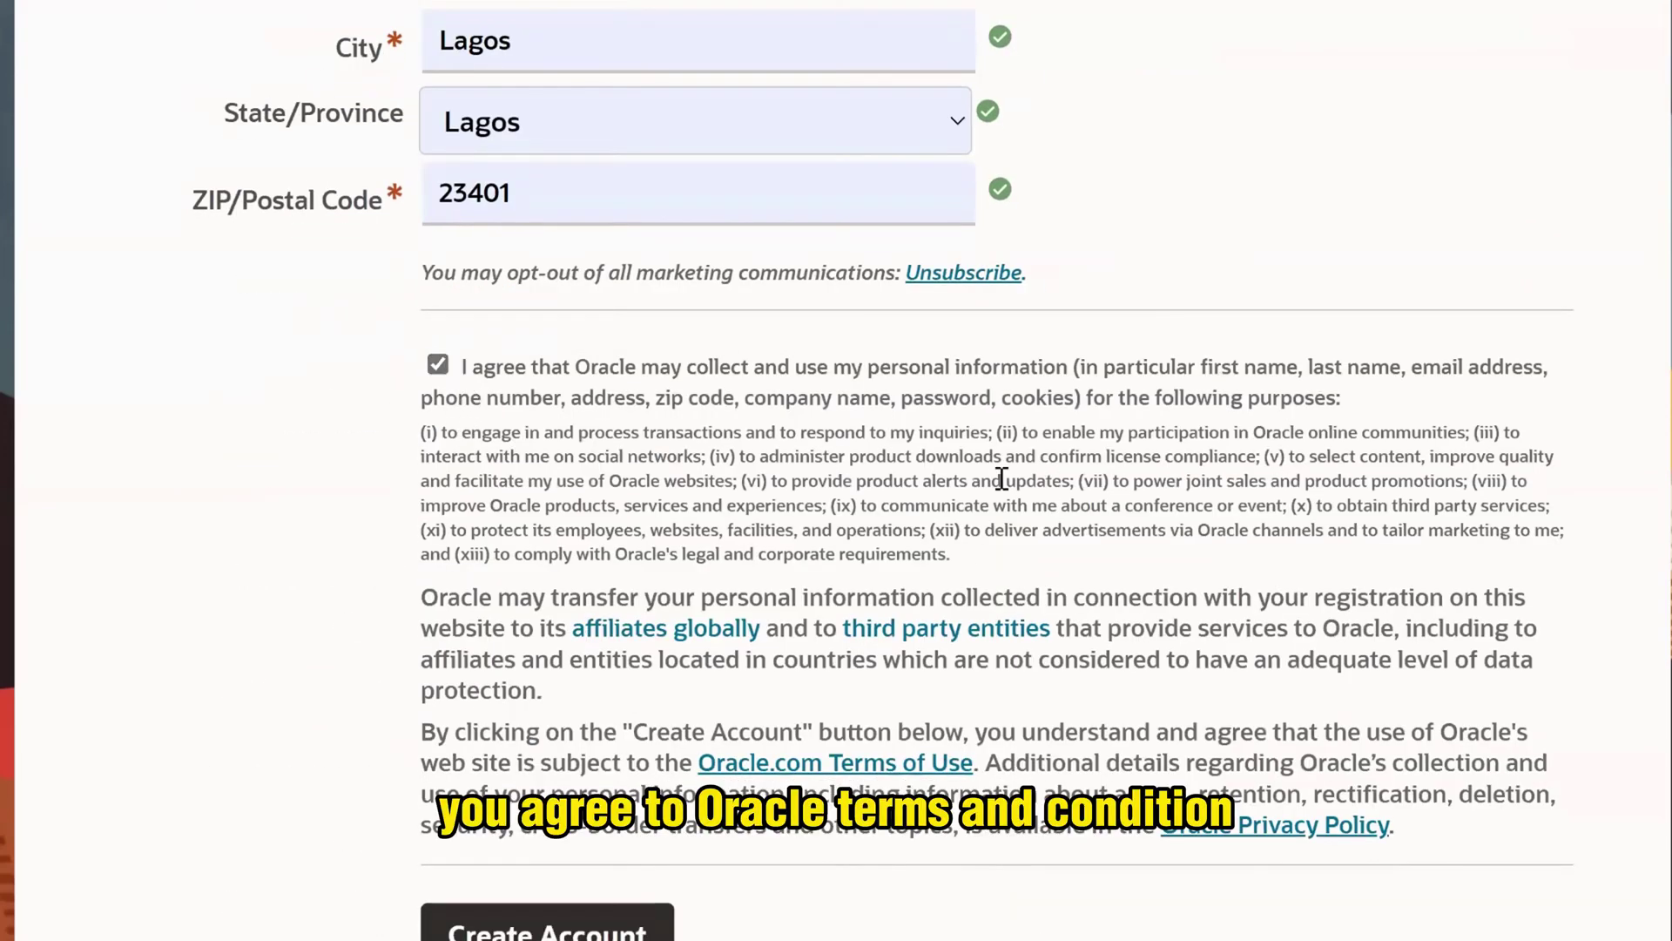
pyautogui.scroll(-2, 658, 908)
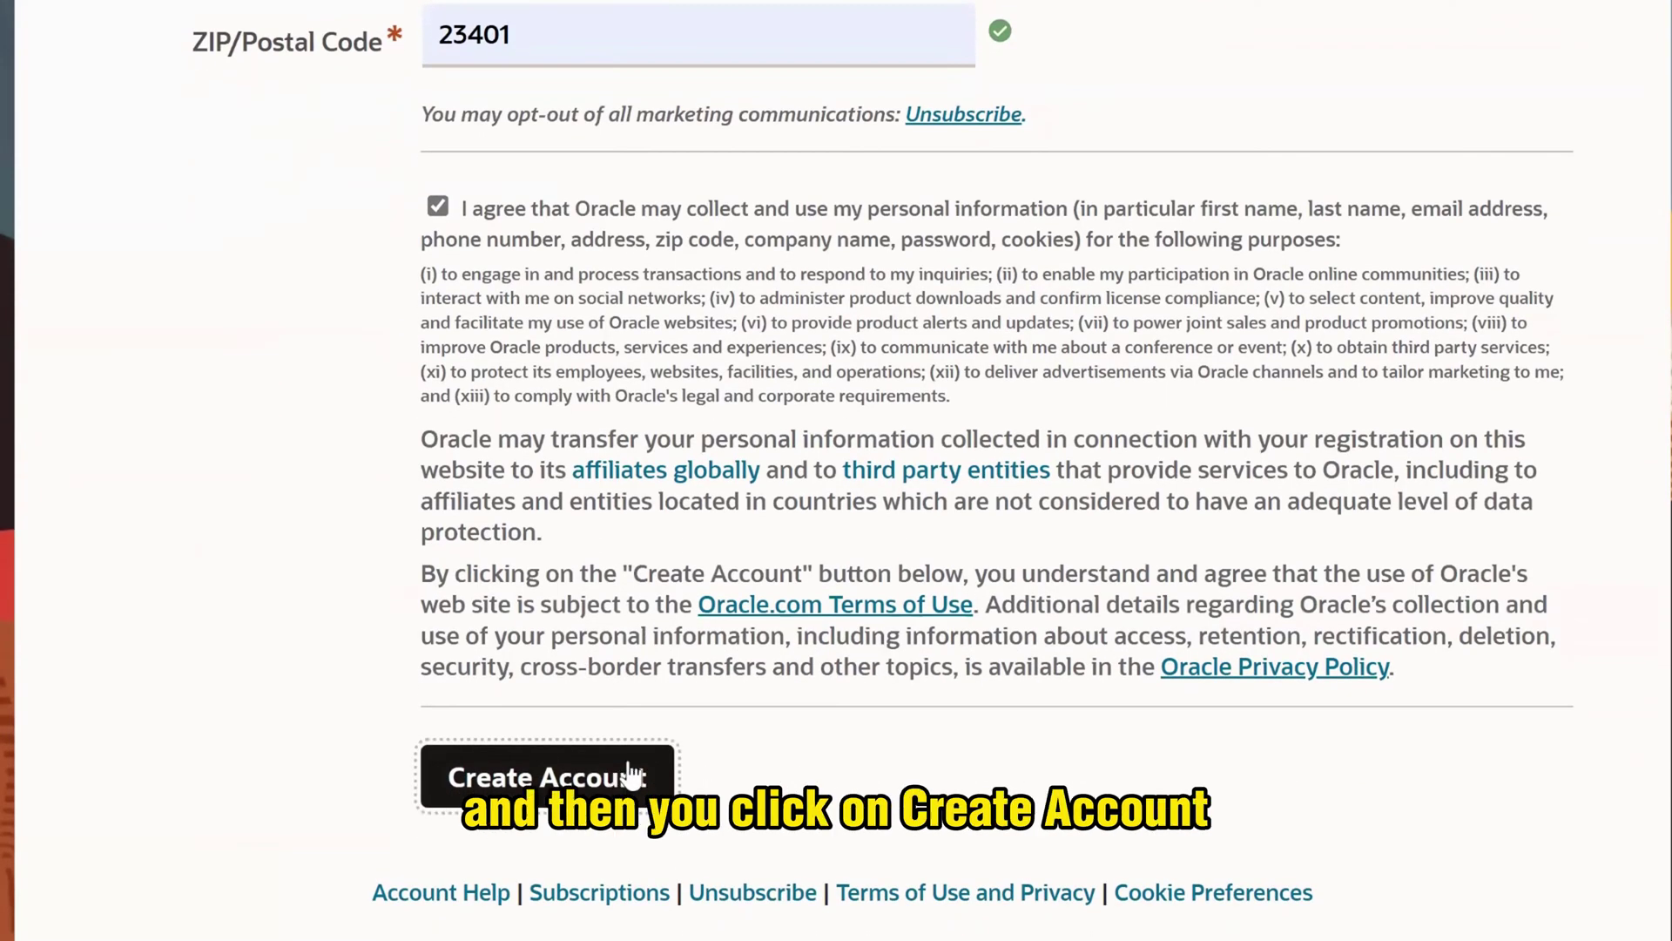
pyautogui.click(641, 795)
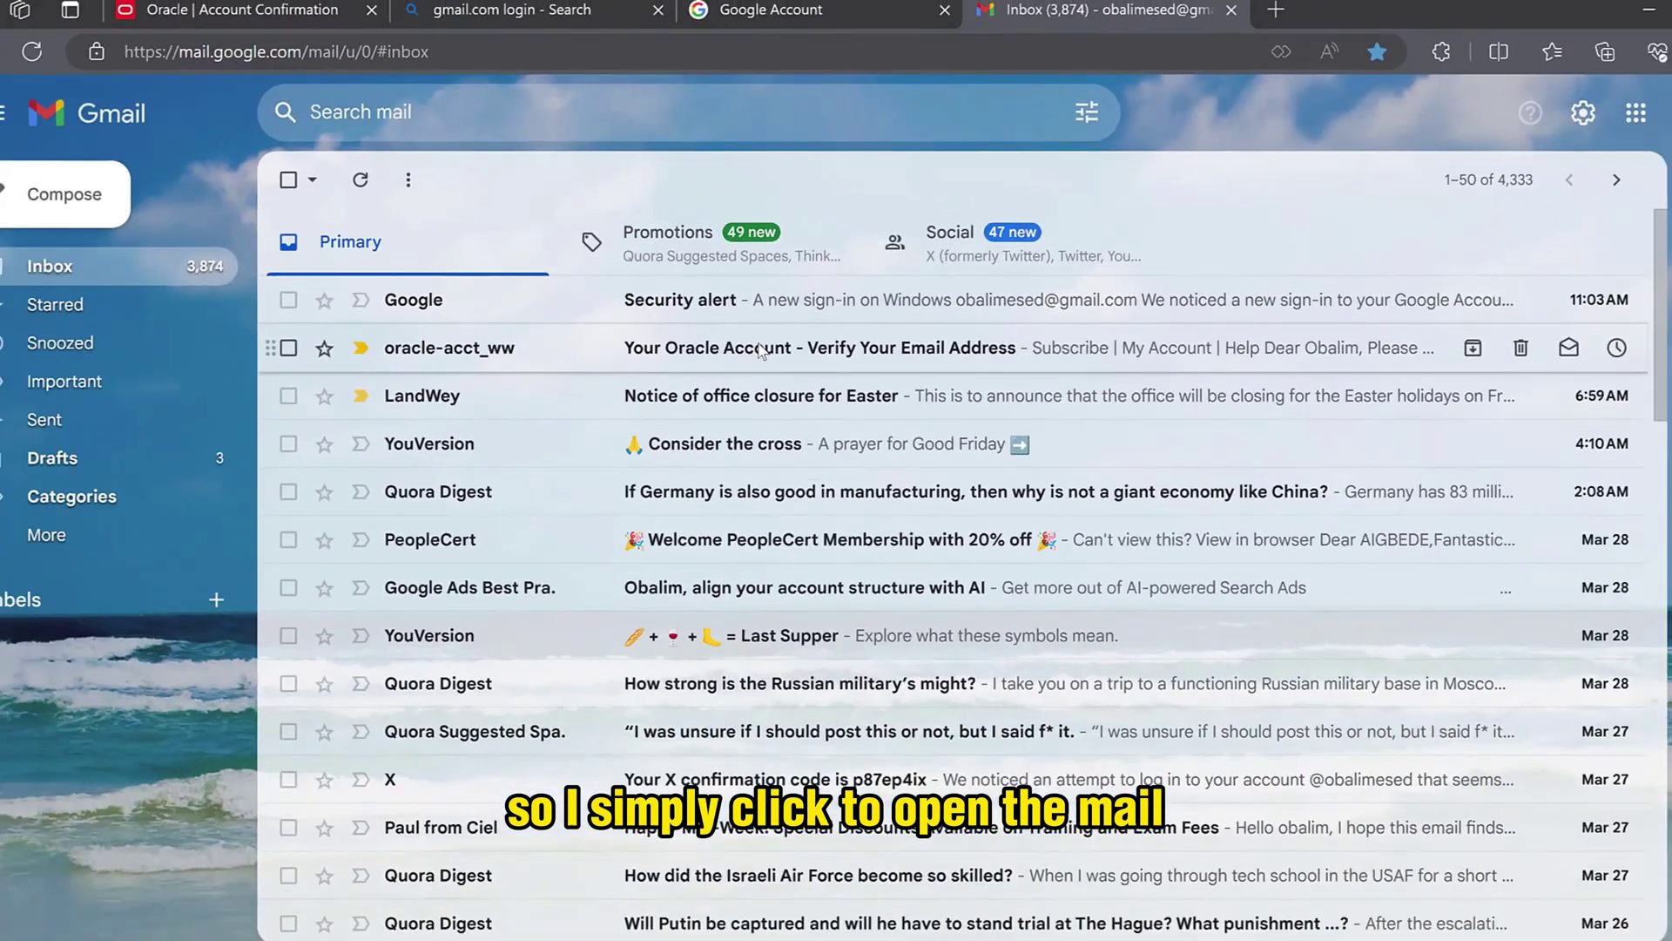
# - Open Oracle's verification email, verify the address, and continue from the account-ready page
pyautogui.click(993, 620)
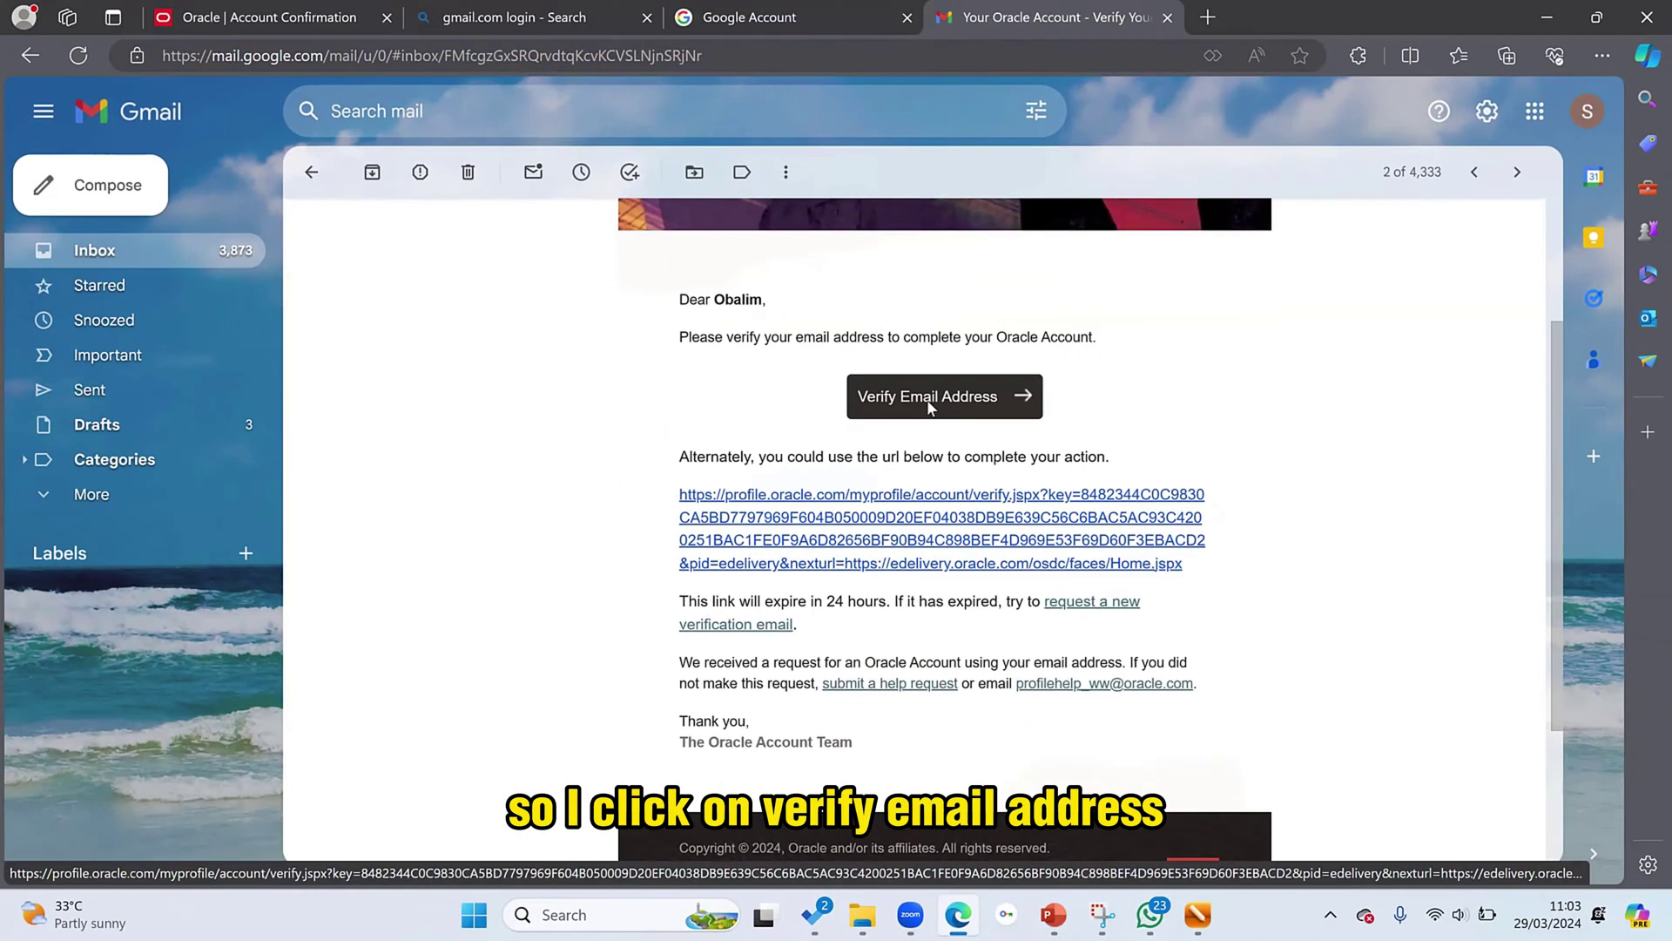
pyautogui.click(771, 228)
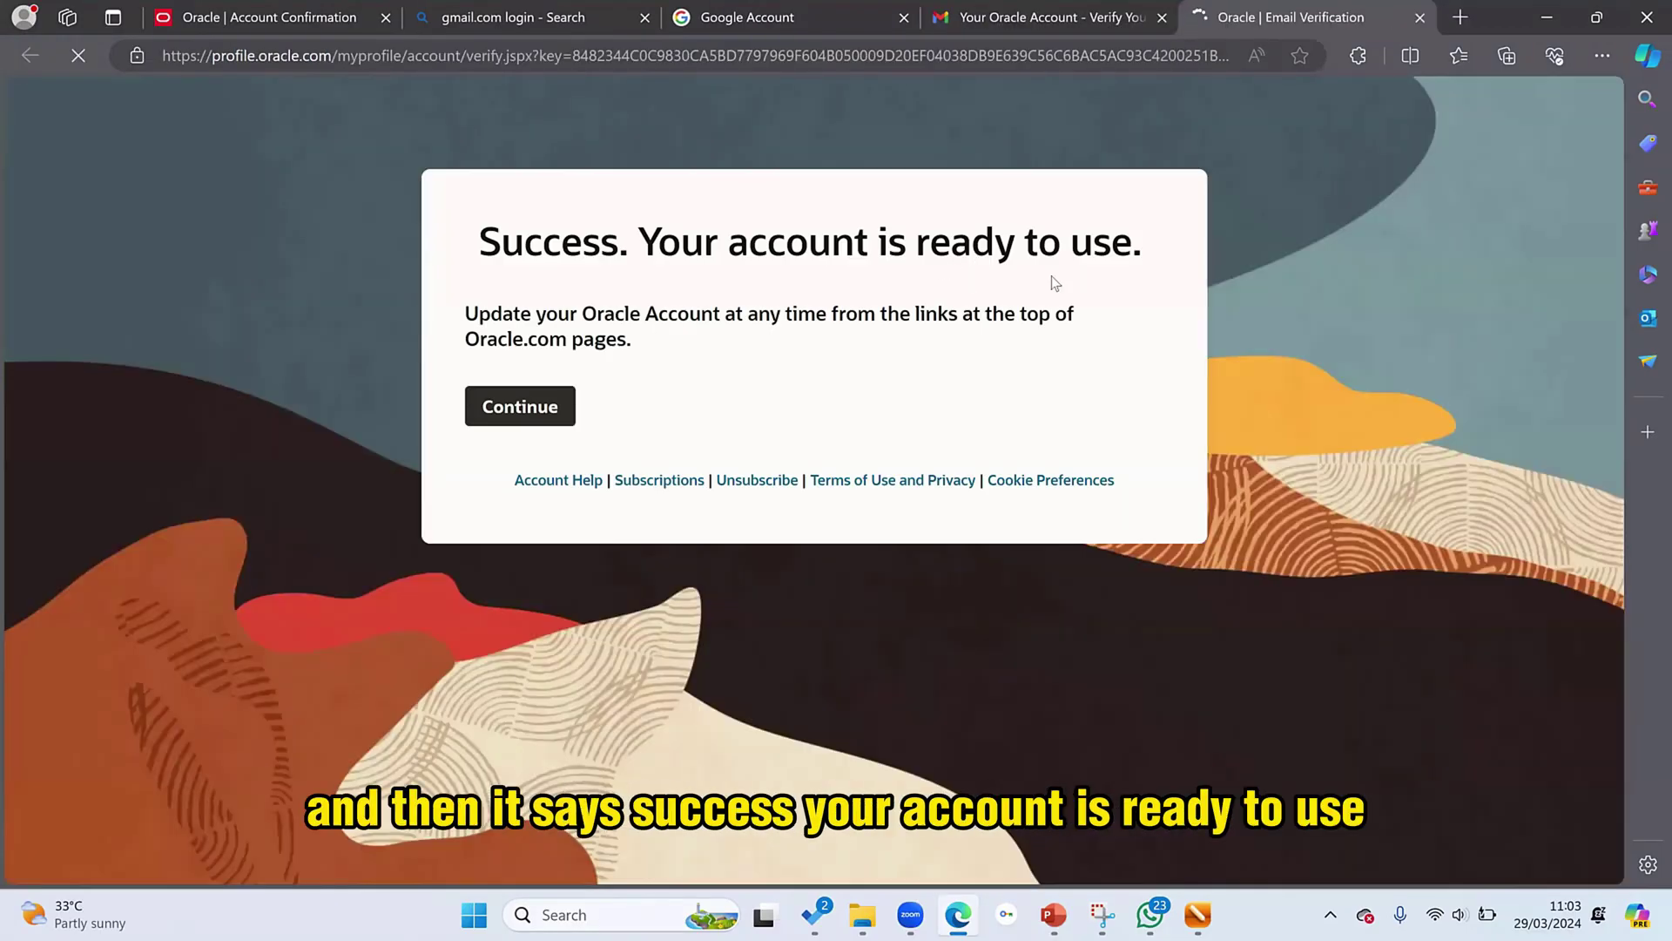
pyautogui.click(537, 412)
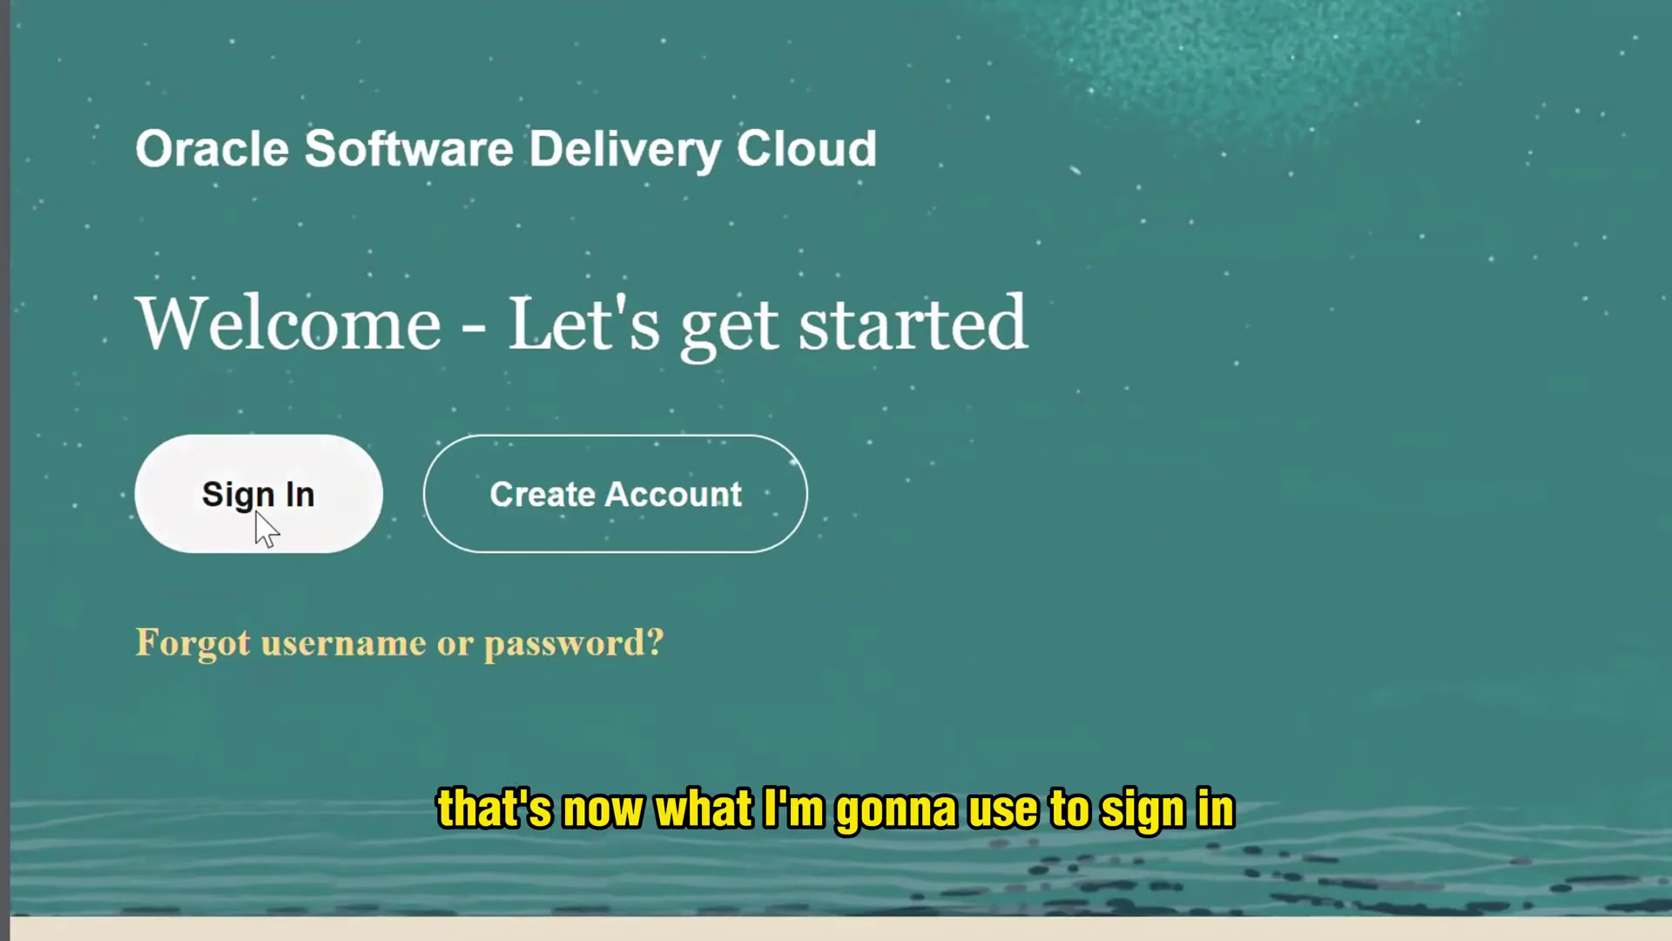
# - Sign in to Oracle Software Delivery Cloud with the new account
pyautogui.click(322, 518)
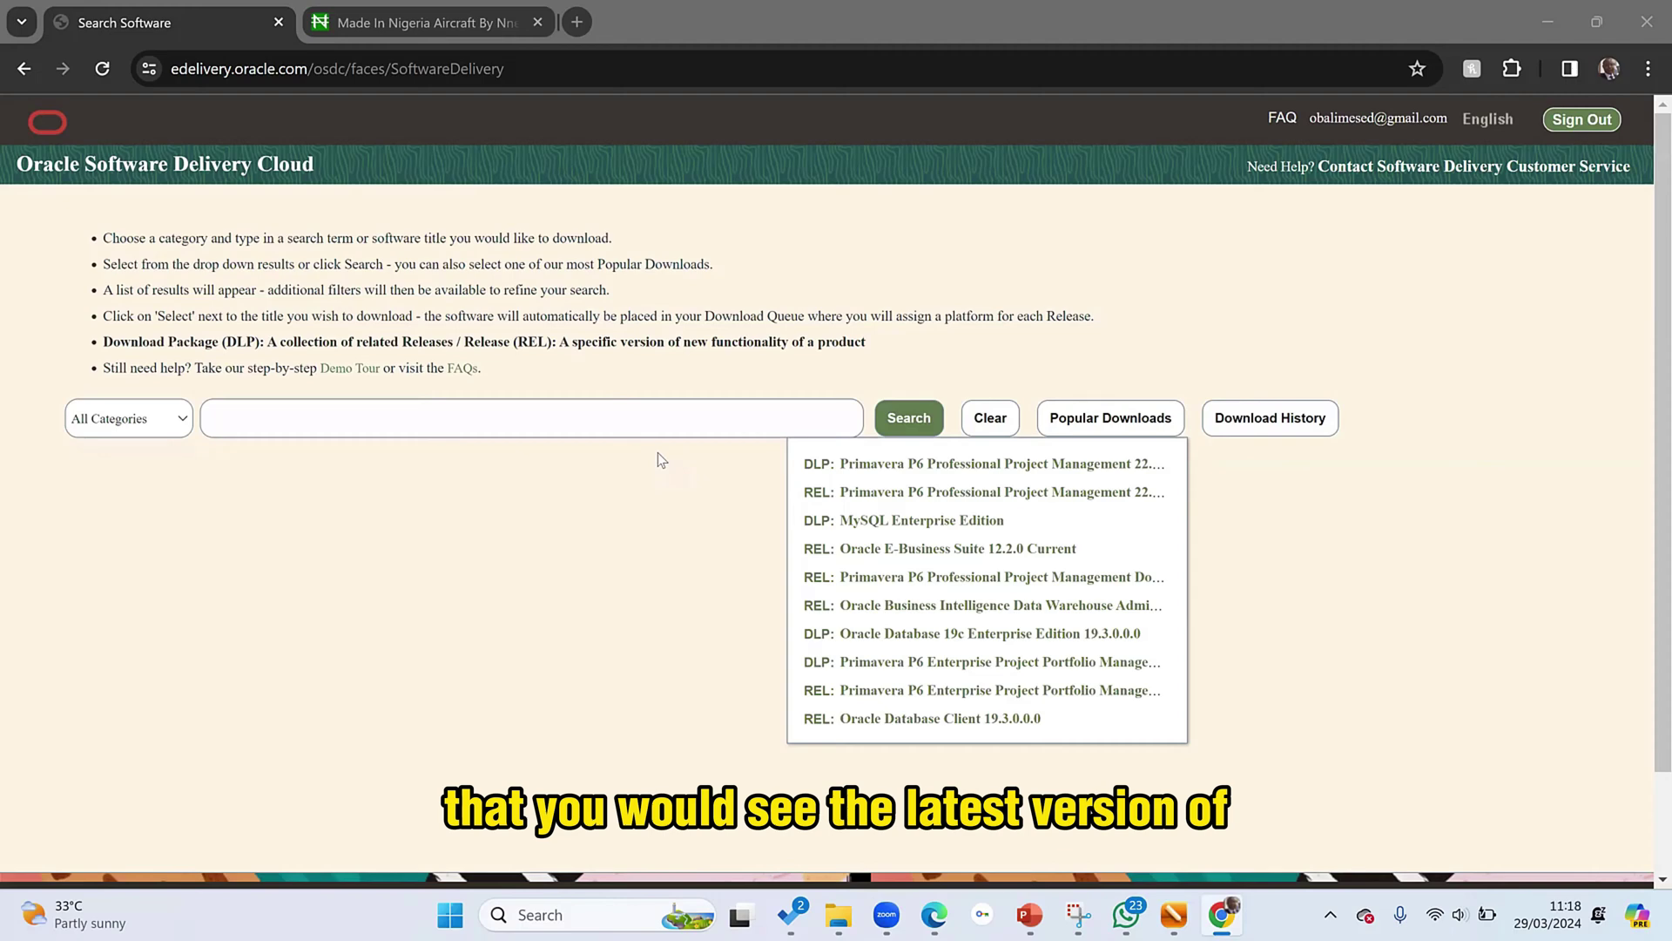
# - Search 'Primavera P6 Pro' and pick Primavera P6 Professional Project Management from the suggestions
pyautogui.click(602, 419)
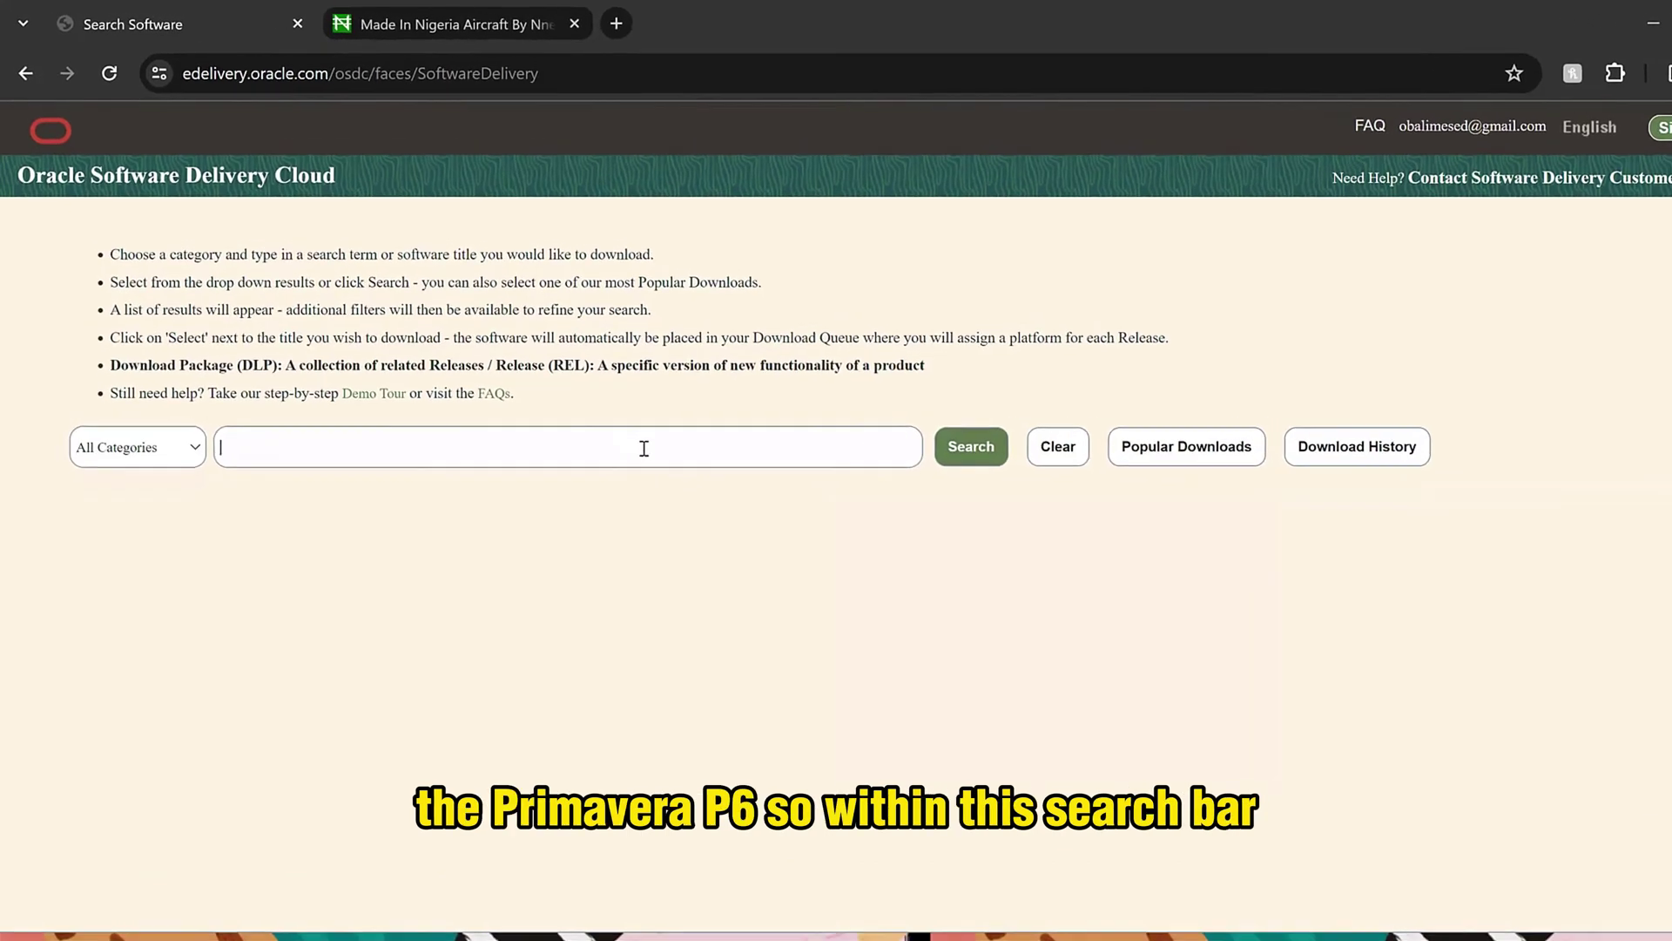
pyautogui.write('Prima')
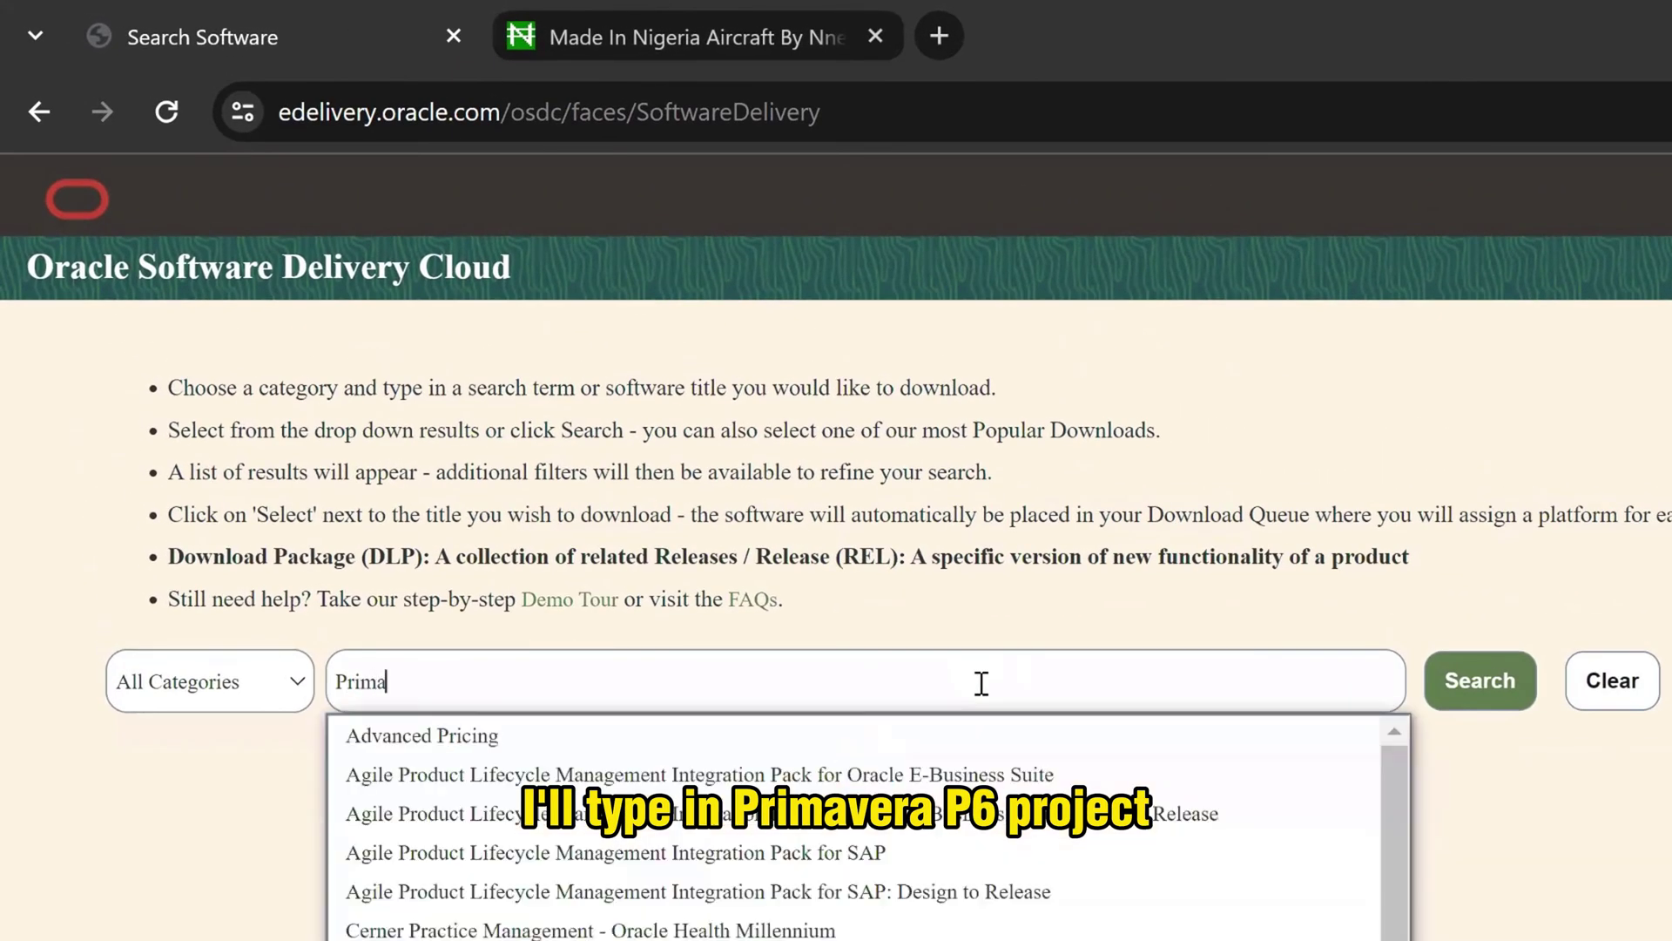
pyautogui.write('vera P6')
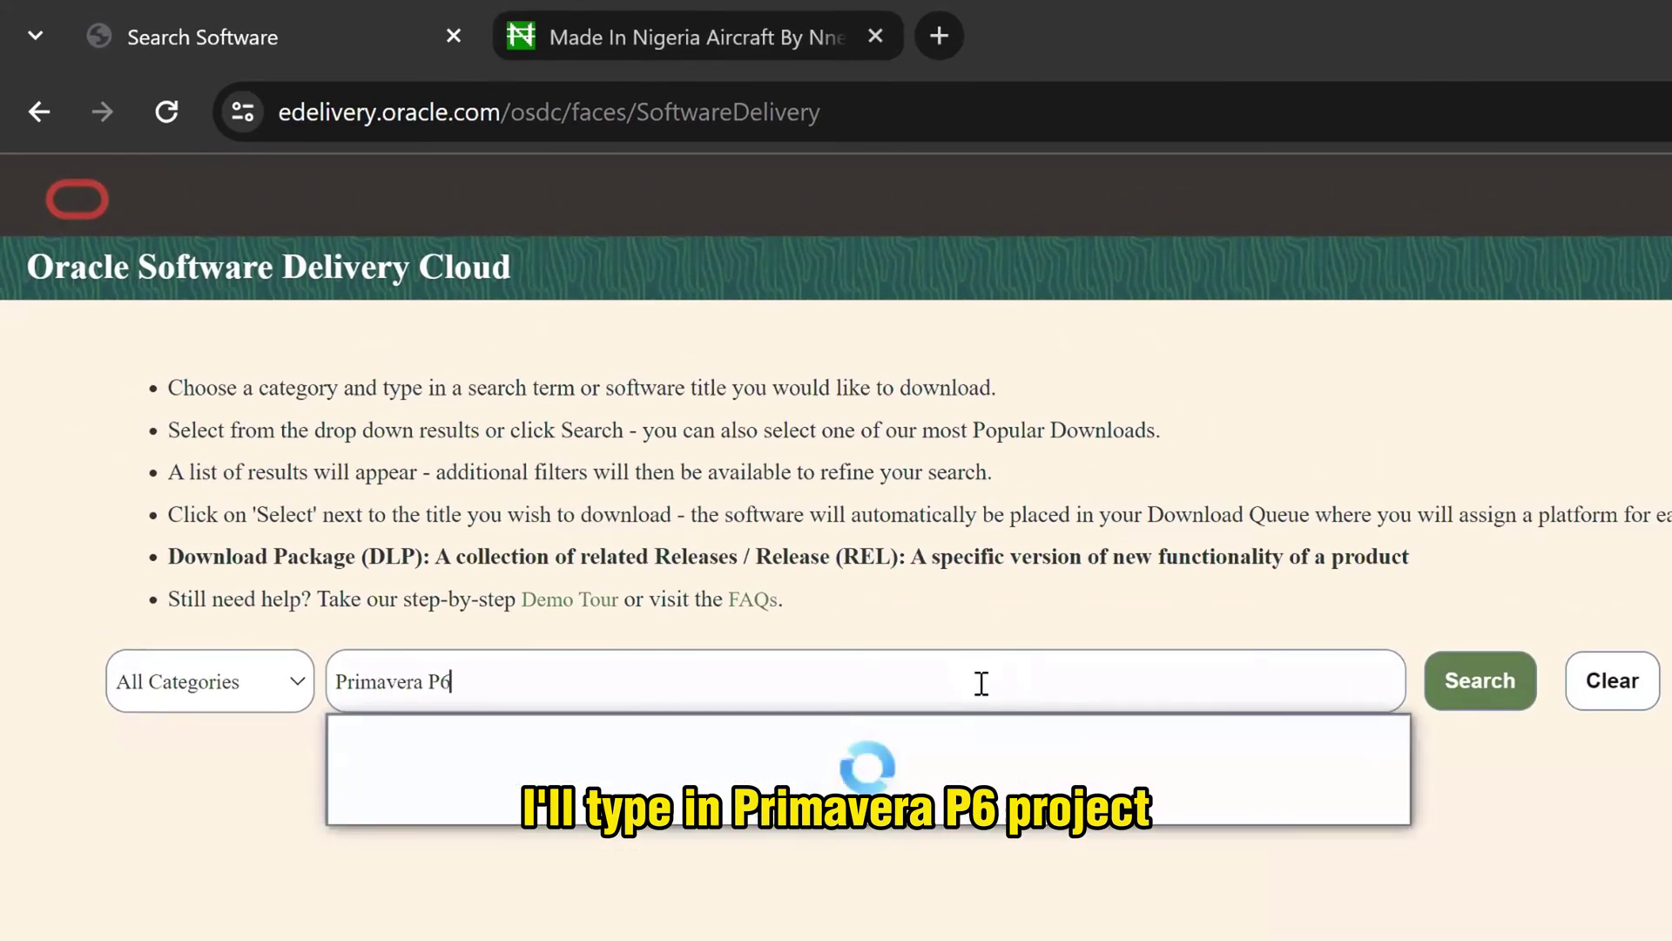
pyautogui.write(' Pro')
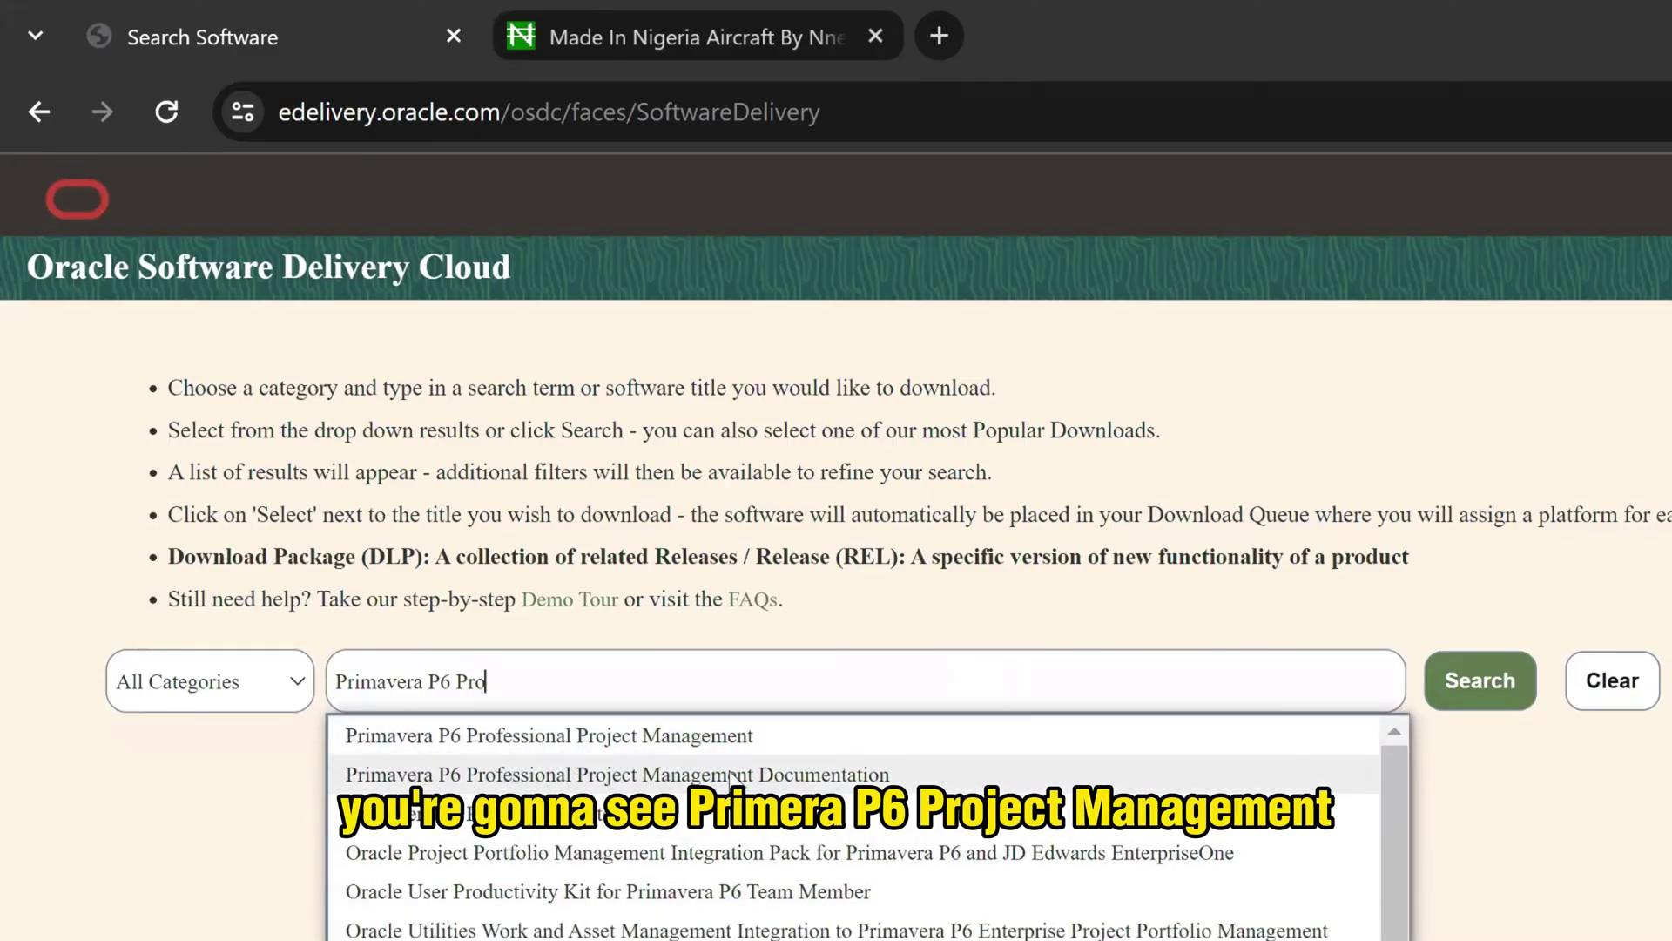
pyautogui.click(694, 740)
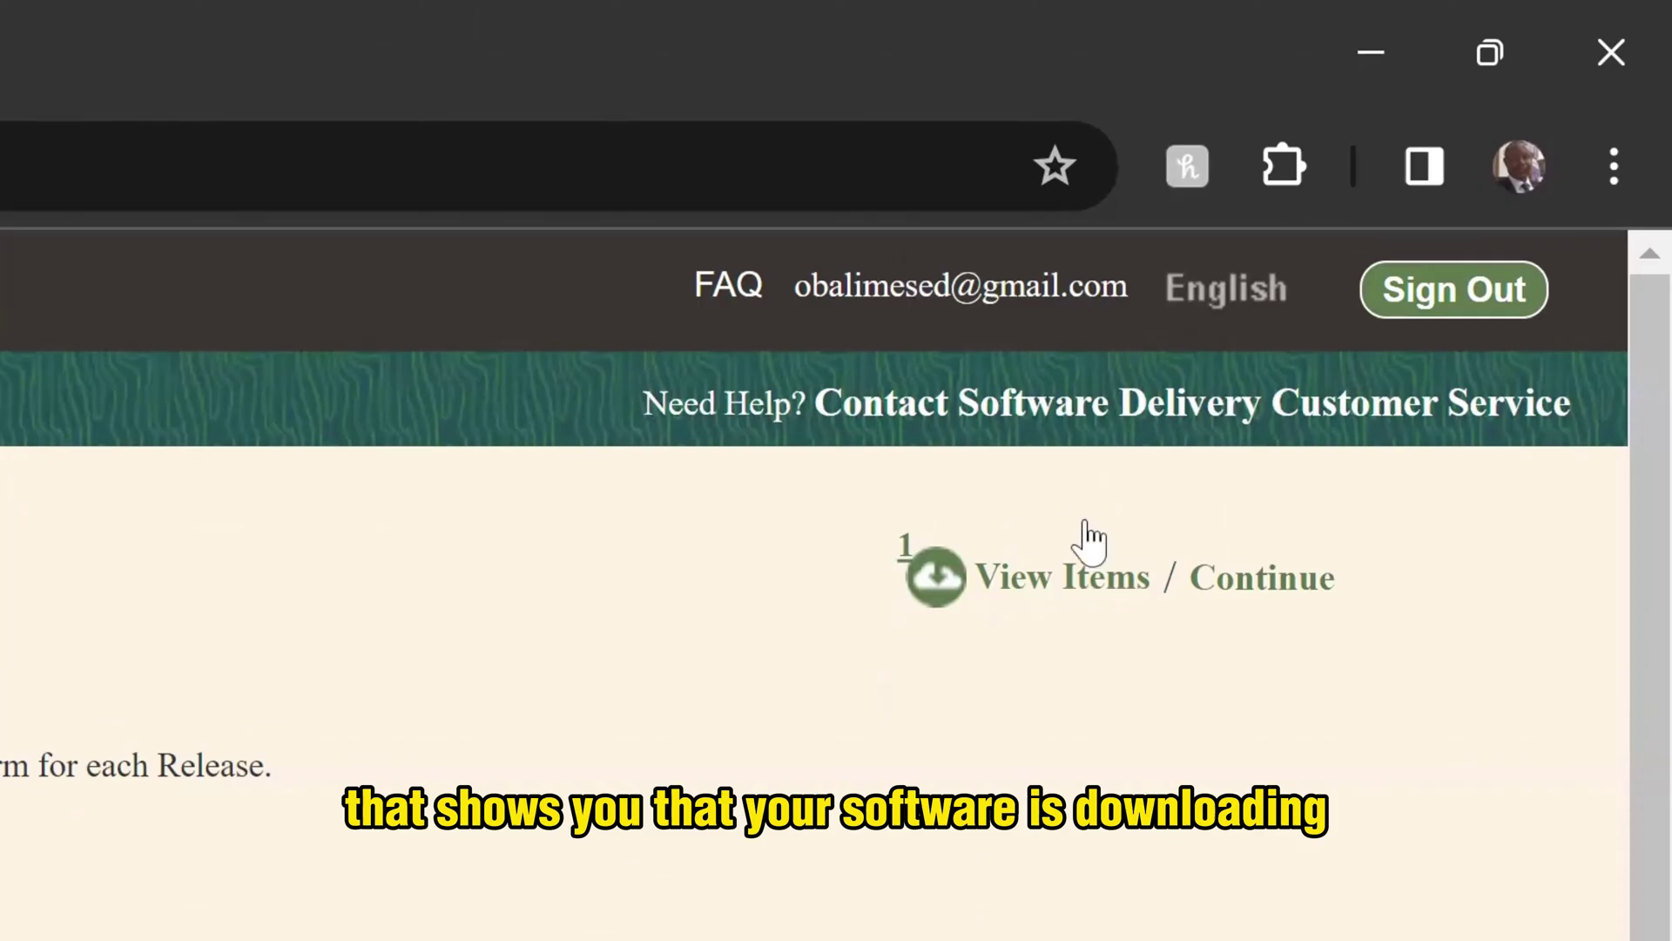
# - Open the queue summary and continue to the full download queue page
pyautogui.click(936, 584)
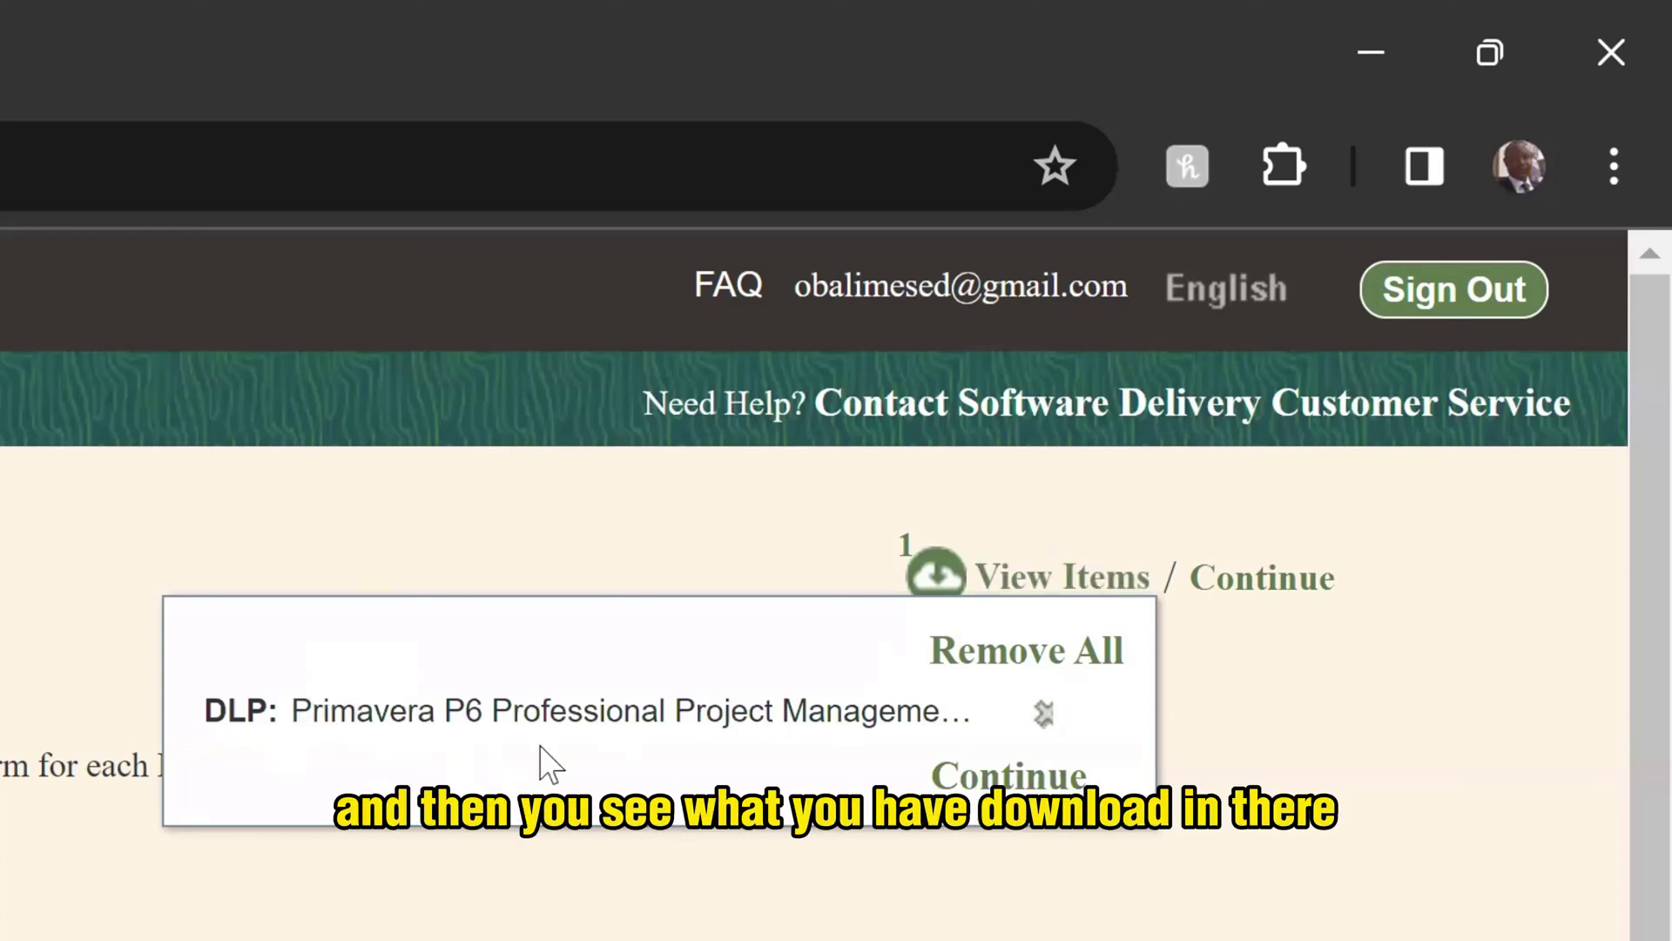
pyautogui.click(1039, 778)
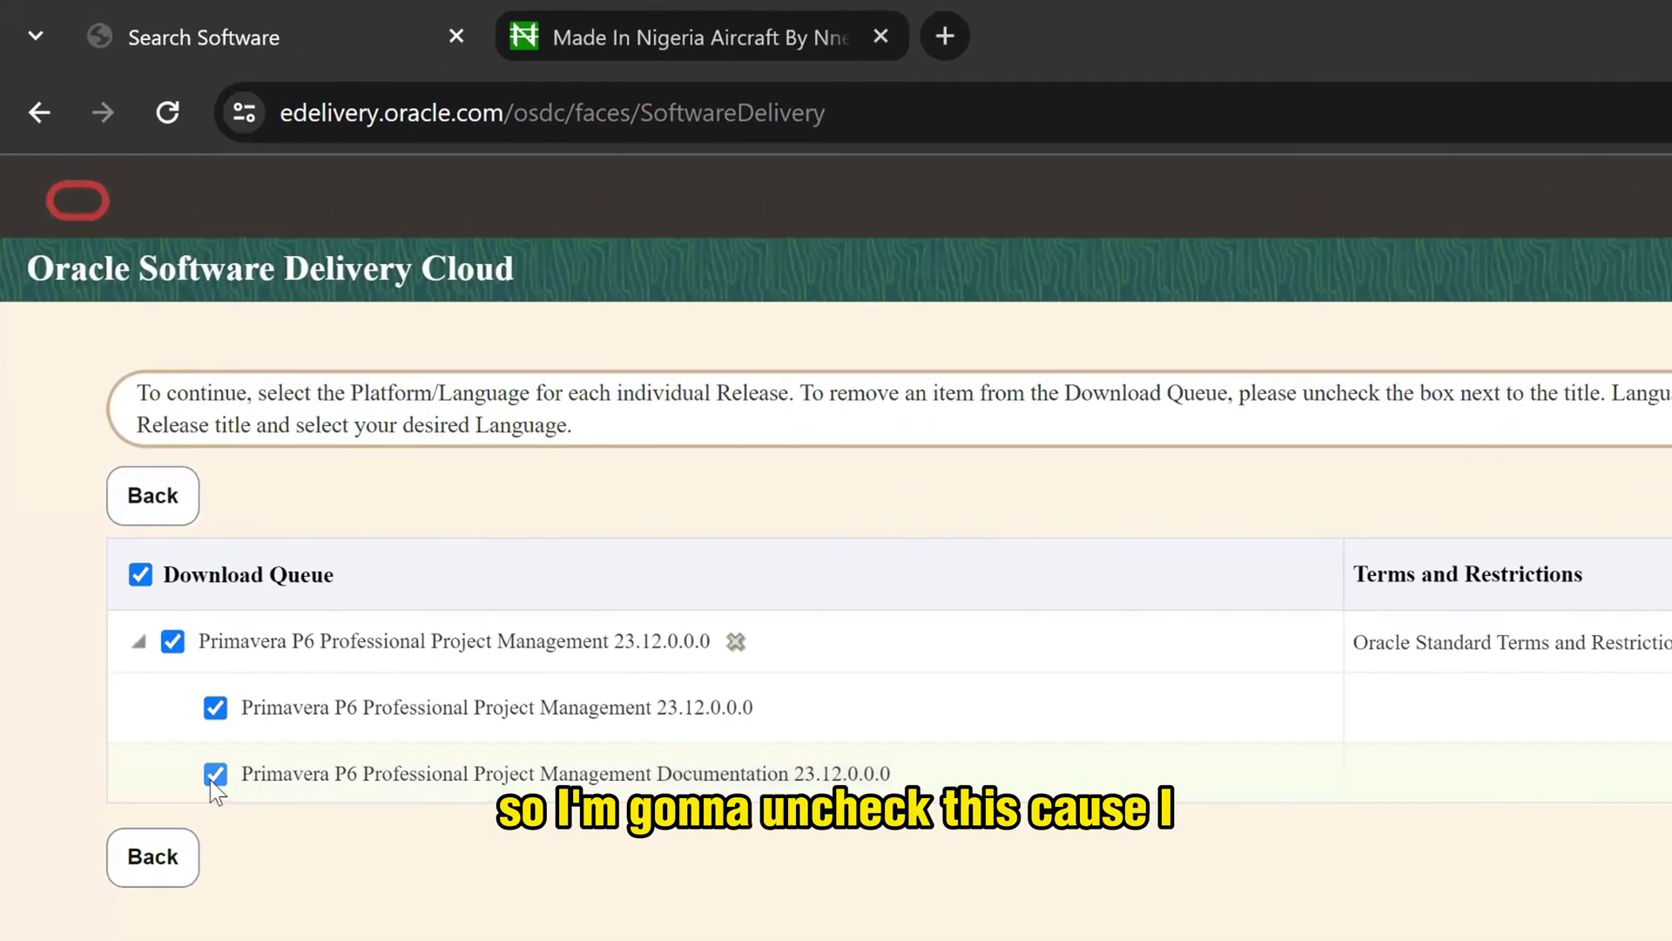
# - Exclude the documentation release, keep Microsoft Windows x64 as platform, and proceed to the license terms
pyautogui.click(214, 776)
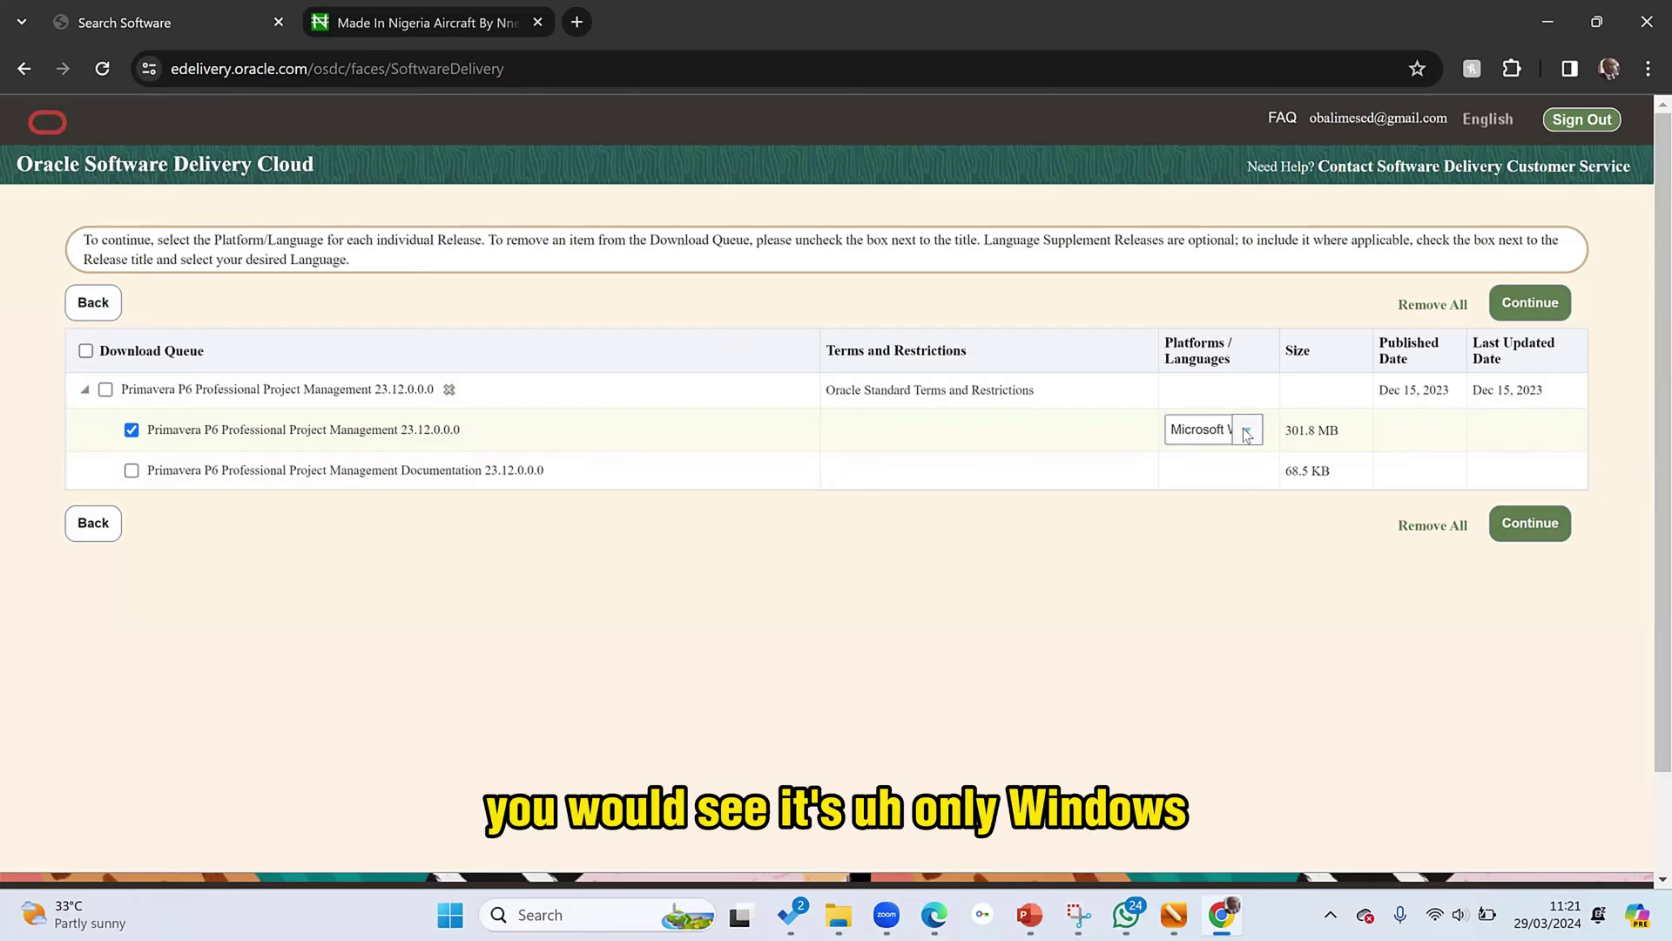
pyautogui.click(1247, 433)
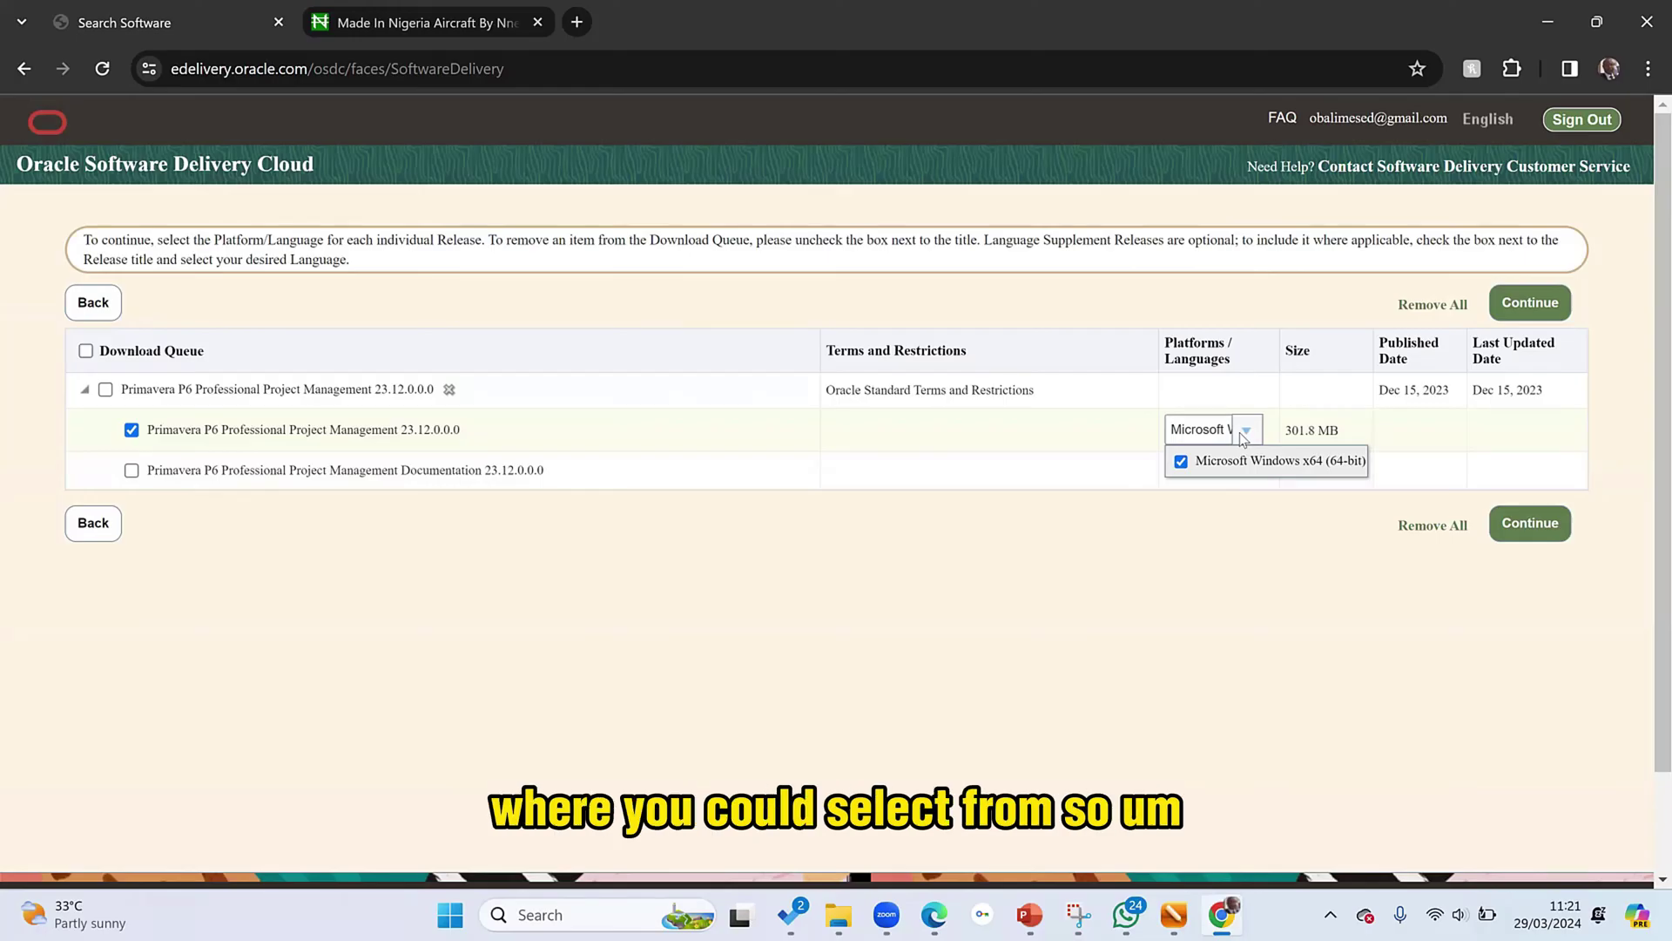
pyautogui.click(1243, 438)
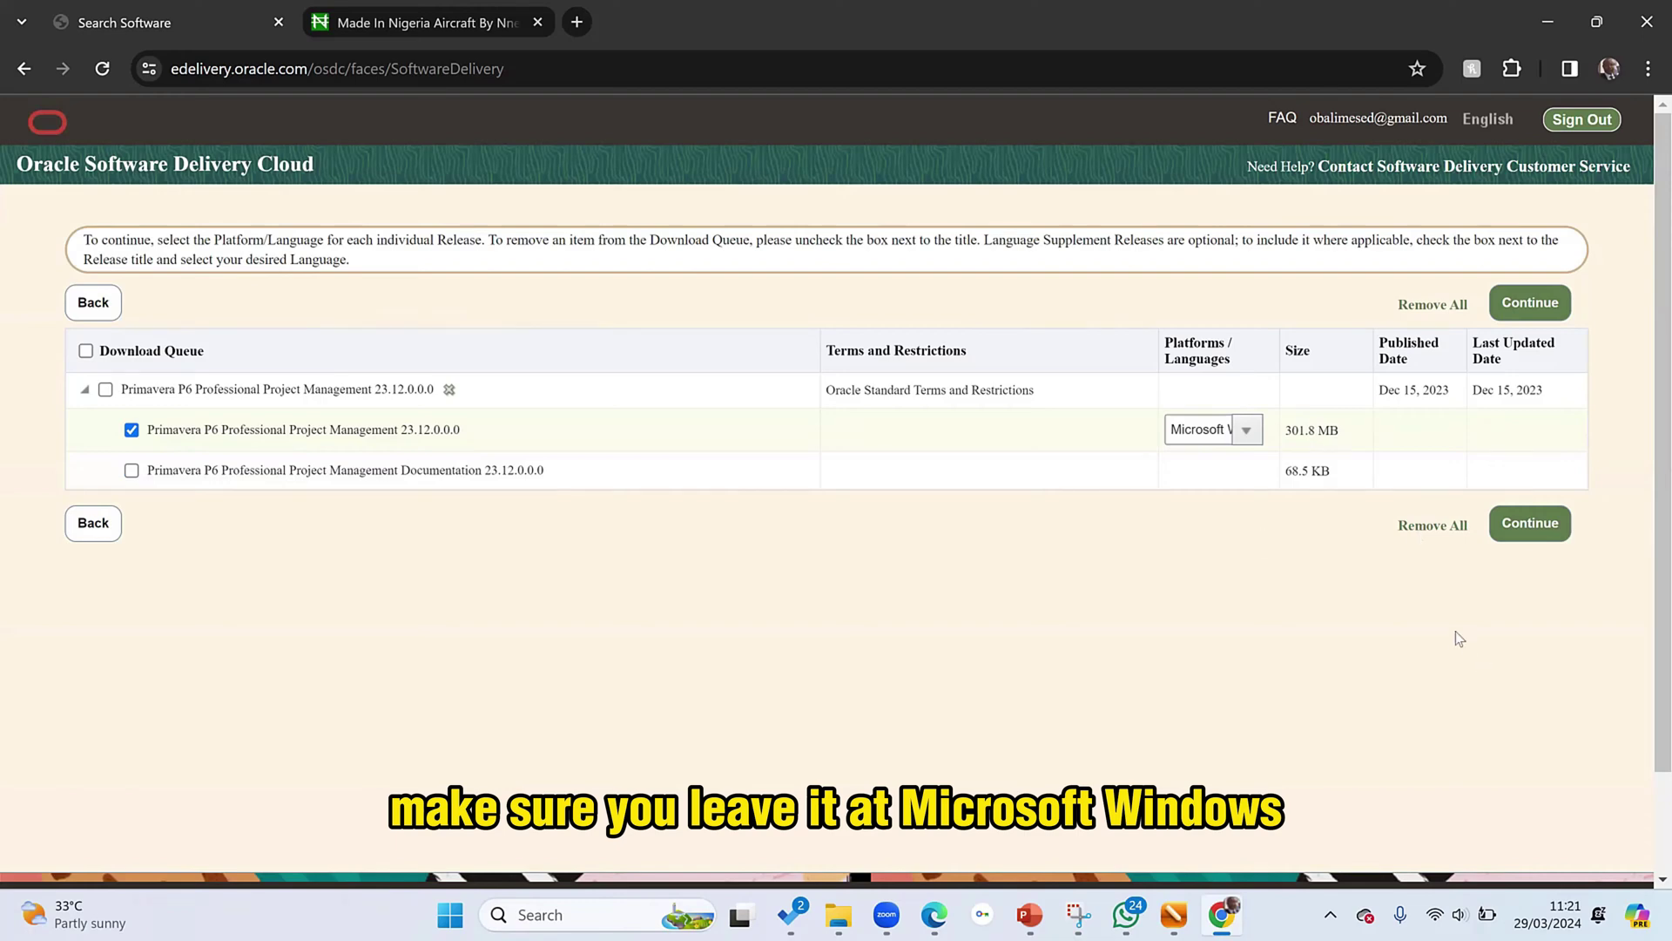
pyautogui.click(1542, 526)
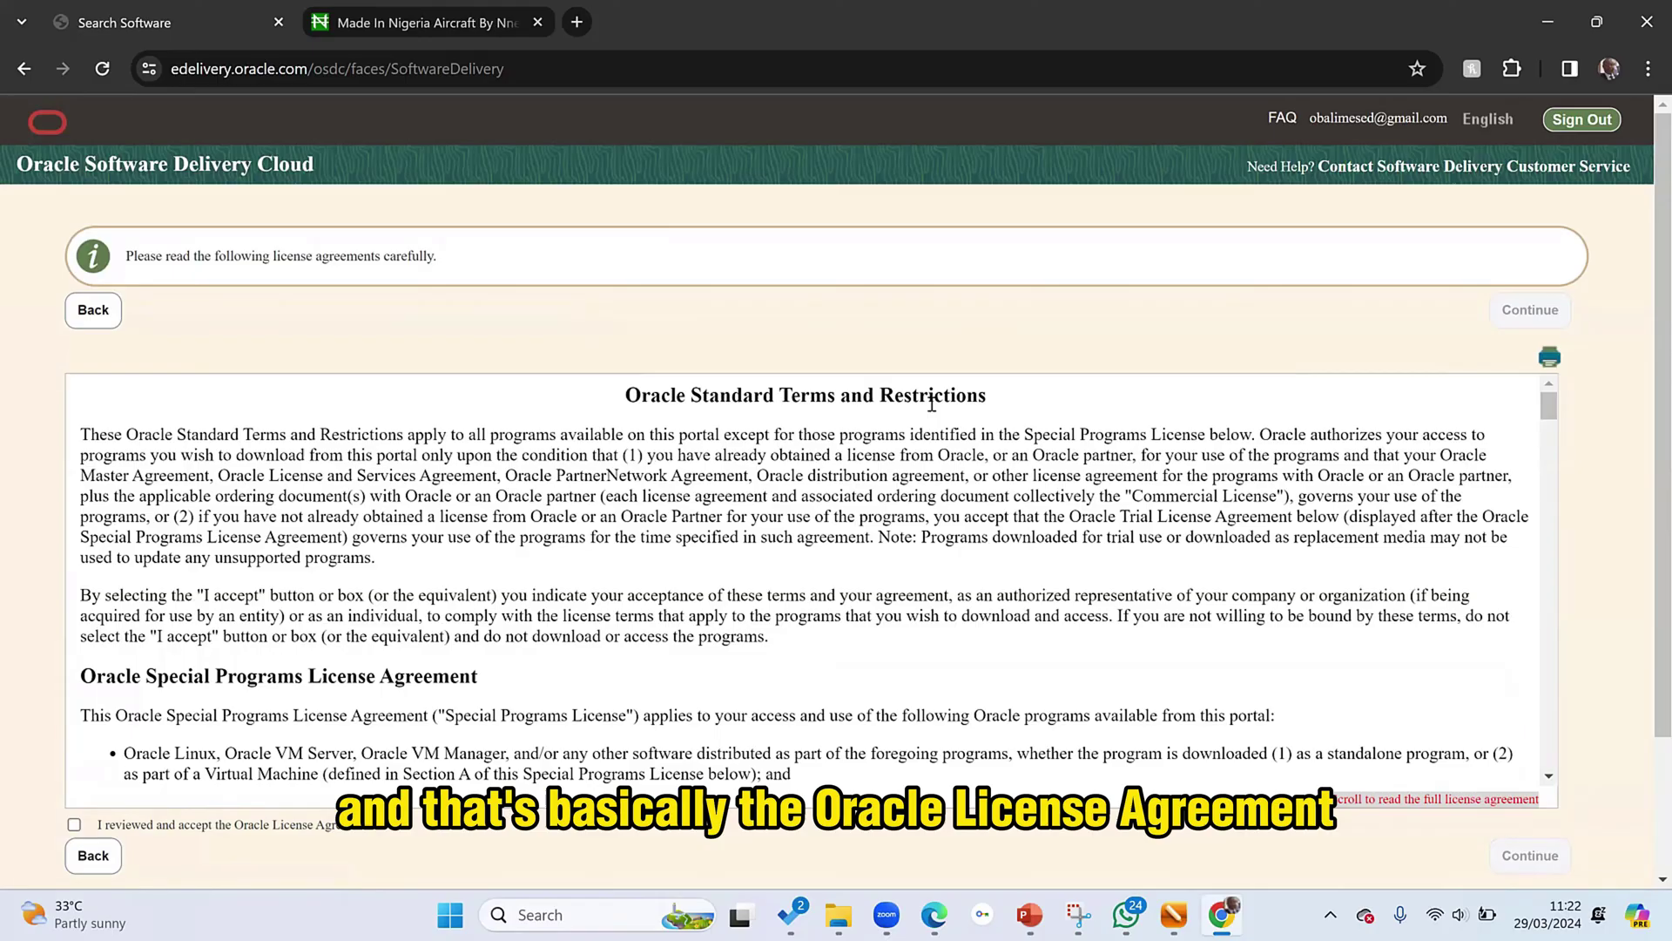
# - Accept the Oracle License Agreement and continue to the file list
pyautogui.scroll(-10, 766, 486)
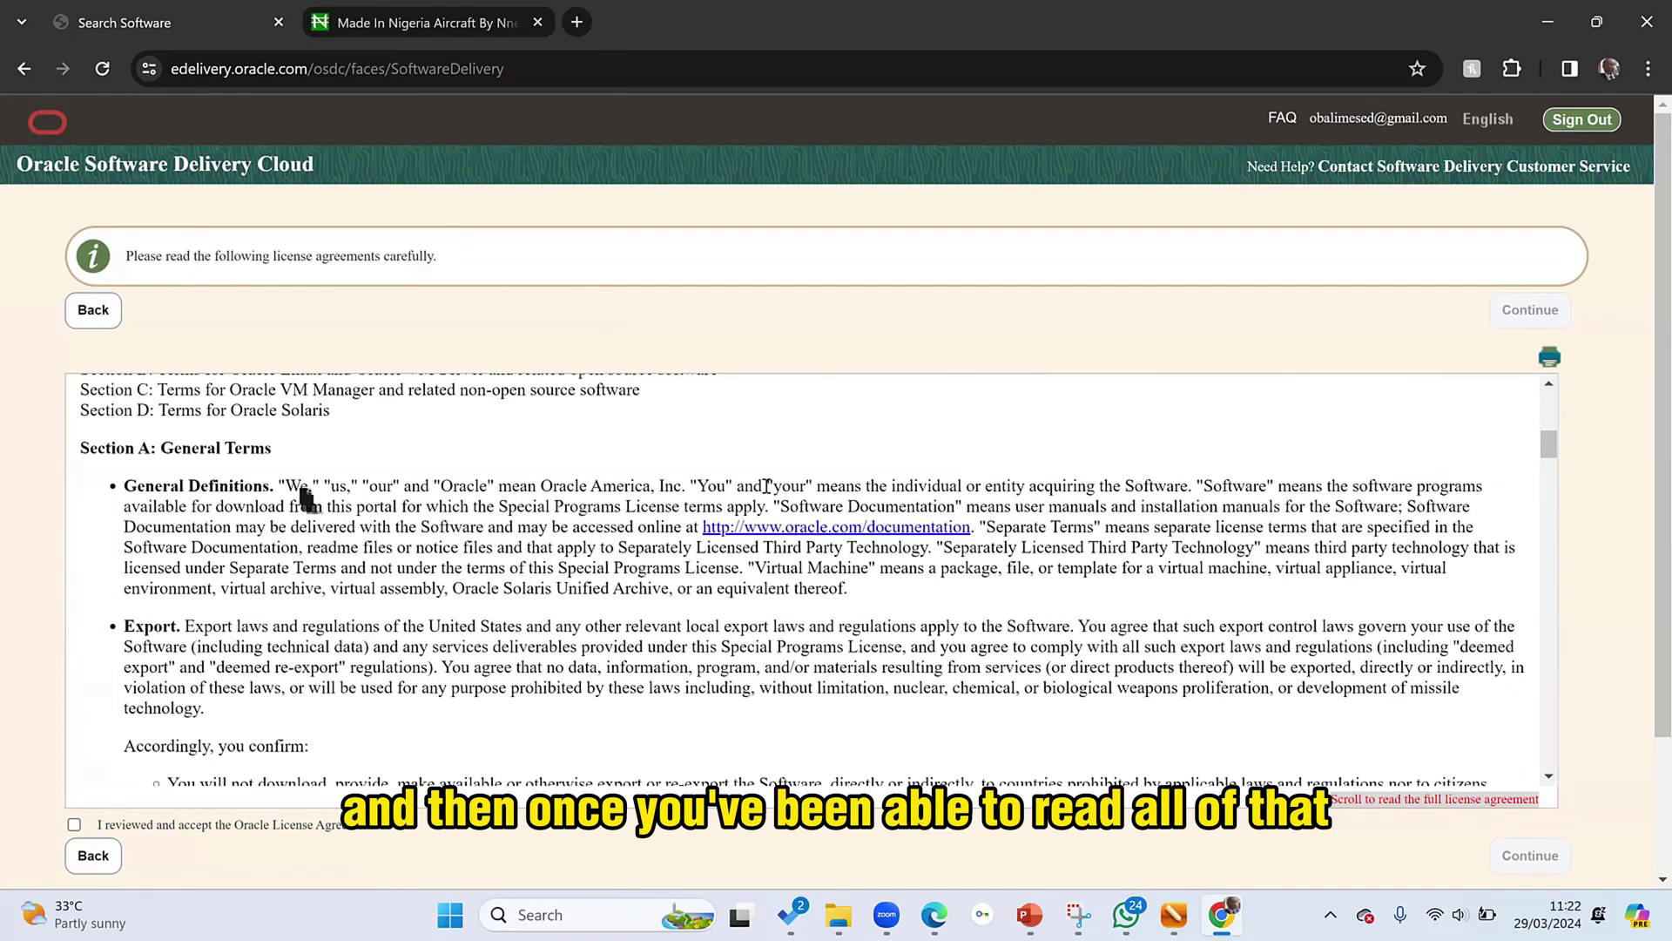
pyautogui.click(74, 654)
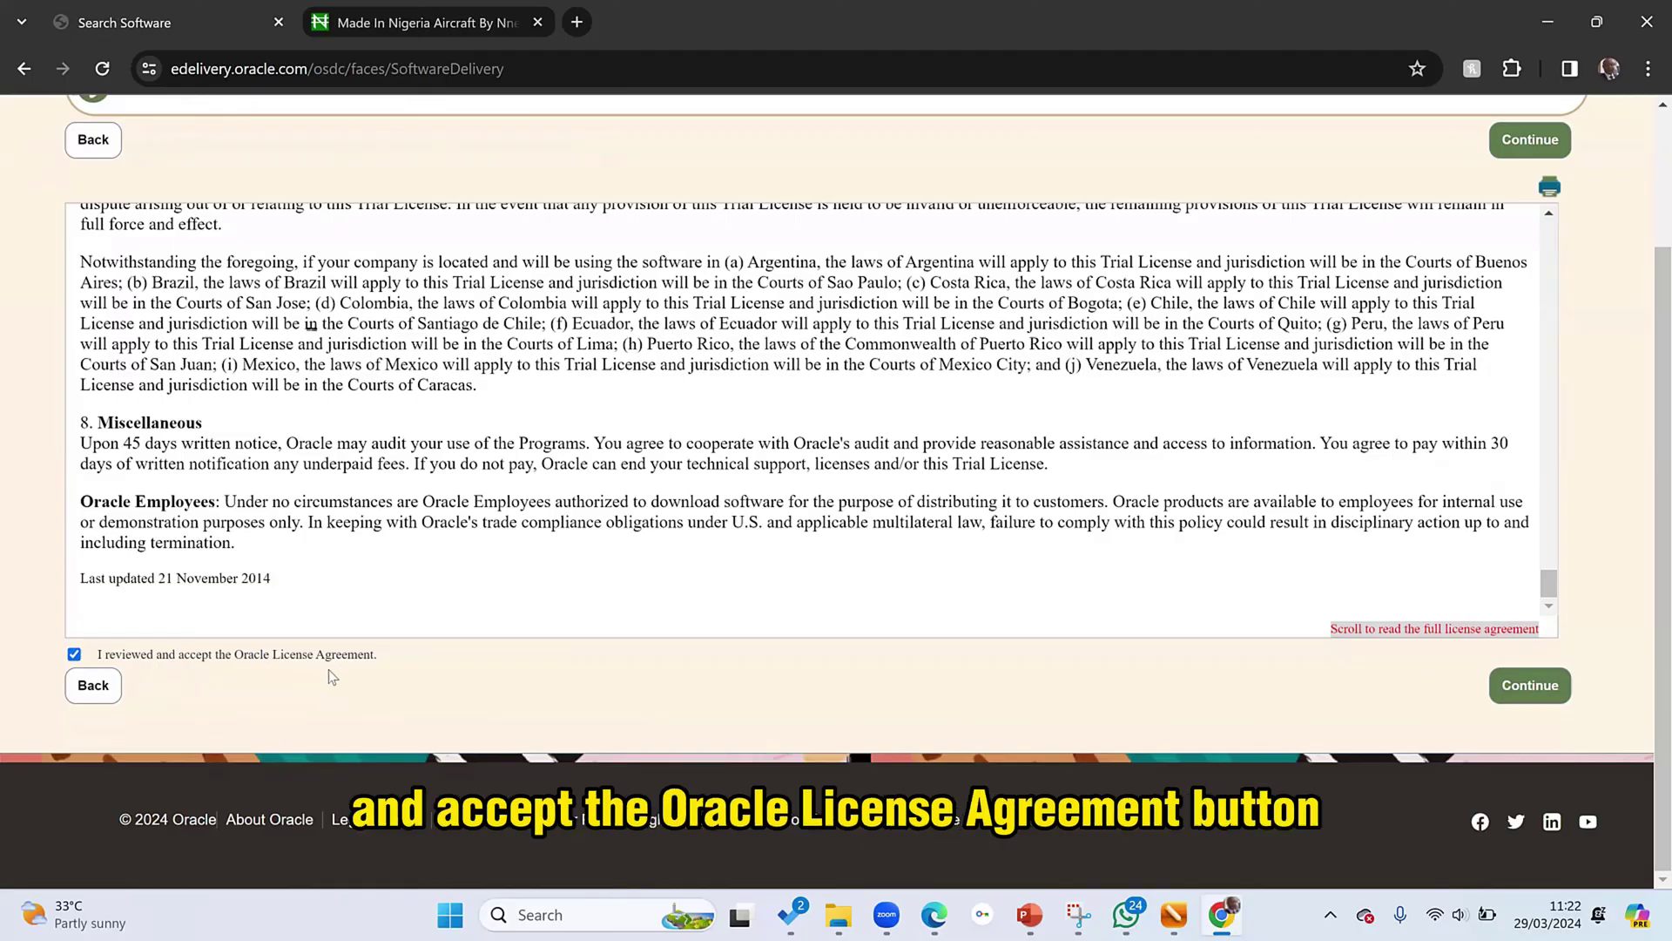
pyautogui.click(1555, 687)
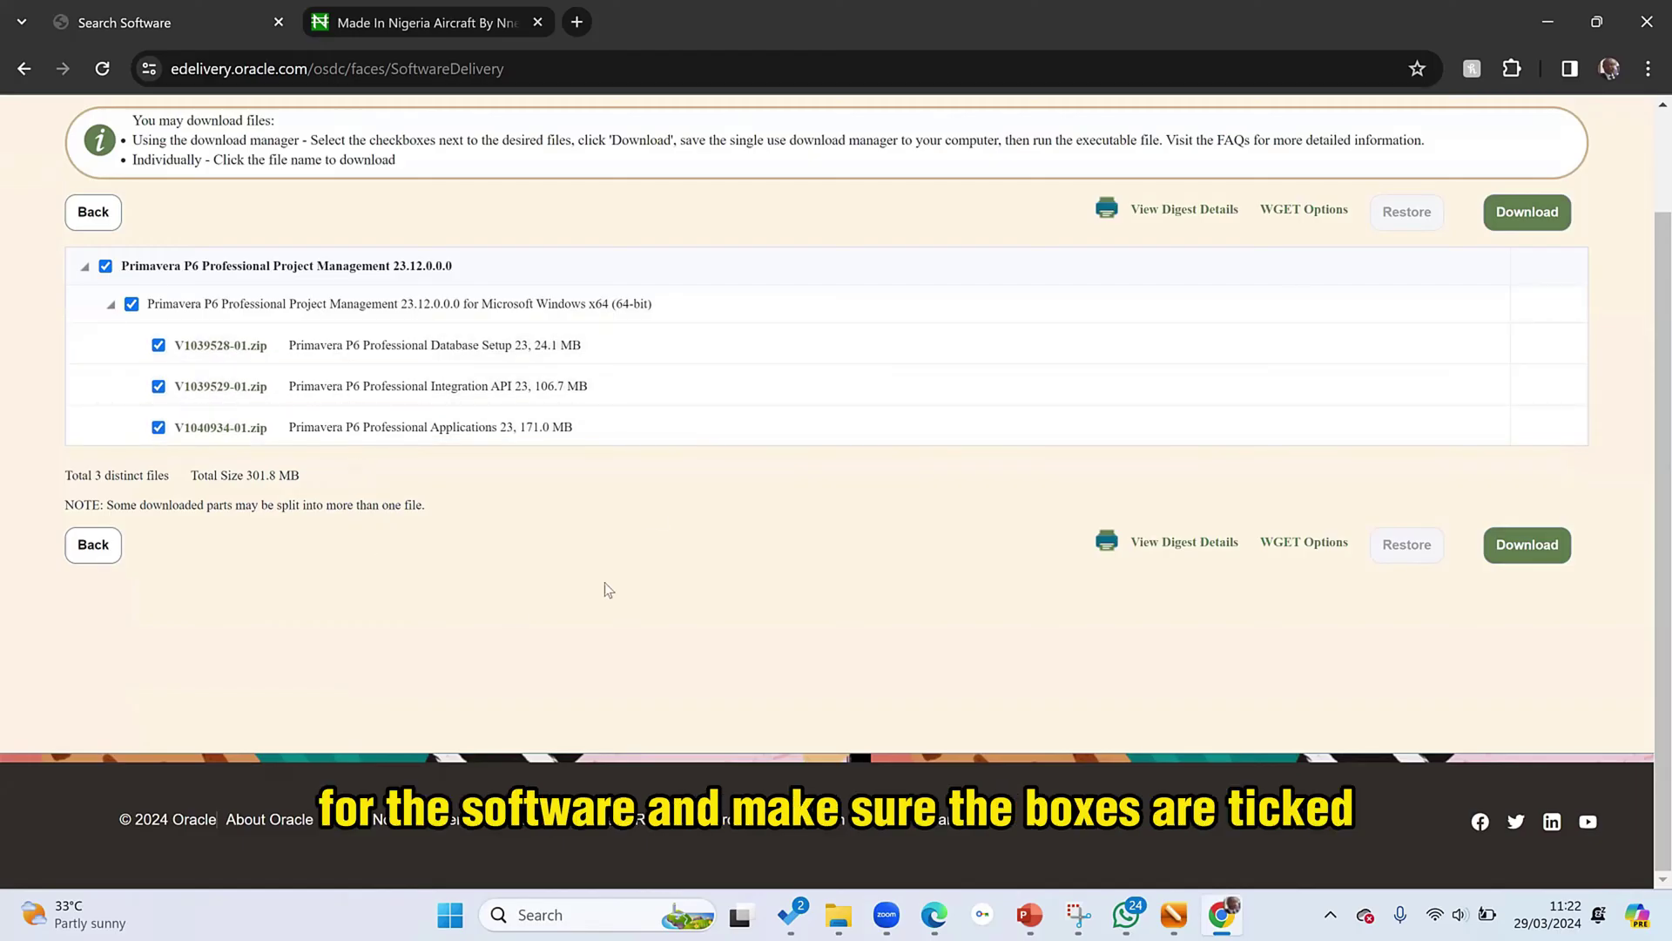
# - Download the Oracle_SSN_DLM download manager and try launching it, dismissing the security warning
pyautogui.click(1531, 550)
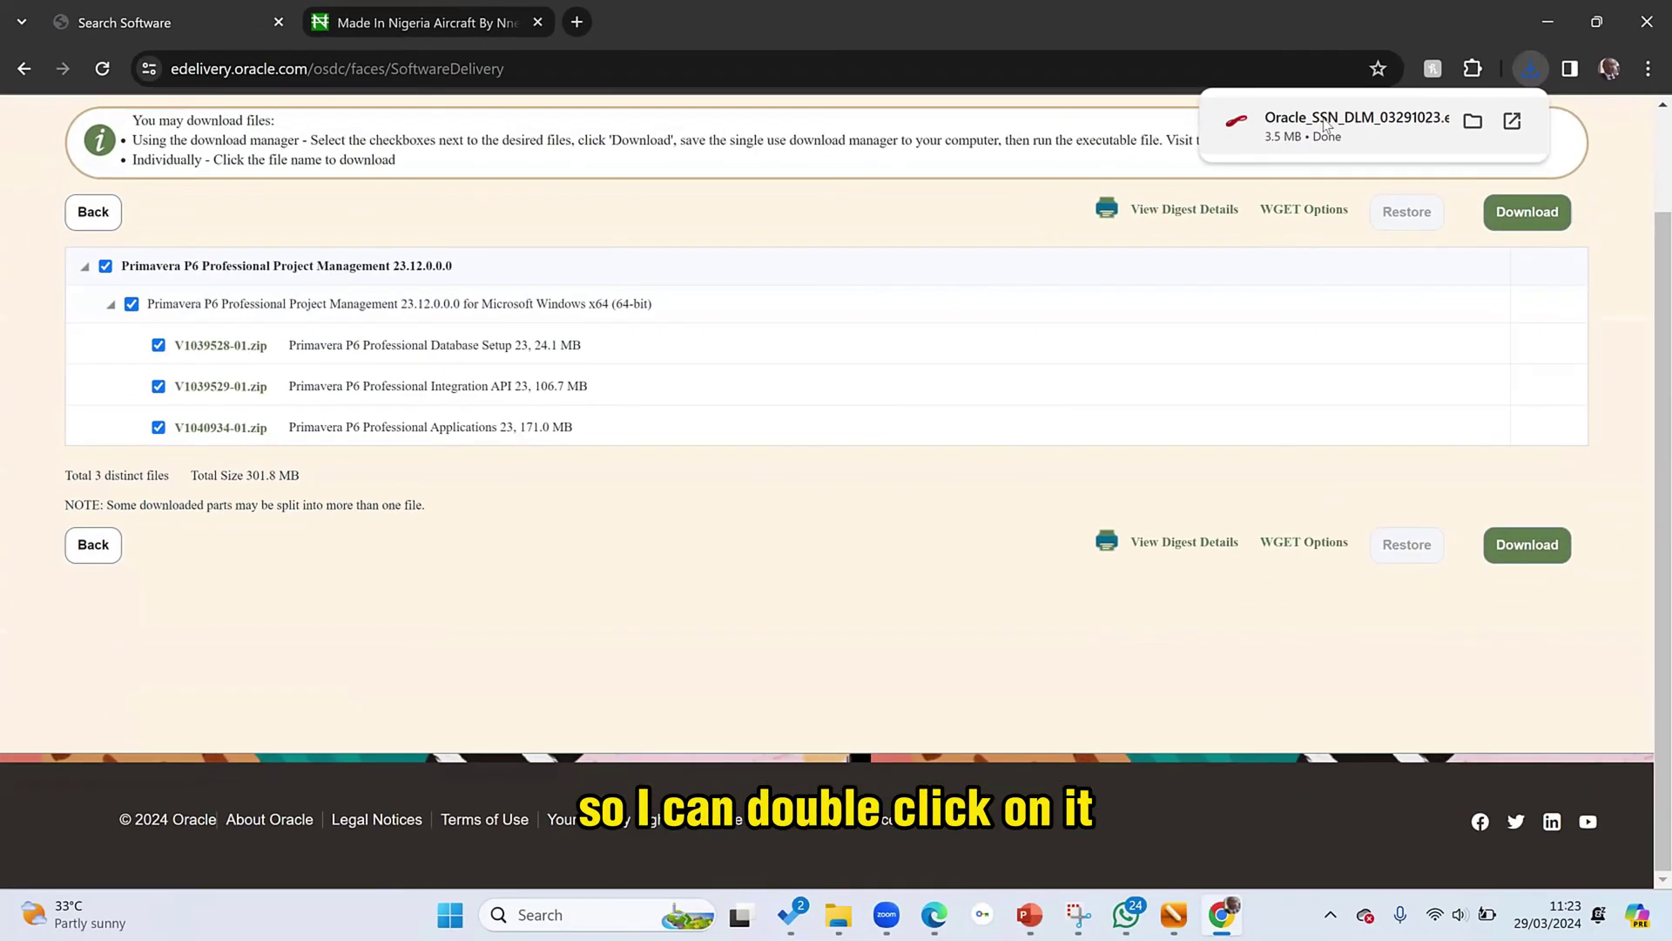
pyautogui.doubleClick(1337, 124)
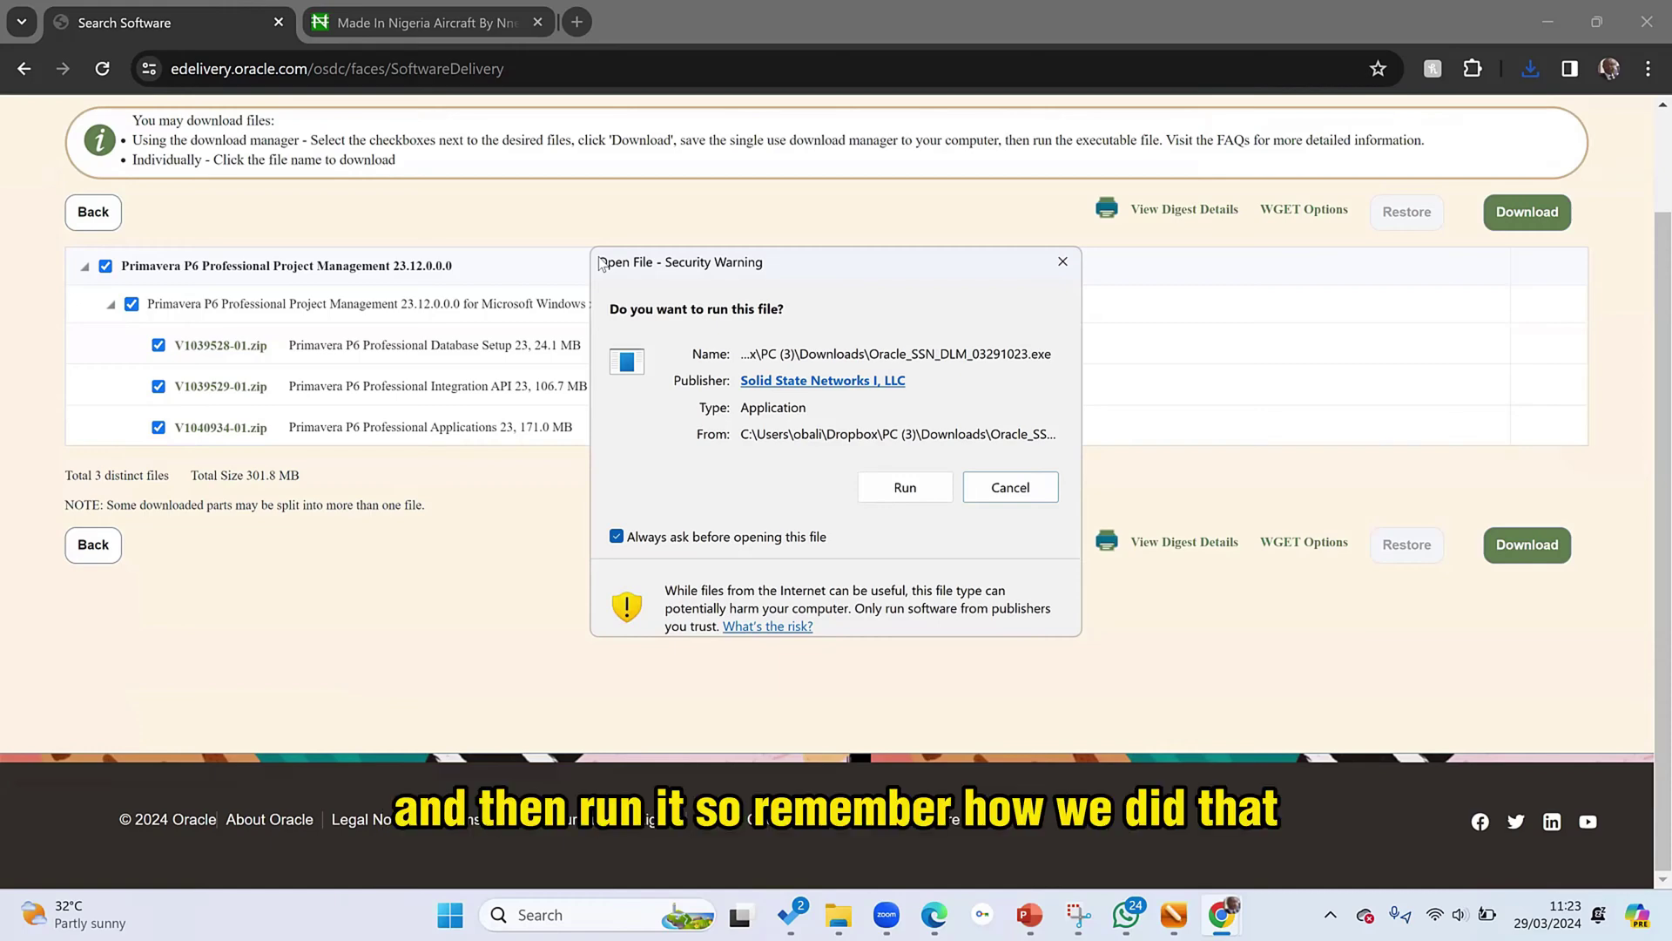
pyautogui.click(1063, 261)
# - Relaunch Oracle_SSN_DLM from Chrome's recent downloads list
pyautogui.click(1527, 218)
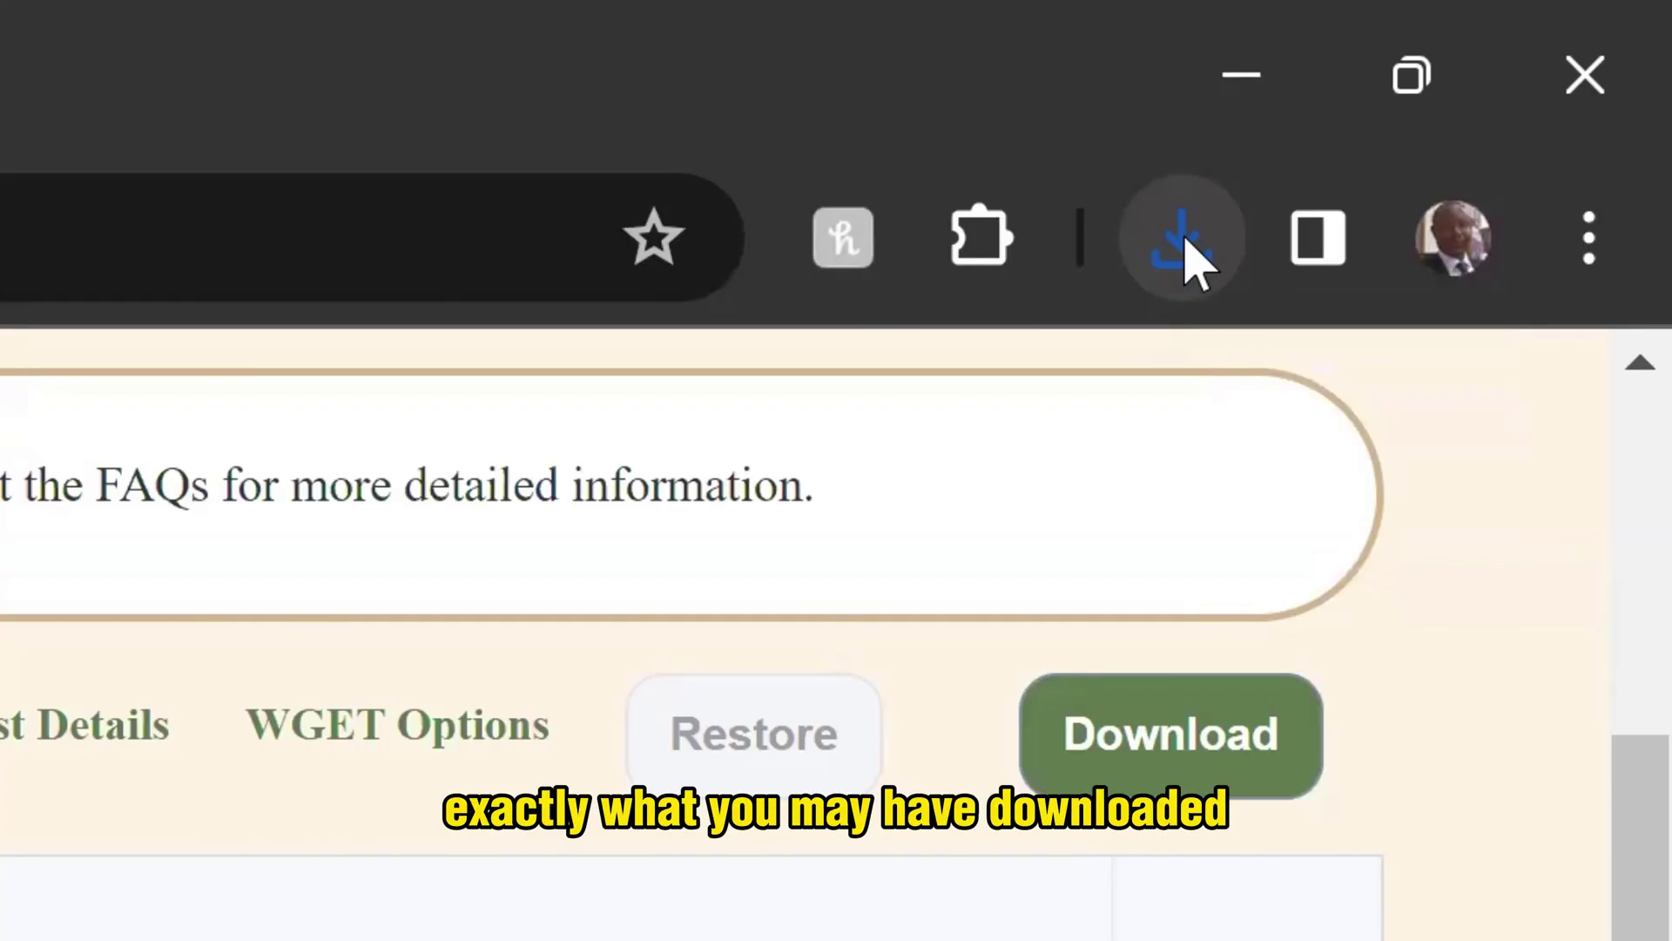
pyautogui.click(1186, 244)
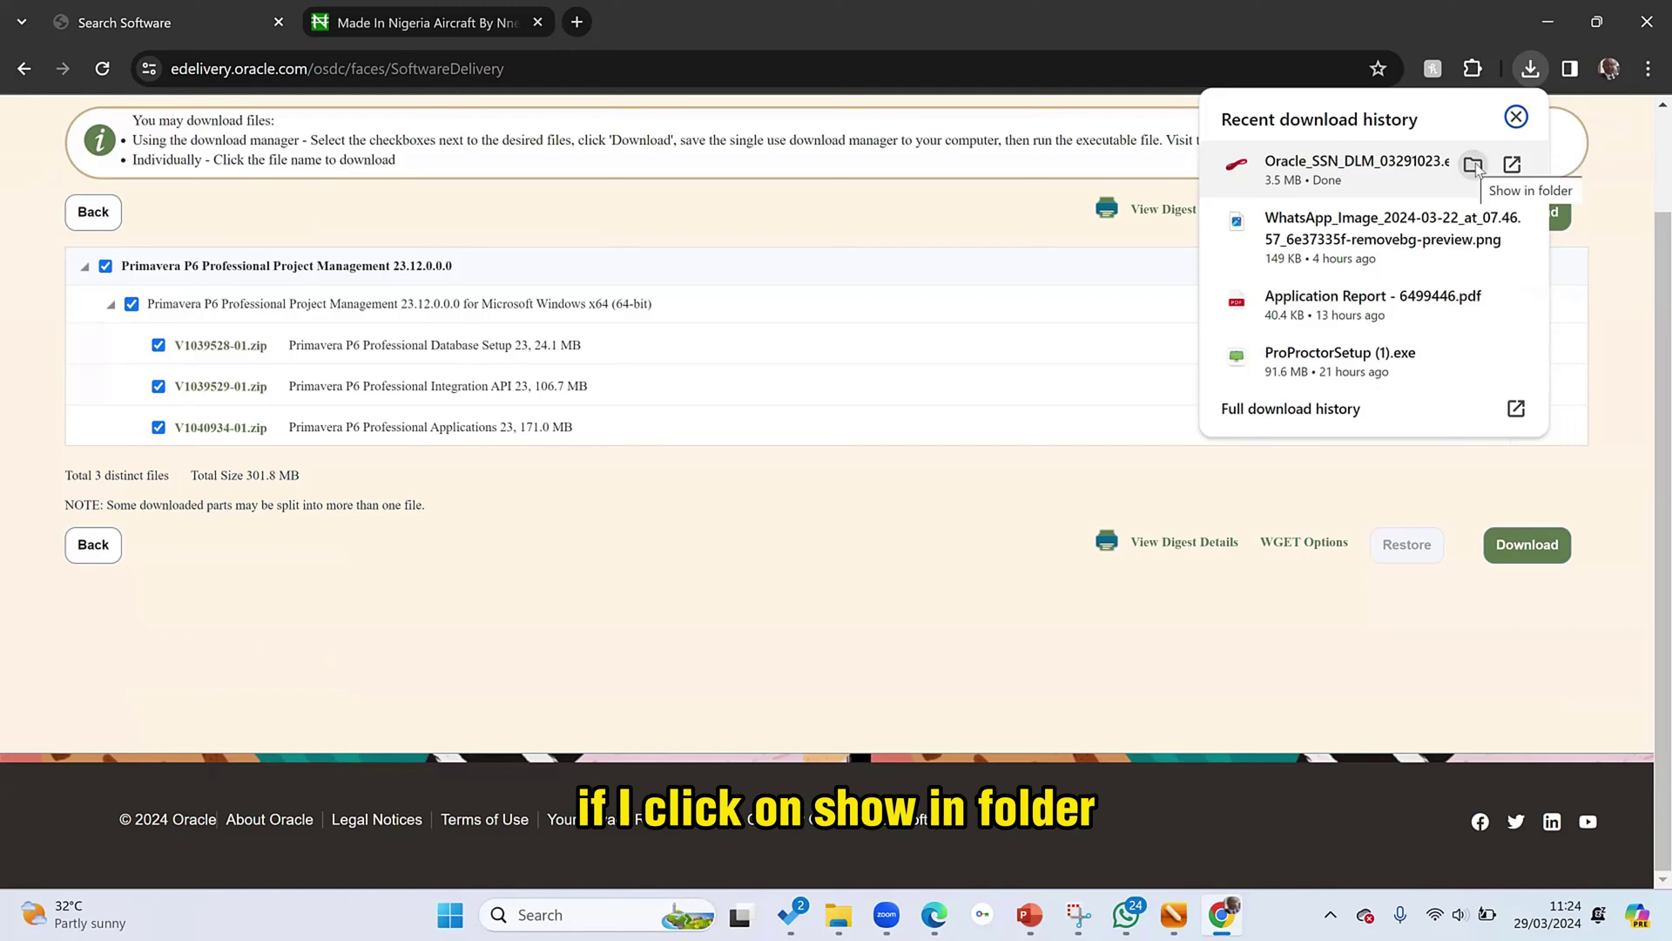
pyautogui.doubleClick(1345, 171)
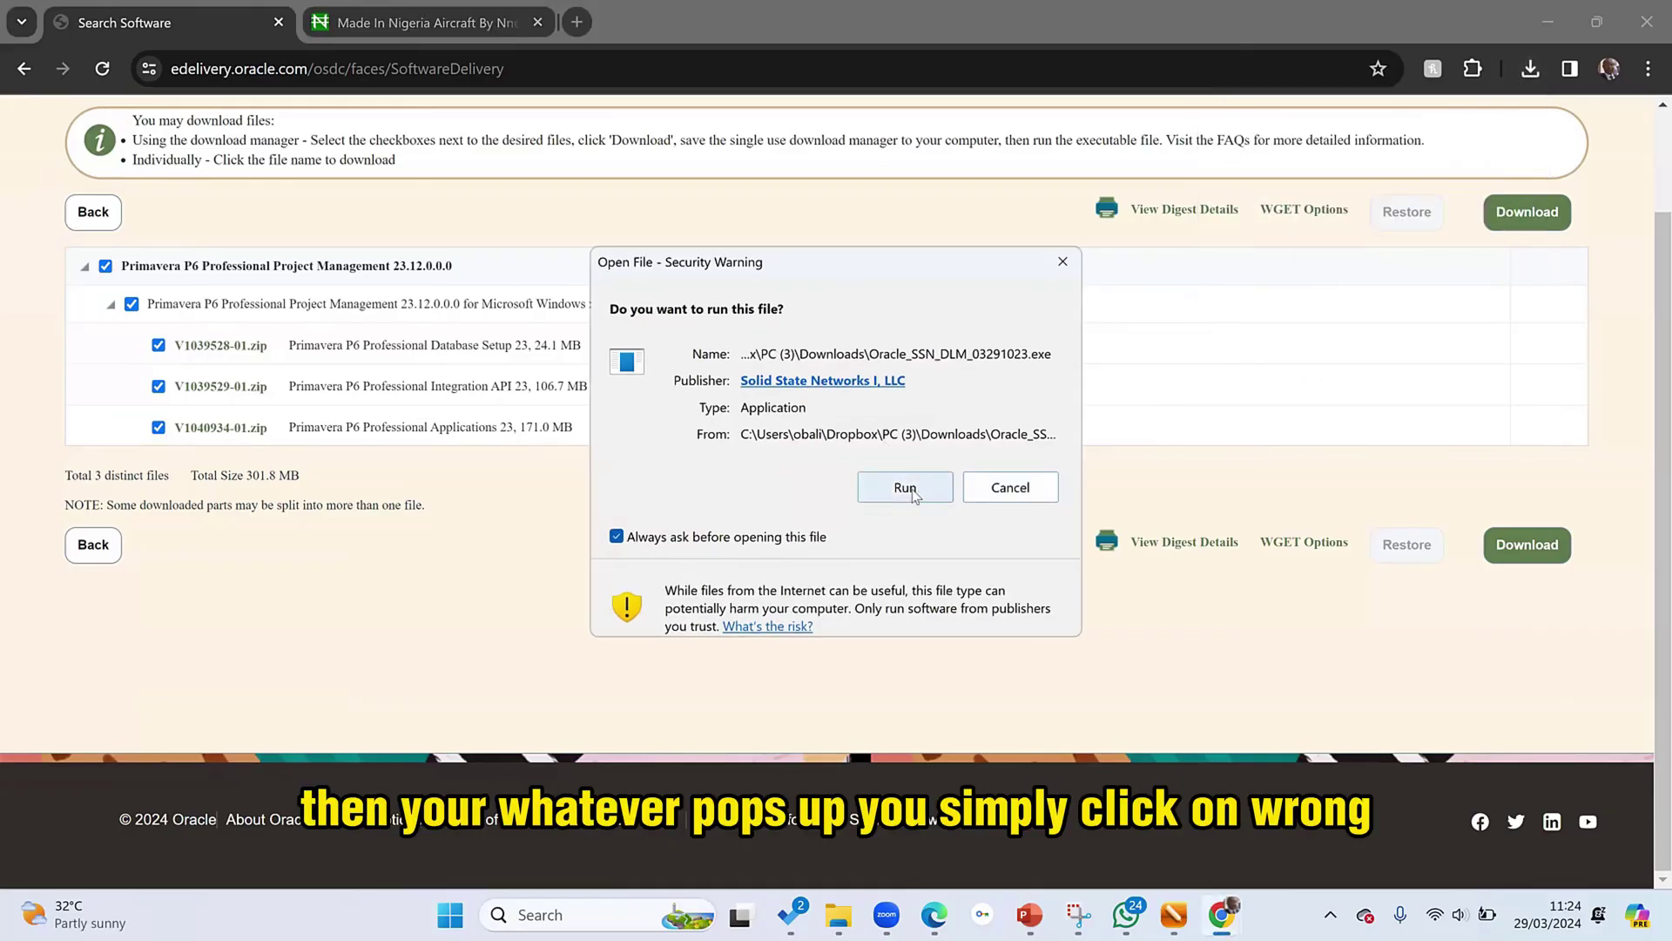
# - Download the three P6 zips (V1039528-01, V1039529-01, V1040934-01) into Downloads and open that folder
pyautogui.click(913, 494)
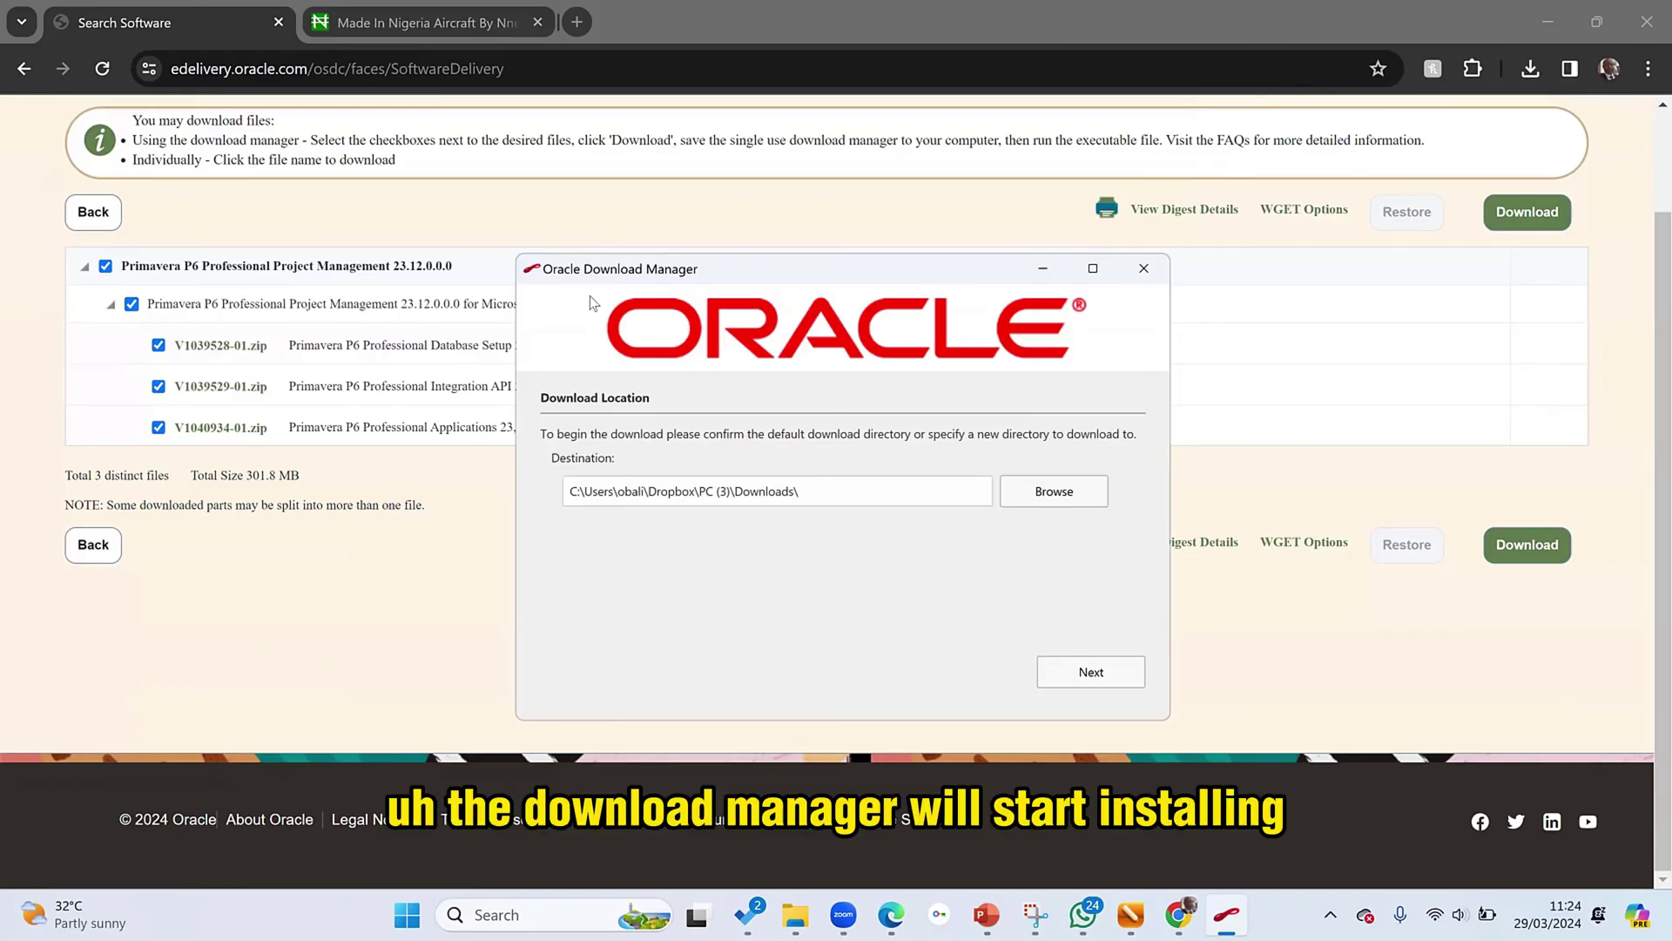
pyautogui.click(1094, 675)
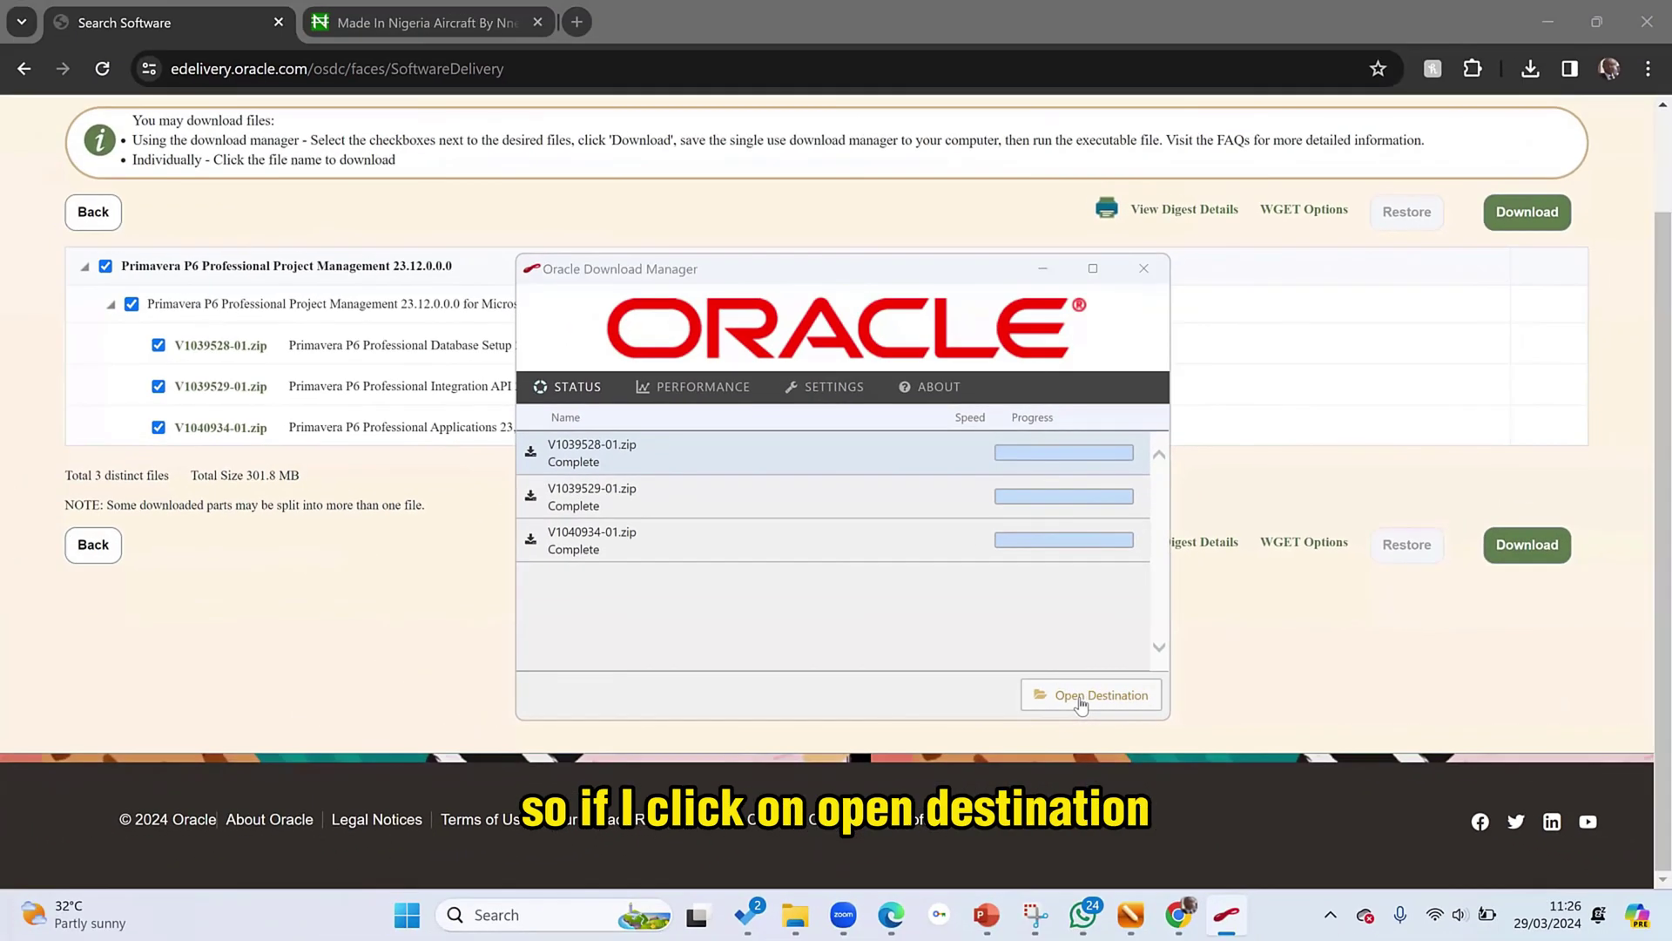
pyautogui.click(1081, 695)
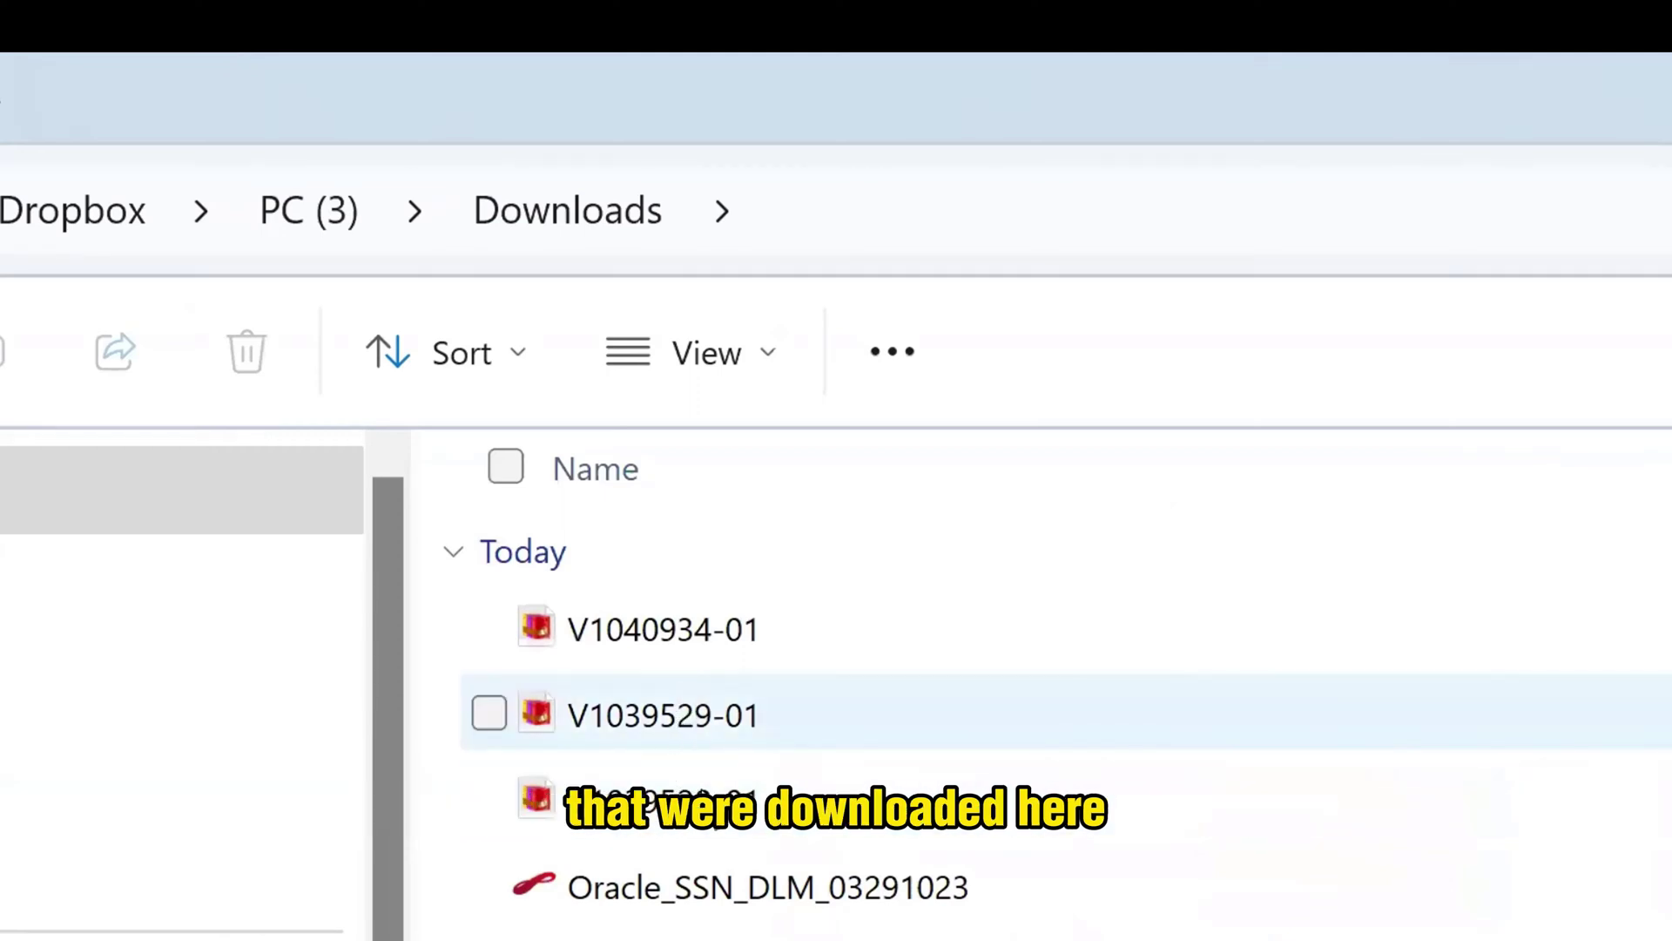
pyautogui.click(689, 797)
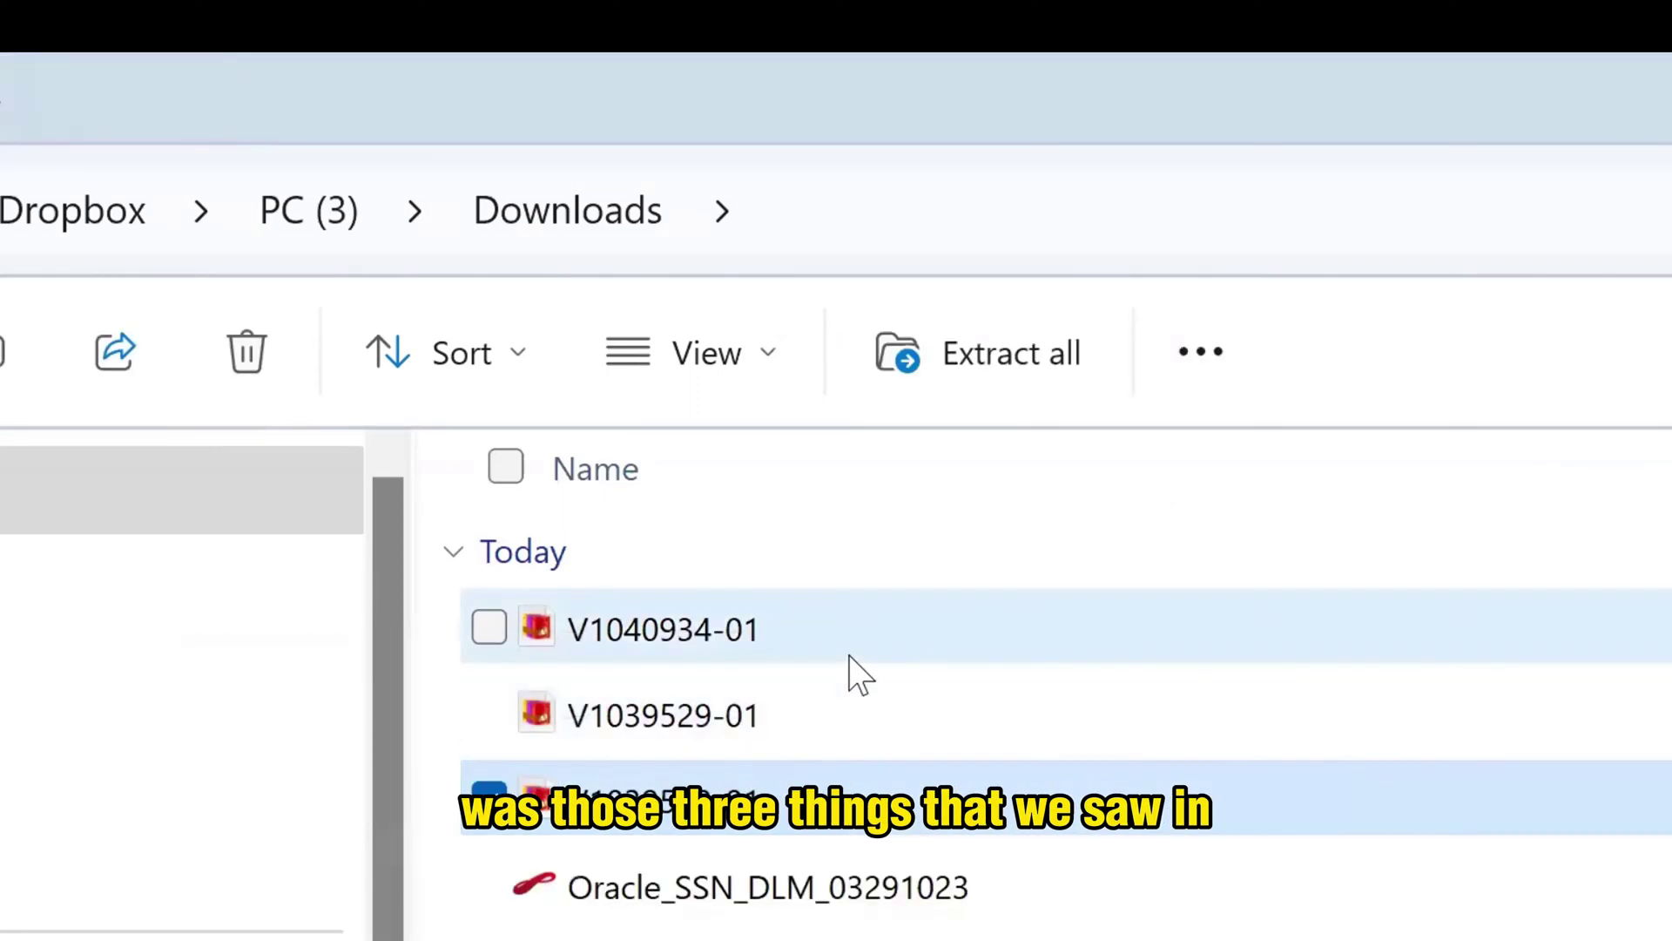
pyautogui.click(851, 658)
pyautogui.click(855, 721)
pyautogui.click(849, 793)
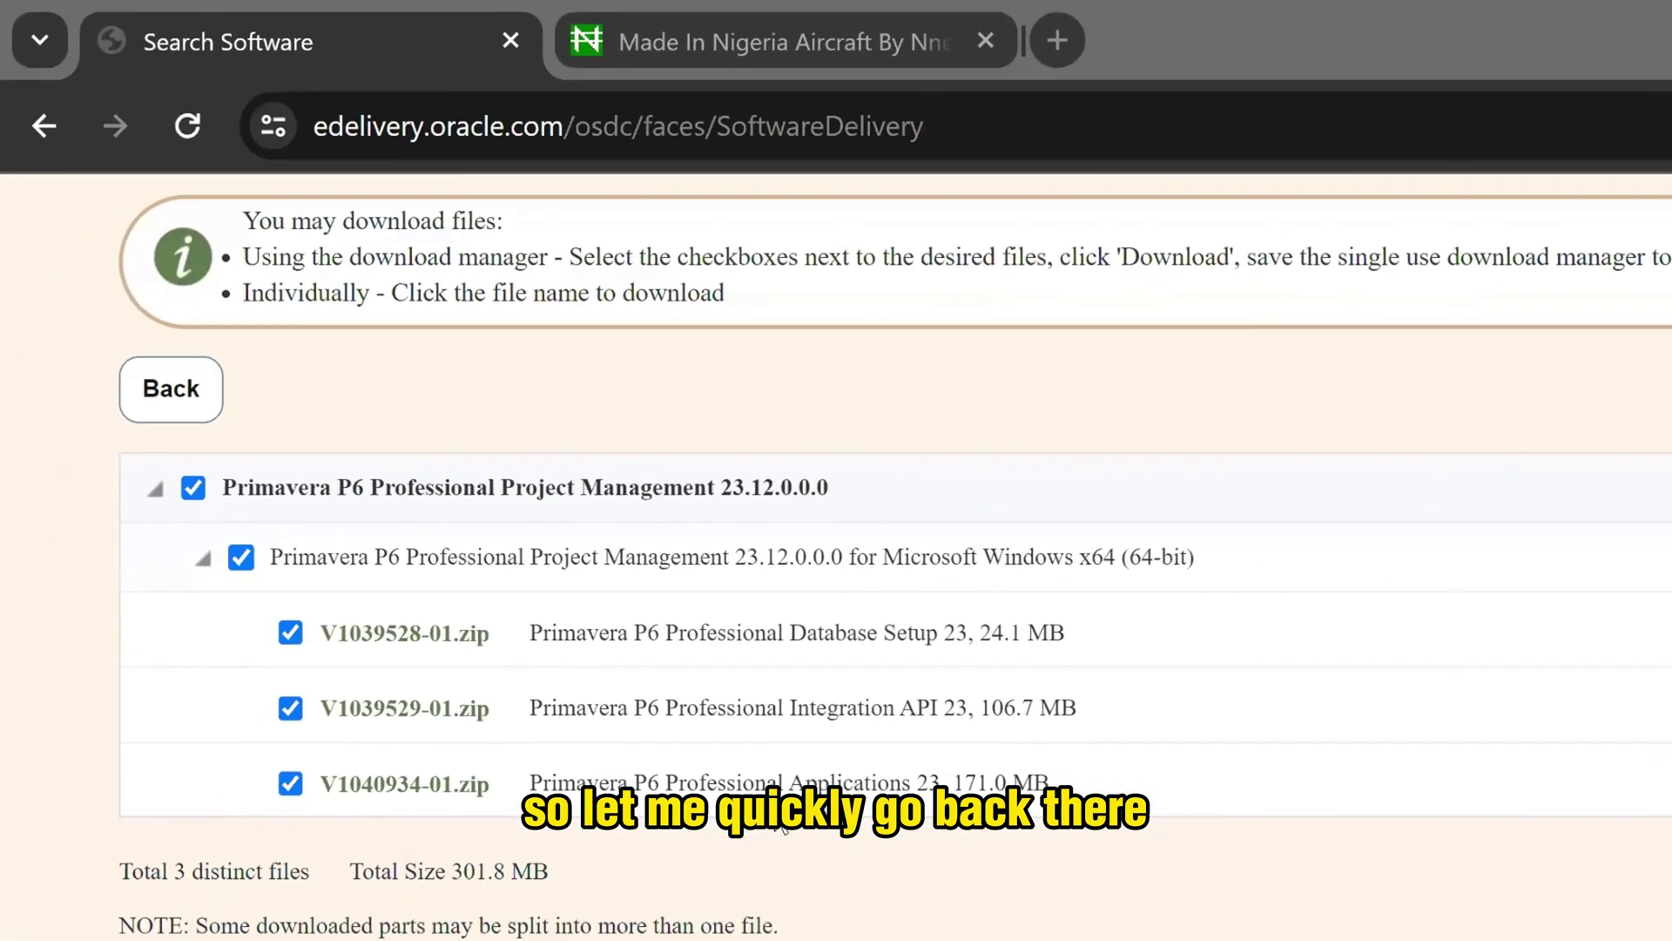
pyautogui.click(526, 633)
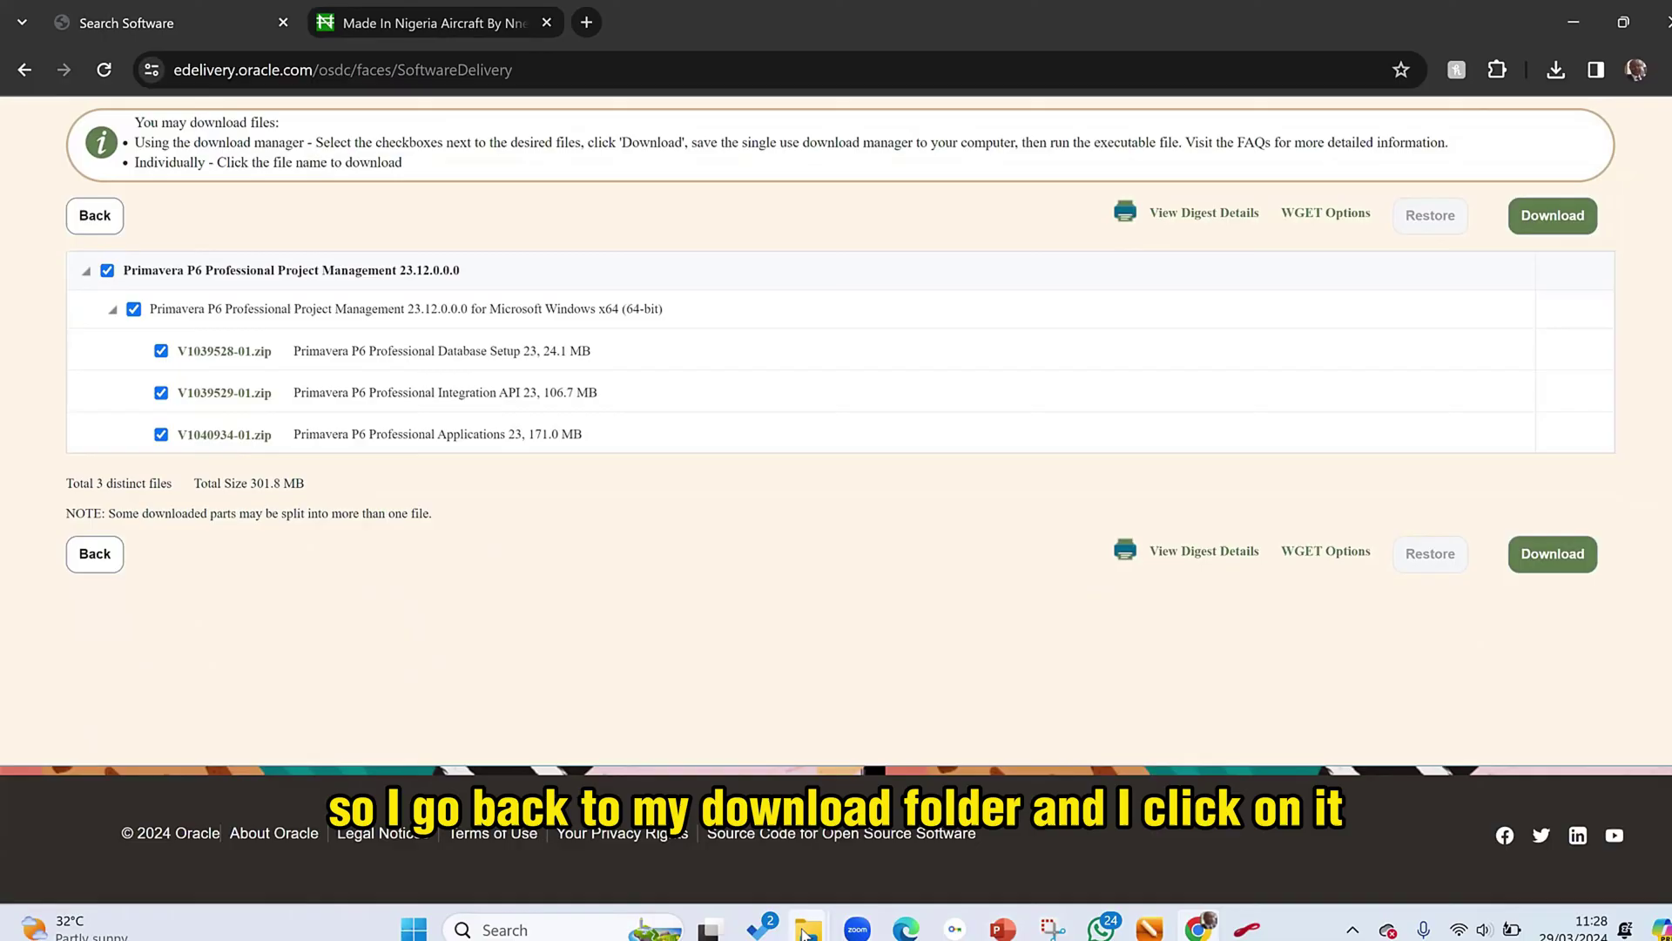
pyautogui.moveTo(796, 915)
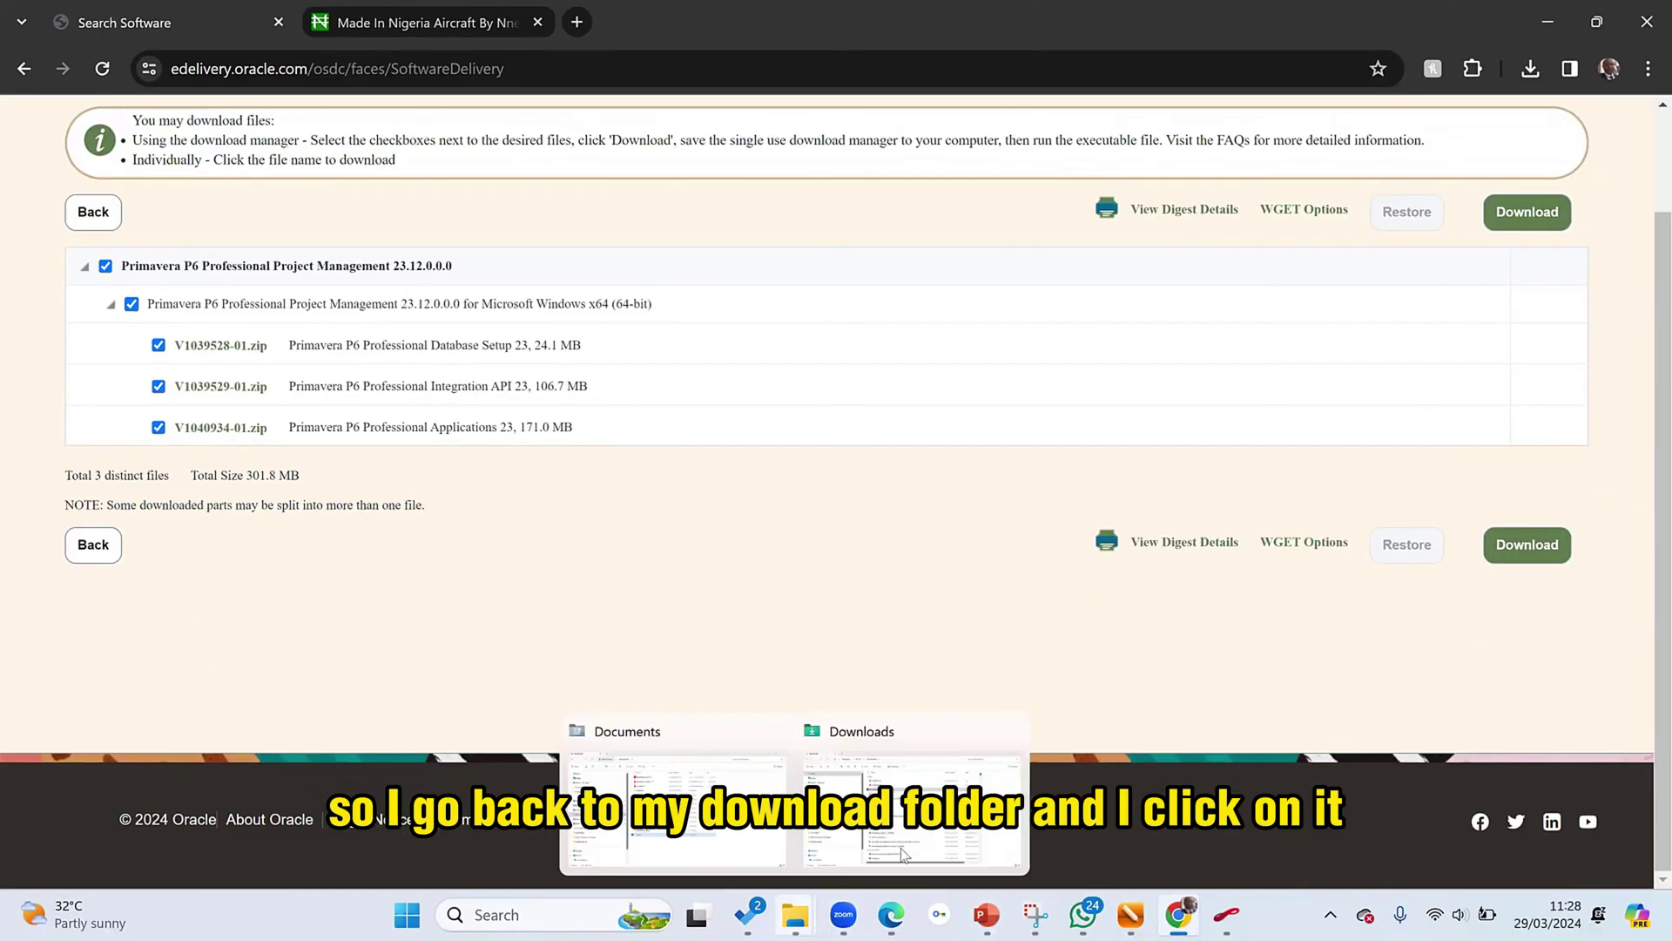
pyautogui.click(912, 809)
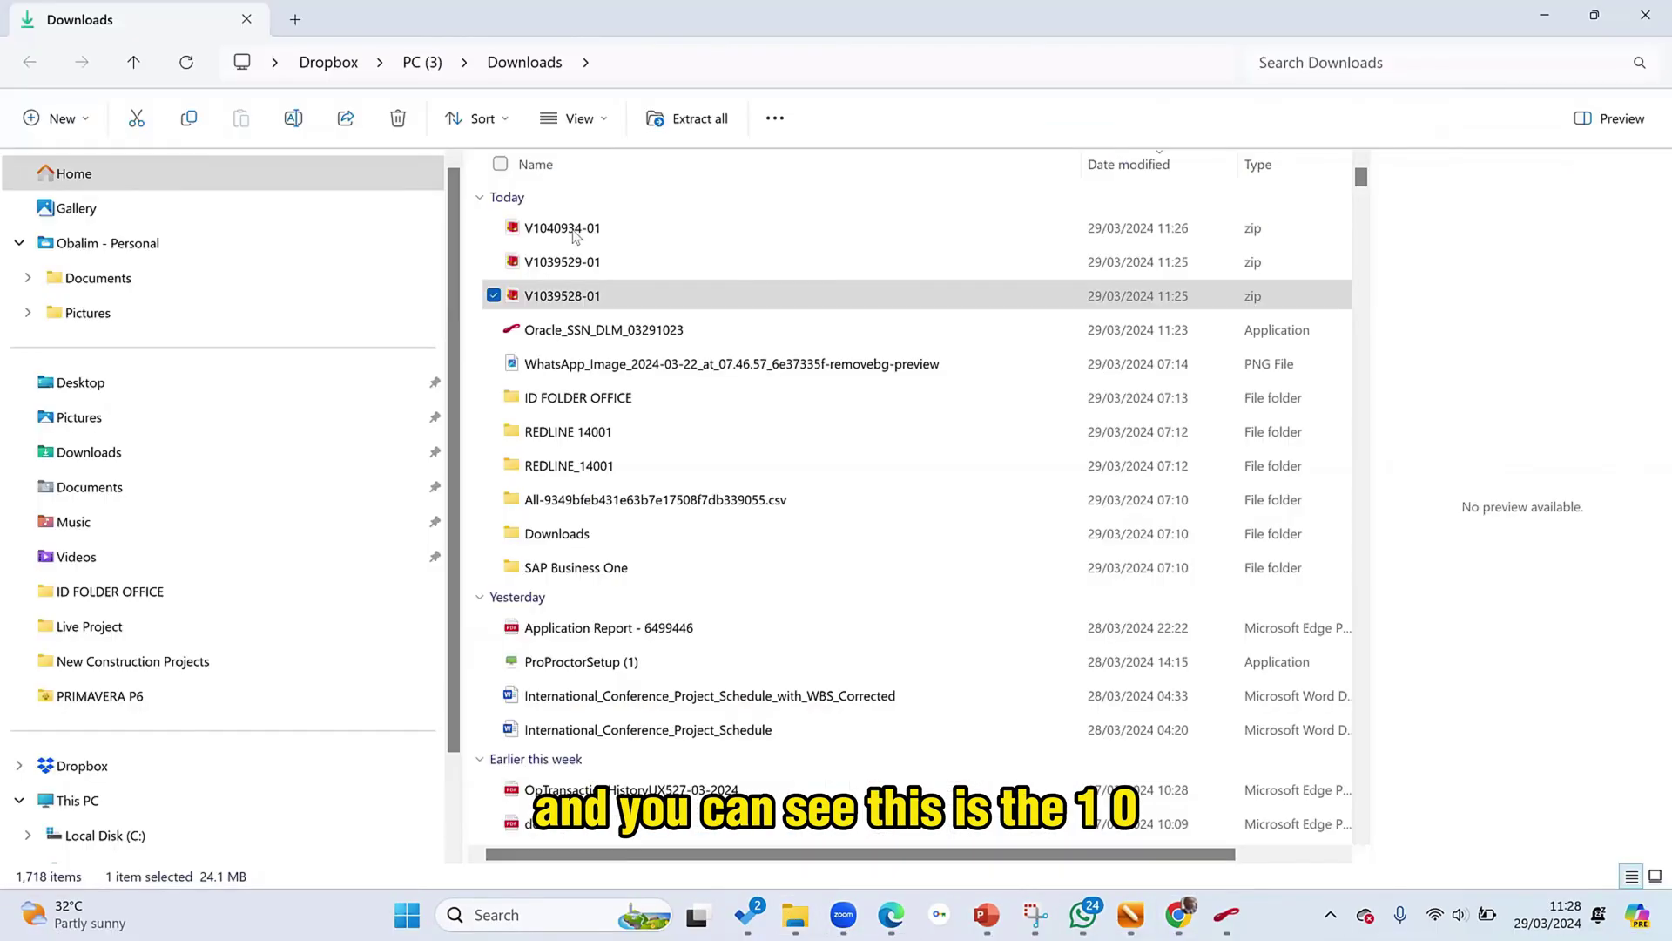
pyautogui.click(566, 235)
pyautogui.moveTo(853, 510)
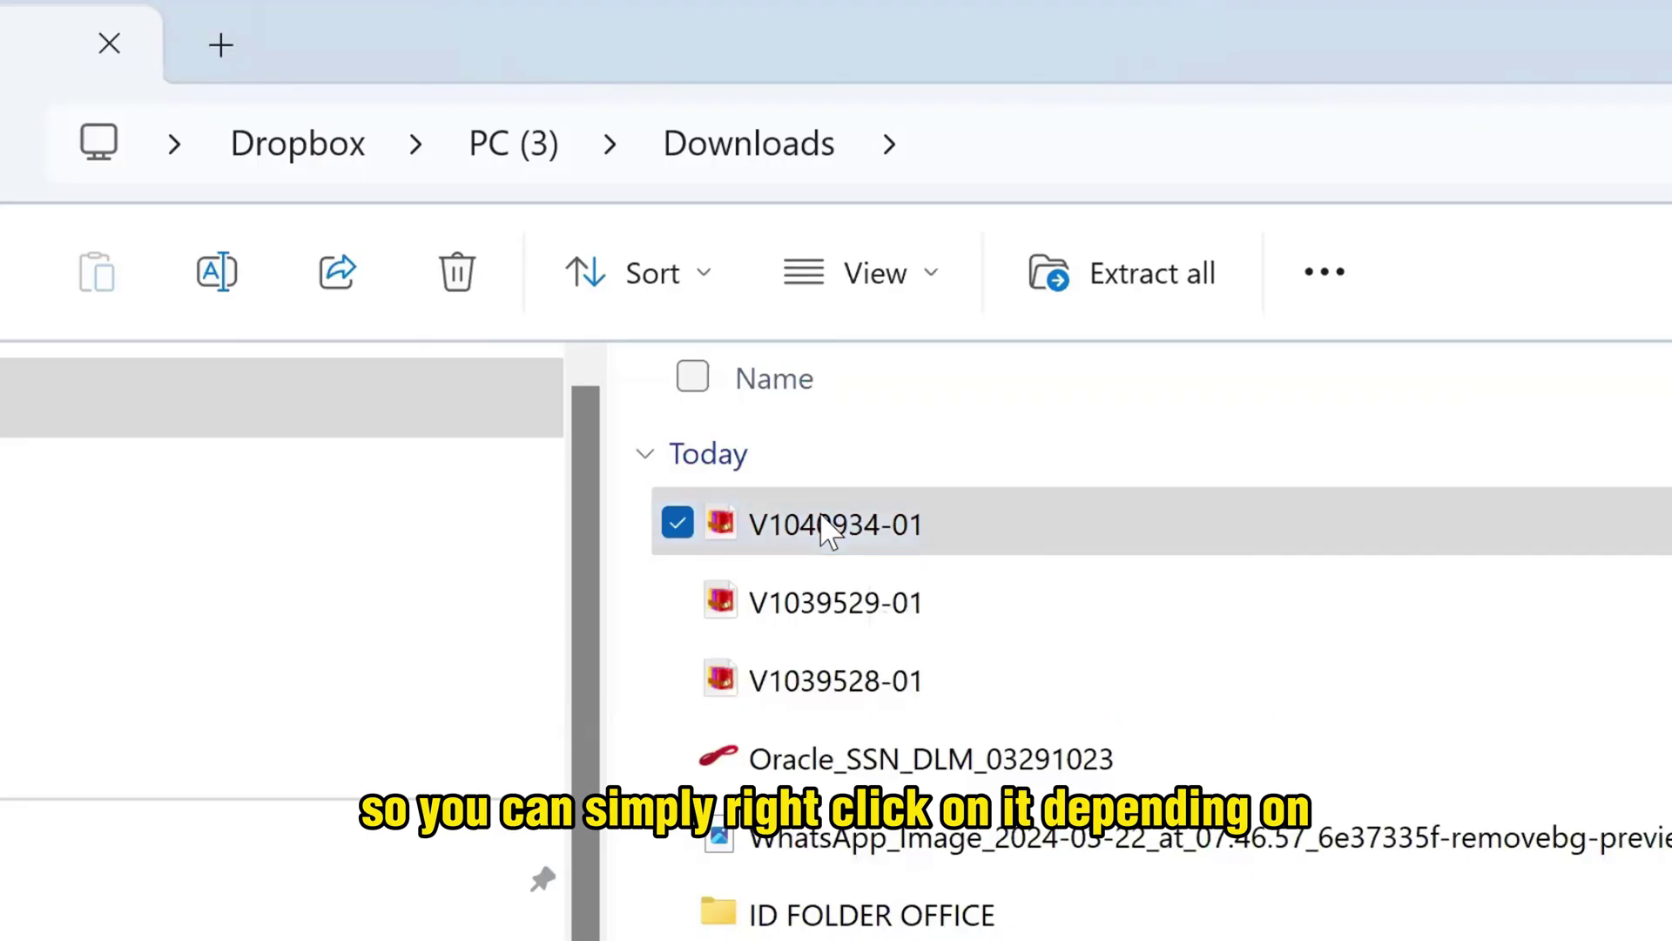
# - Extract V1040934-01.zip in Downloads and open the extracted V1040934-01 folder
pyautogui.rightClick(820, 519)
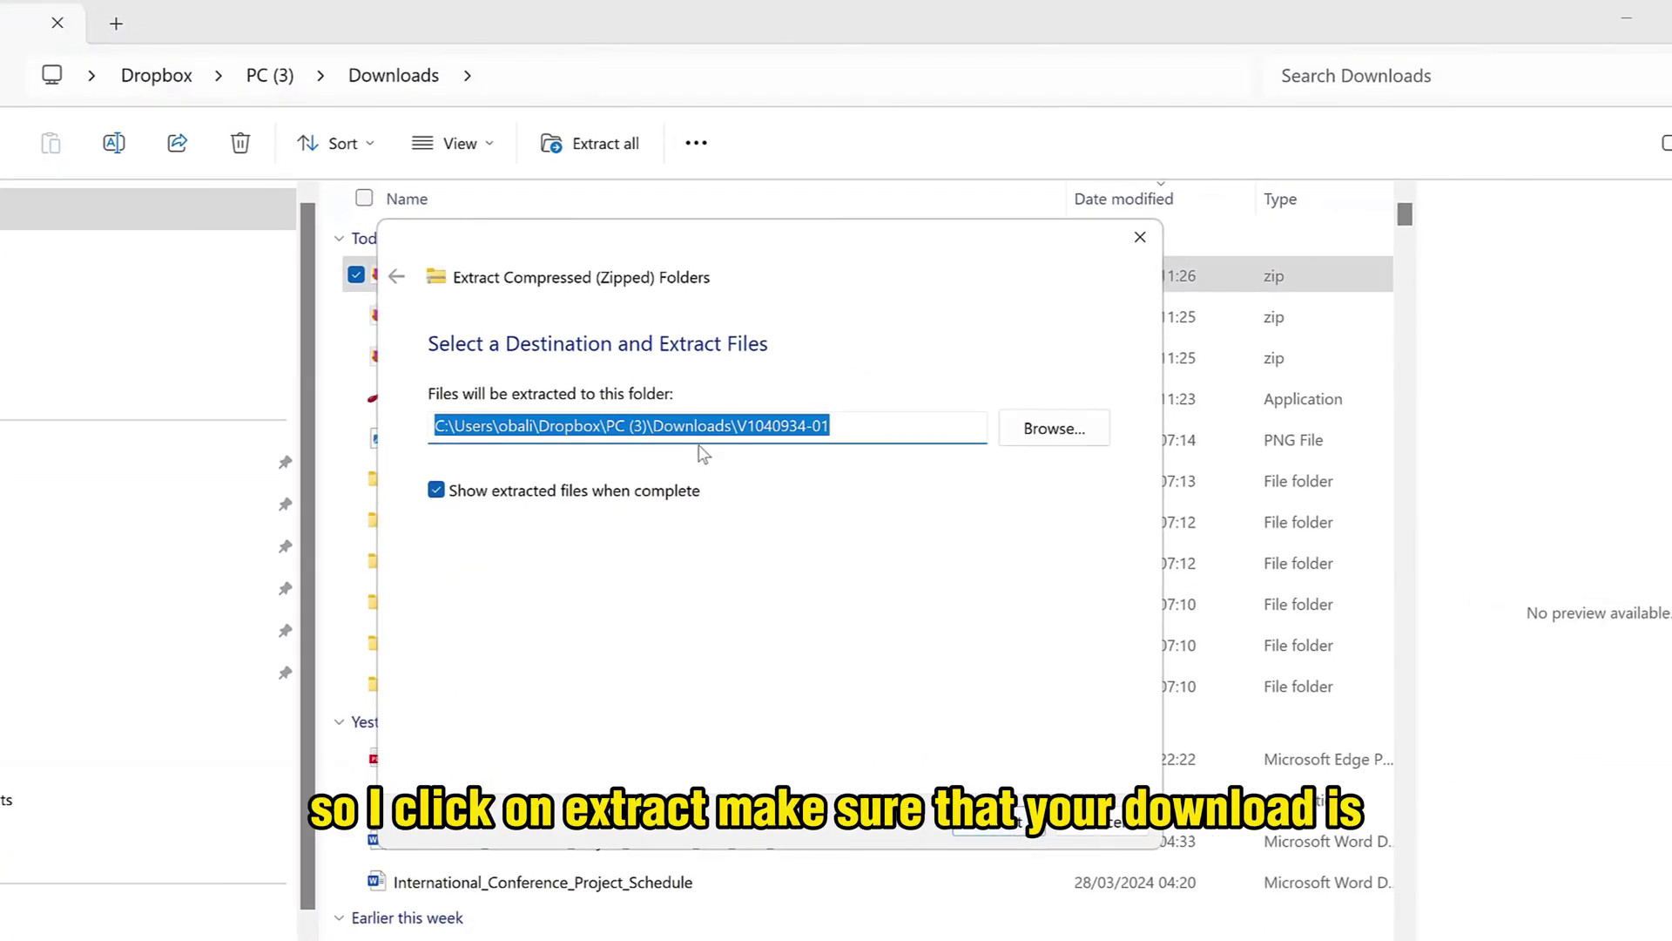
pyautogui.click(993, 824)
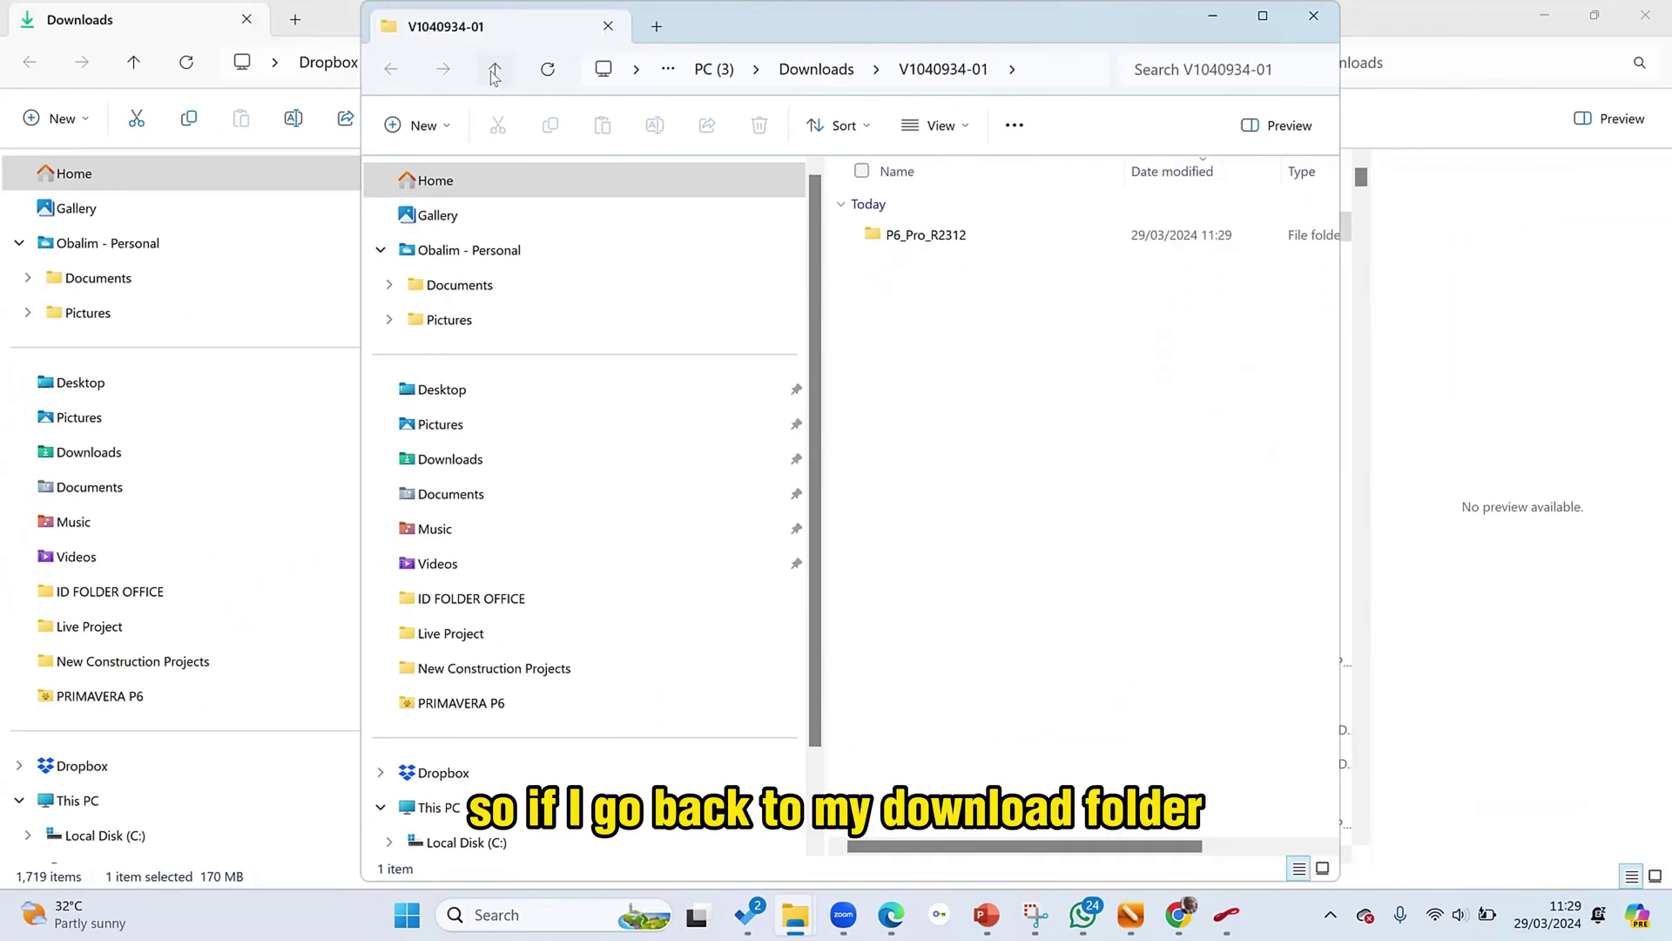
pyautogui.click(494, 70)
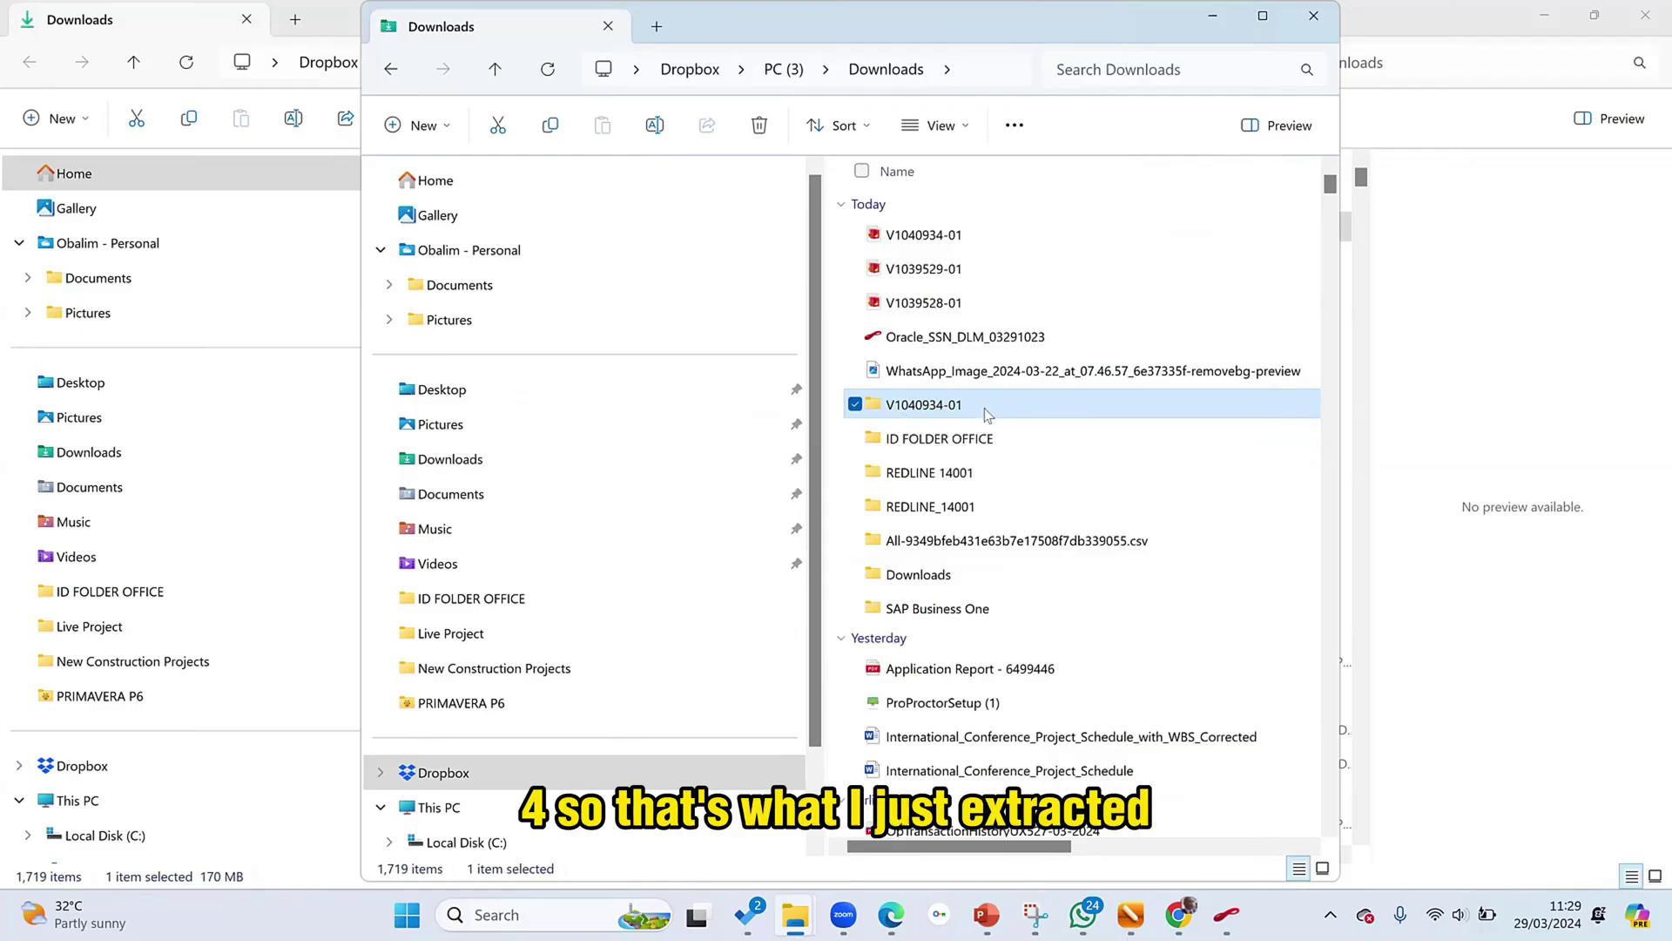
pyautogui.doubleClick(952, 405)
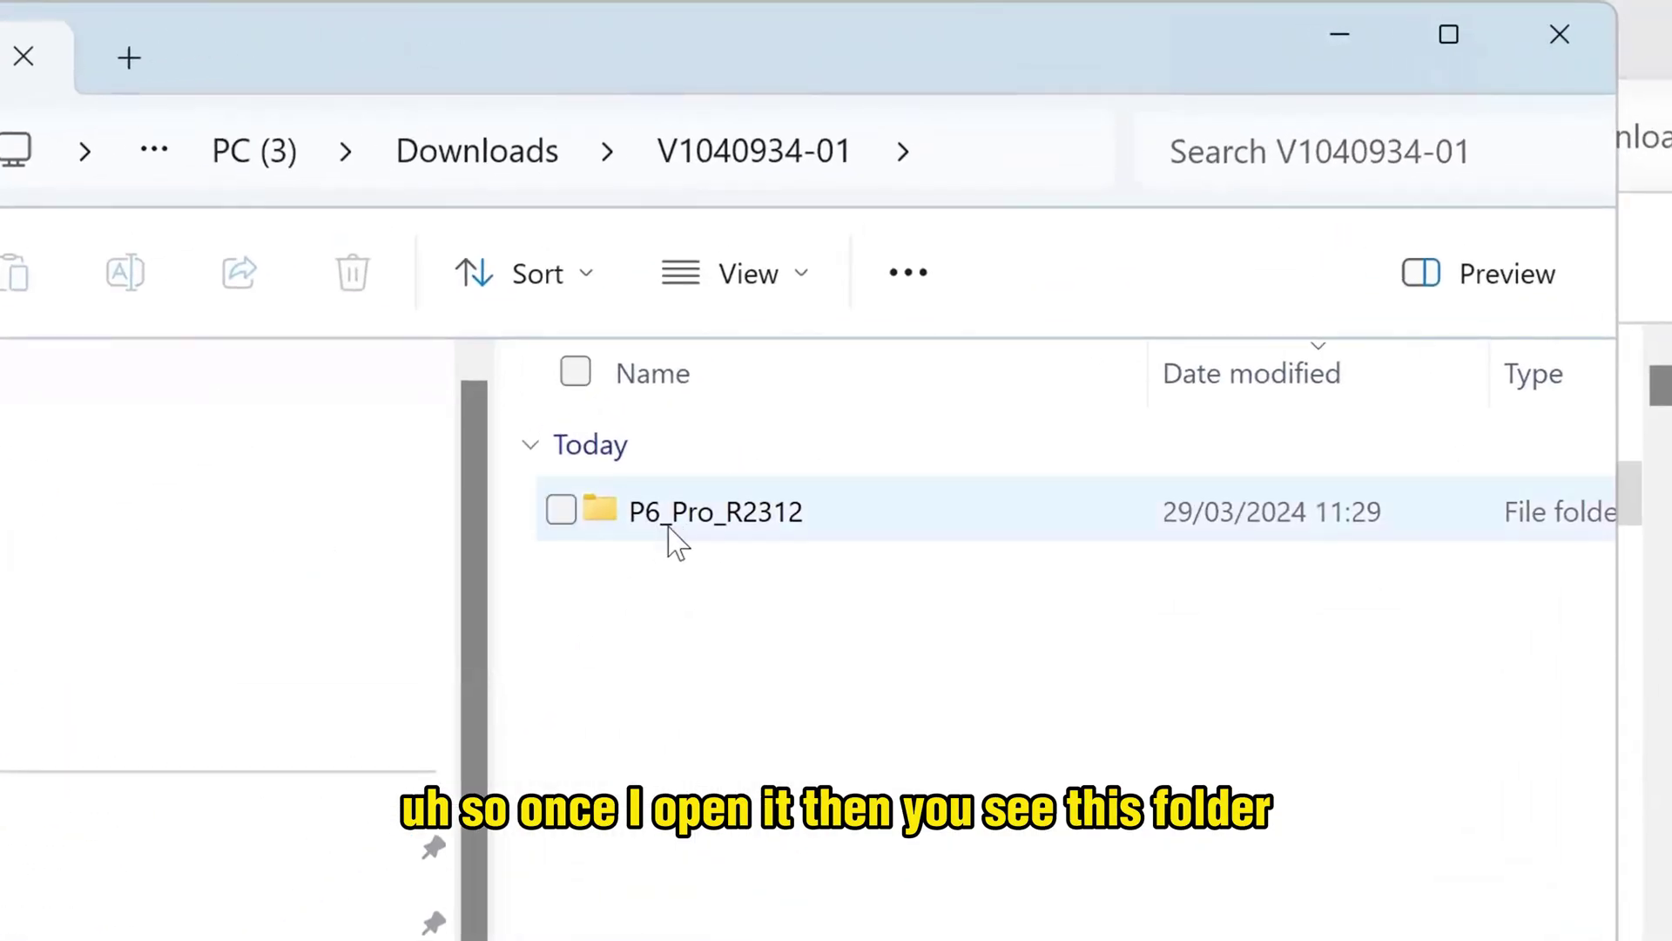
pyautogui.moveTo(697, 530)
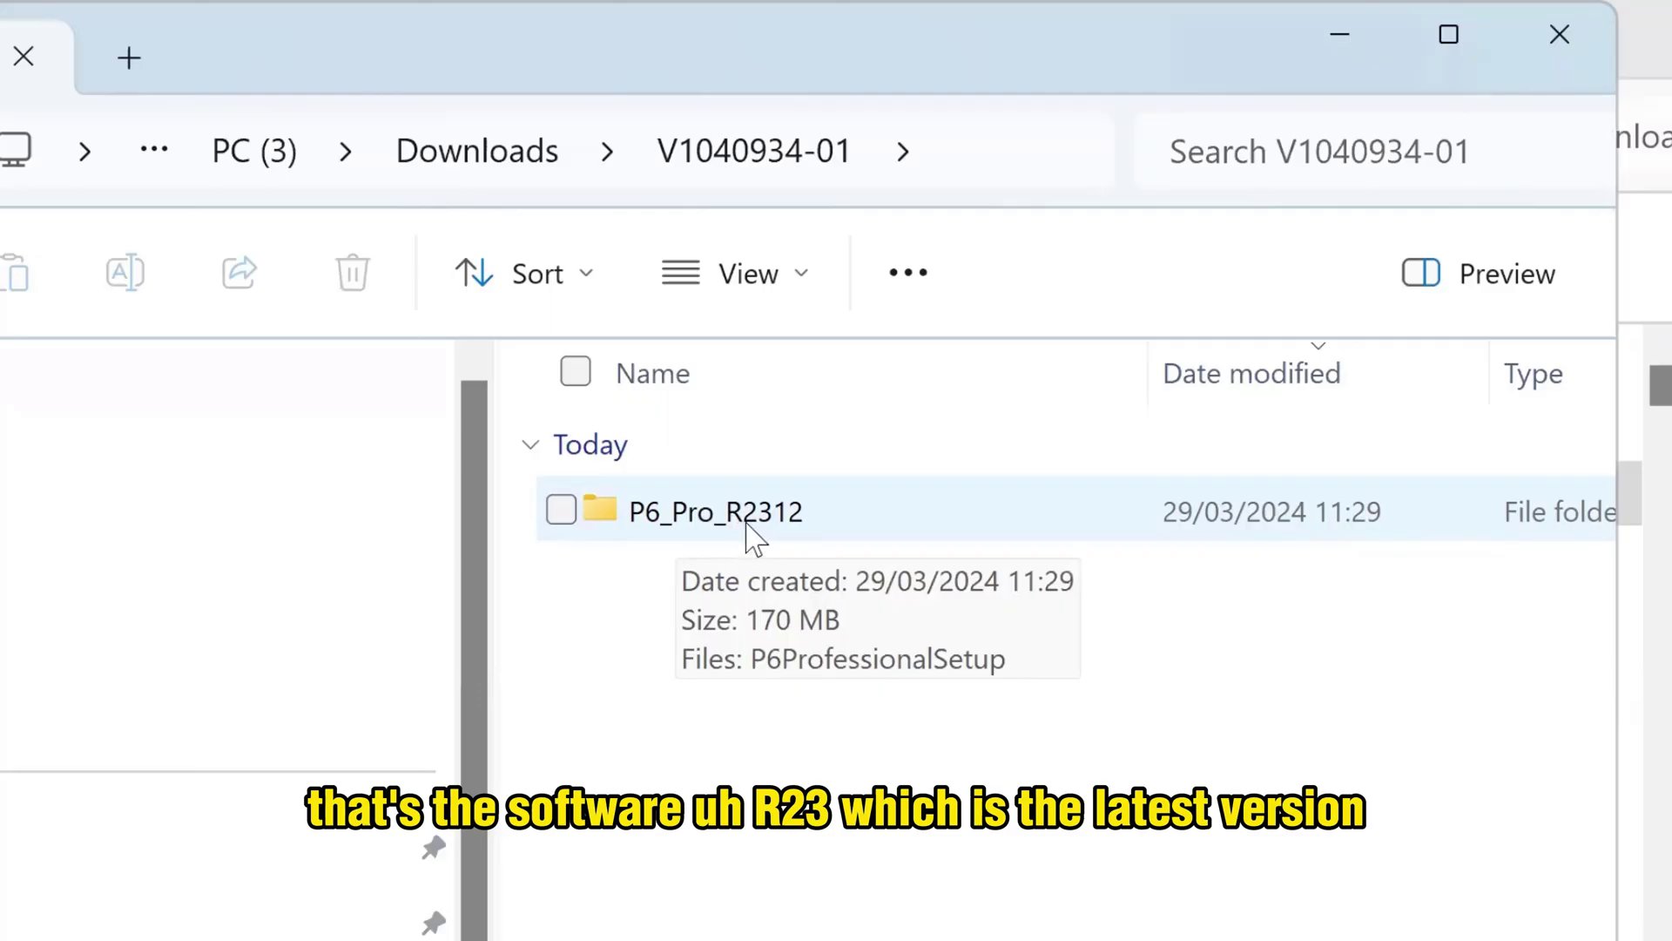
# - Inside P6_Pro_R2312, extract P6ProfessionalSetup.zip to its suggested folder
pyautogui.doubleClick(827, 521)
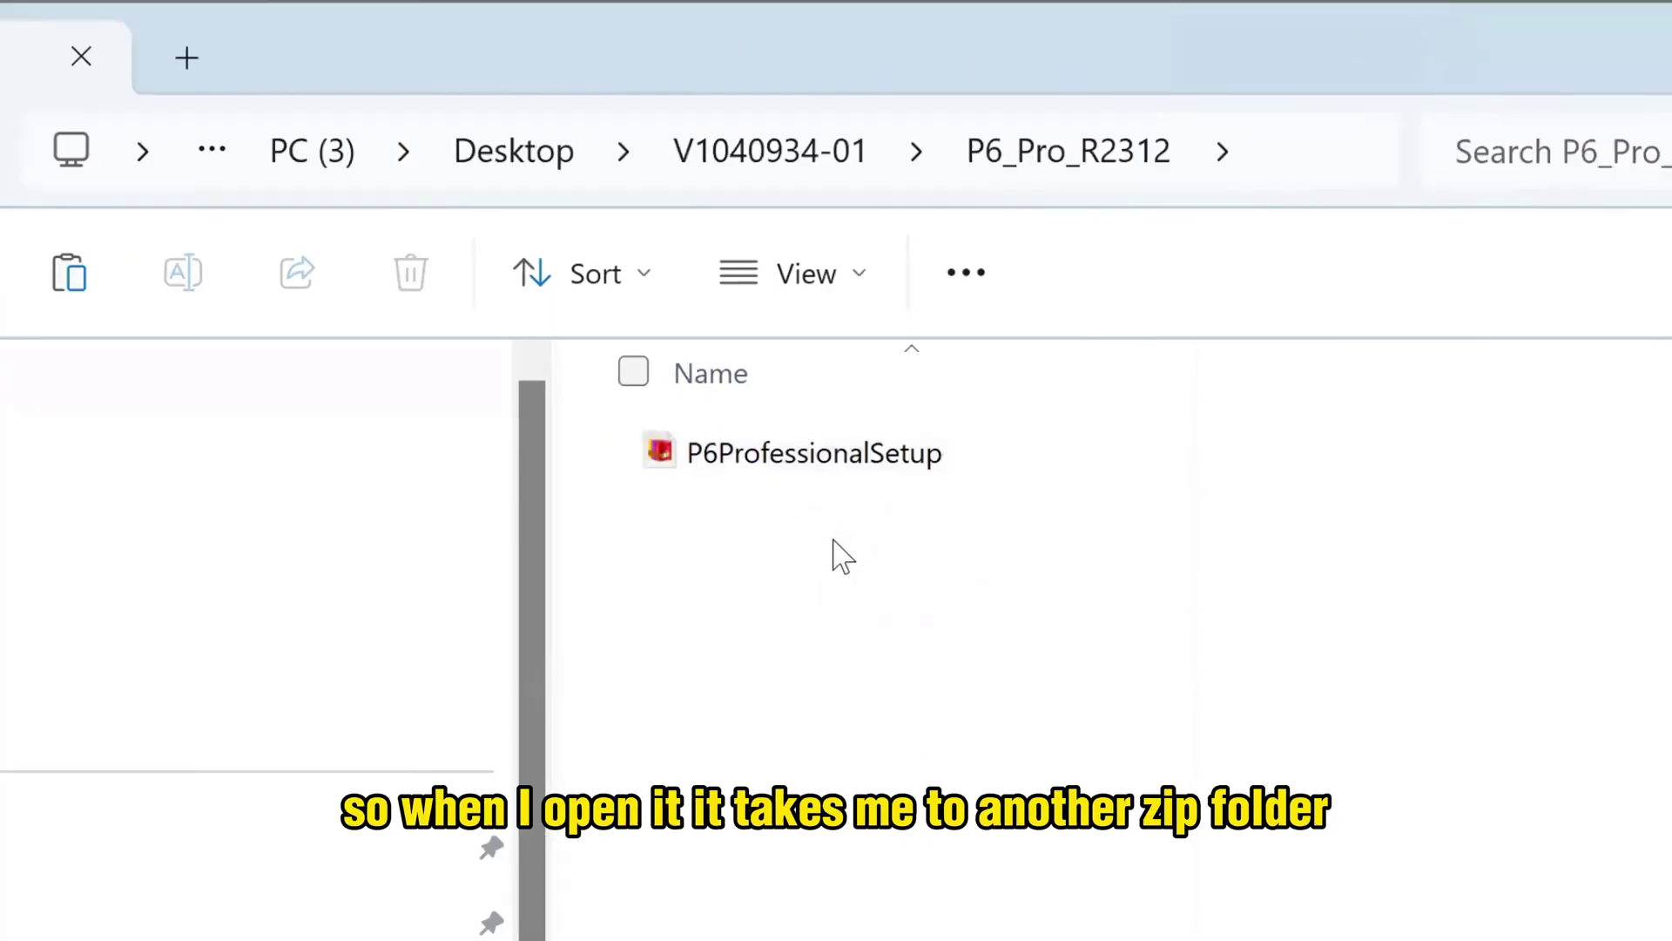
pyautogui.click(766, 457)
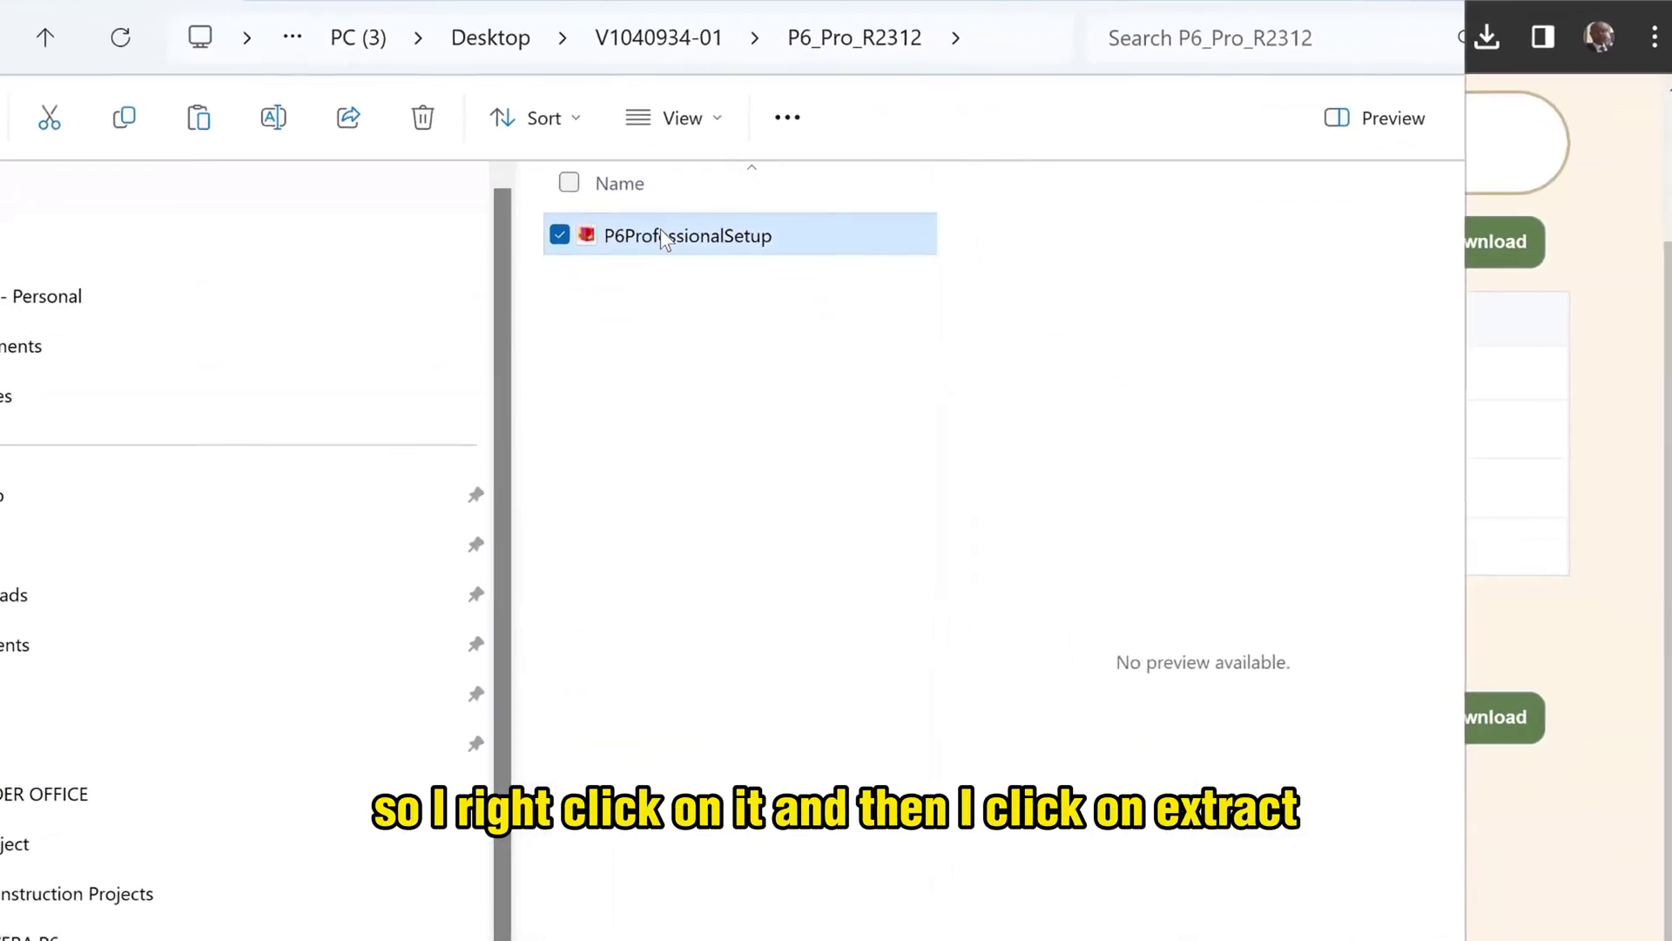
pyautogui.rightClick(662, 236)
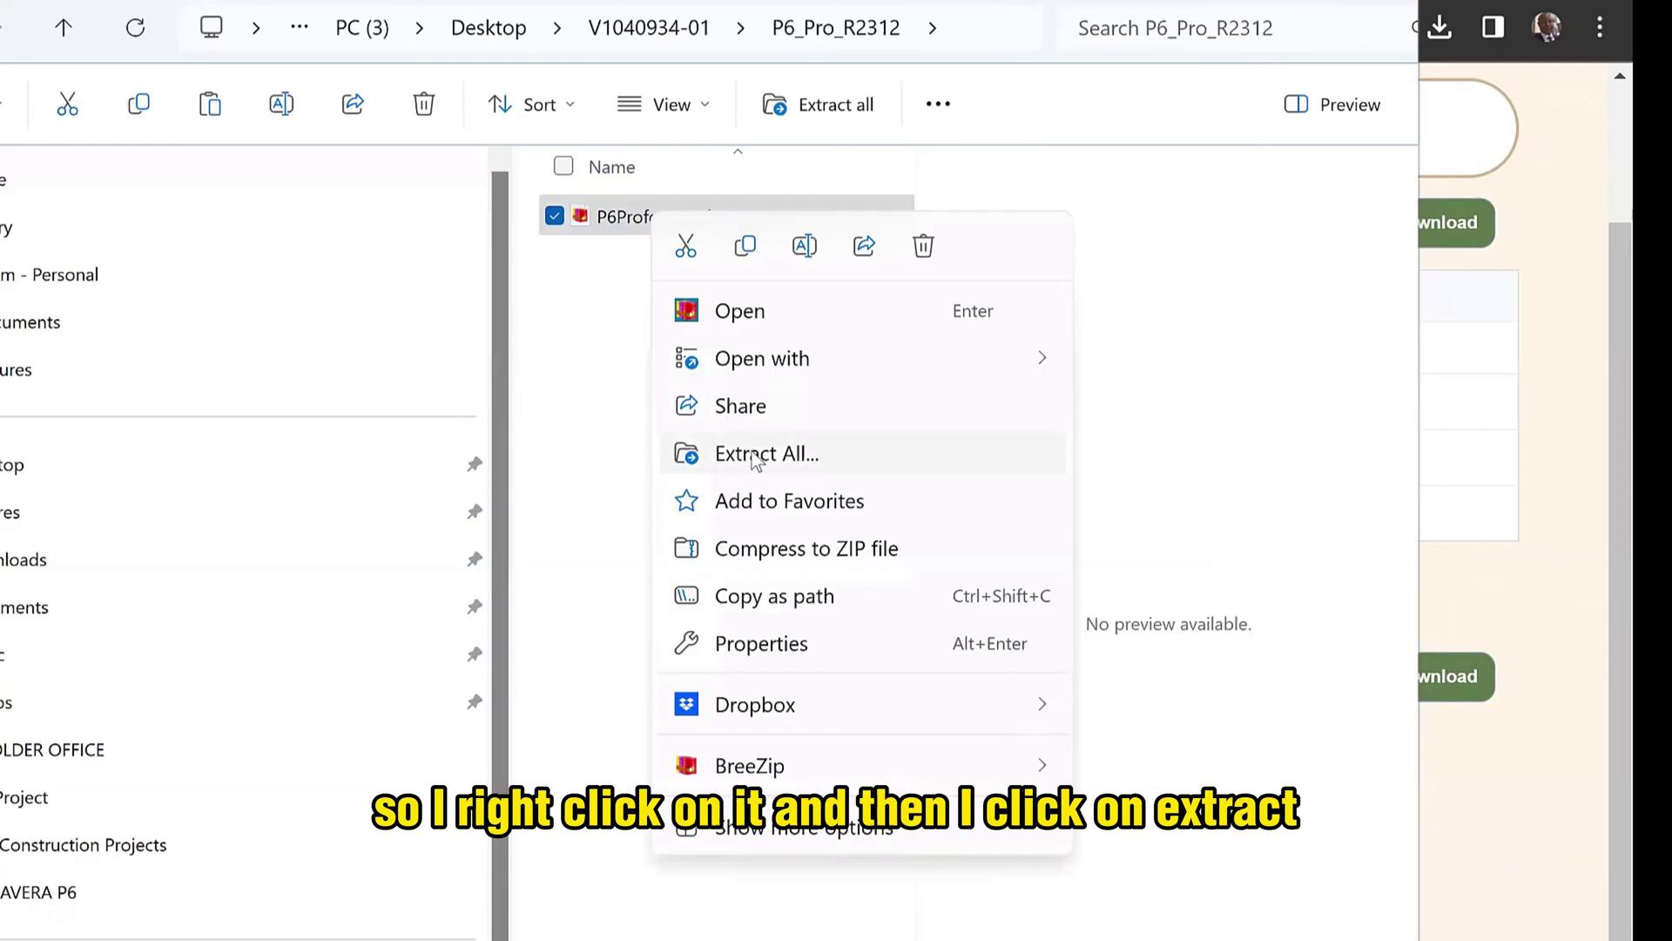
pyautogui.click(780, 492)
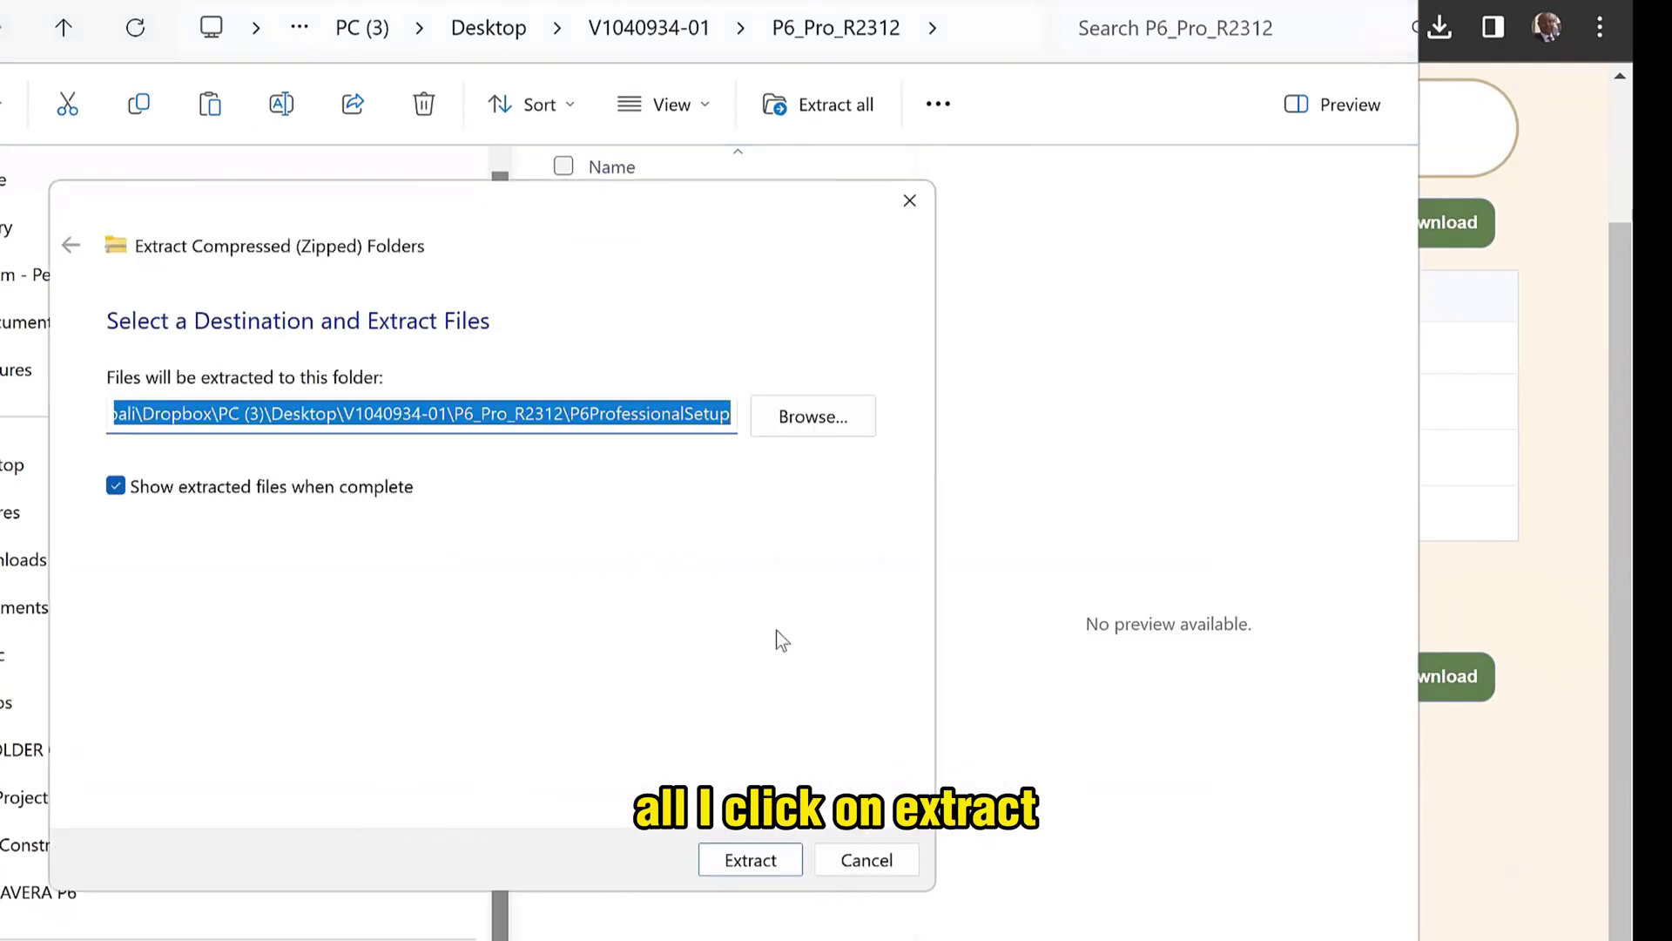
pyautogui.click(761, 863)
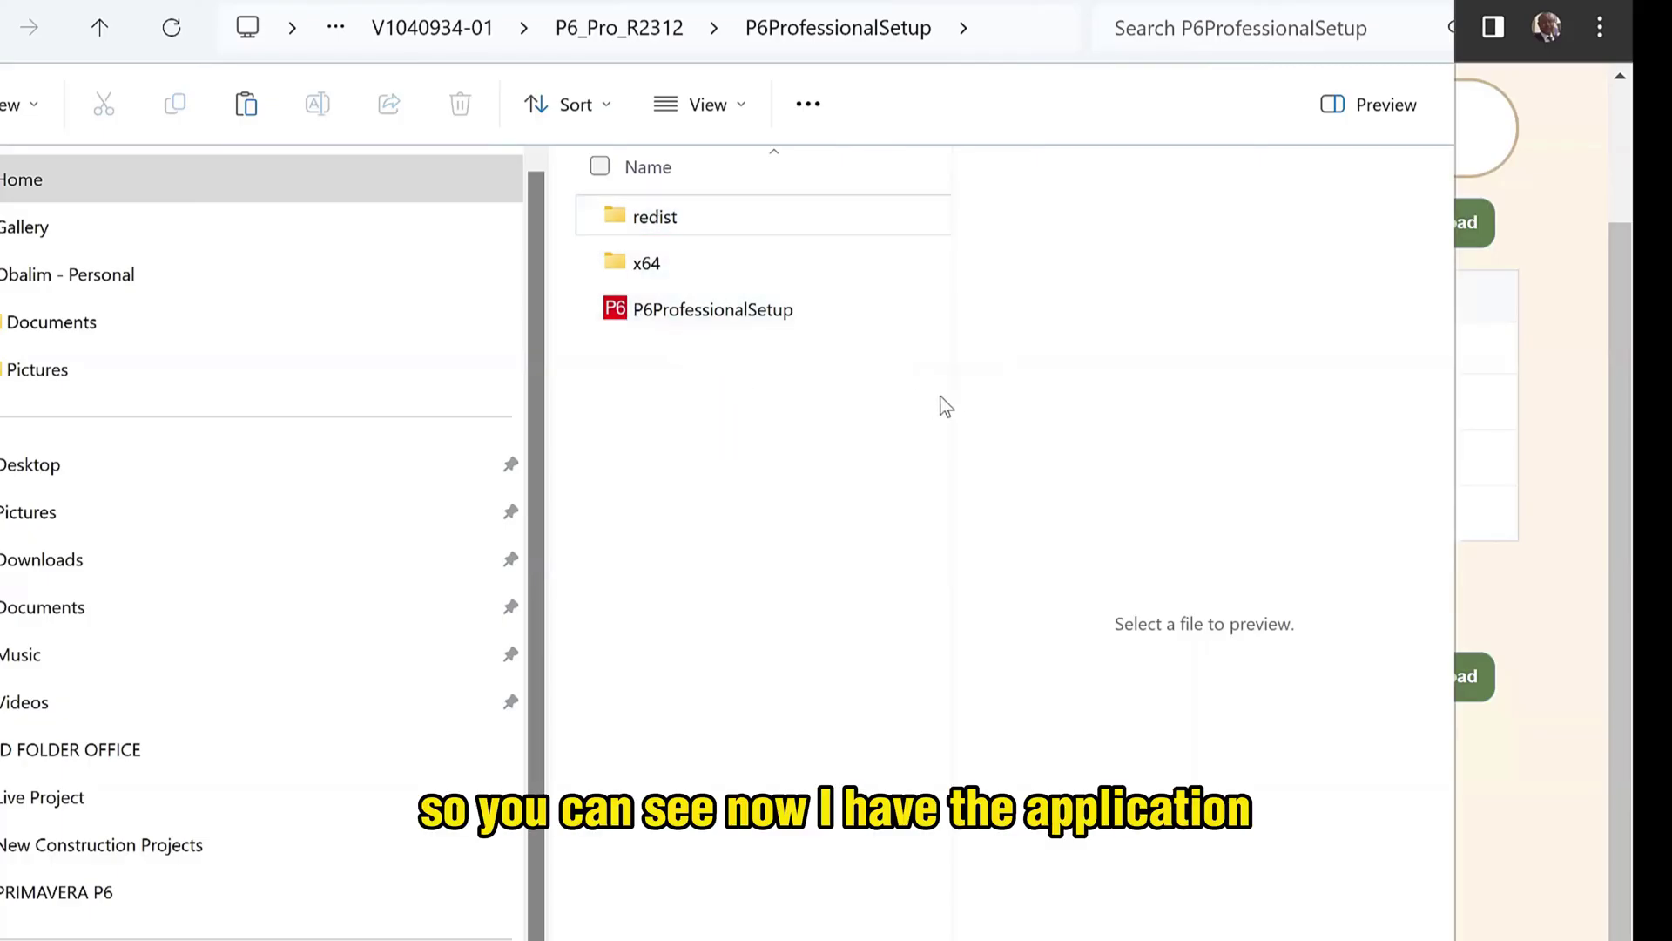
pyautogui.moveTo(951, 397)
pyautogui.mouseDown()
pyautogui.moveTo(1173, 436)
pyautogui.moveTo(928, 383)
pyautogui.mouseUp()
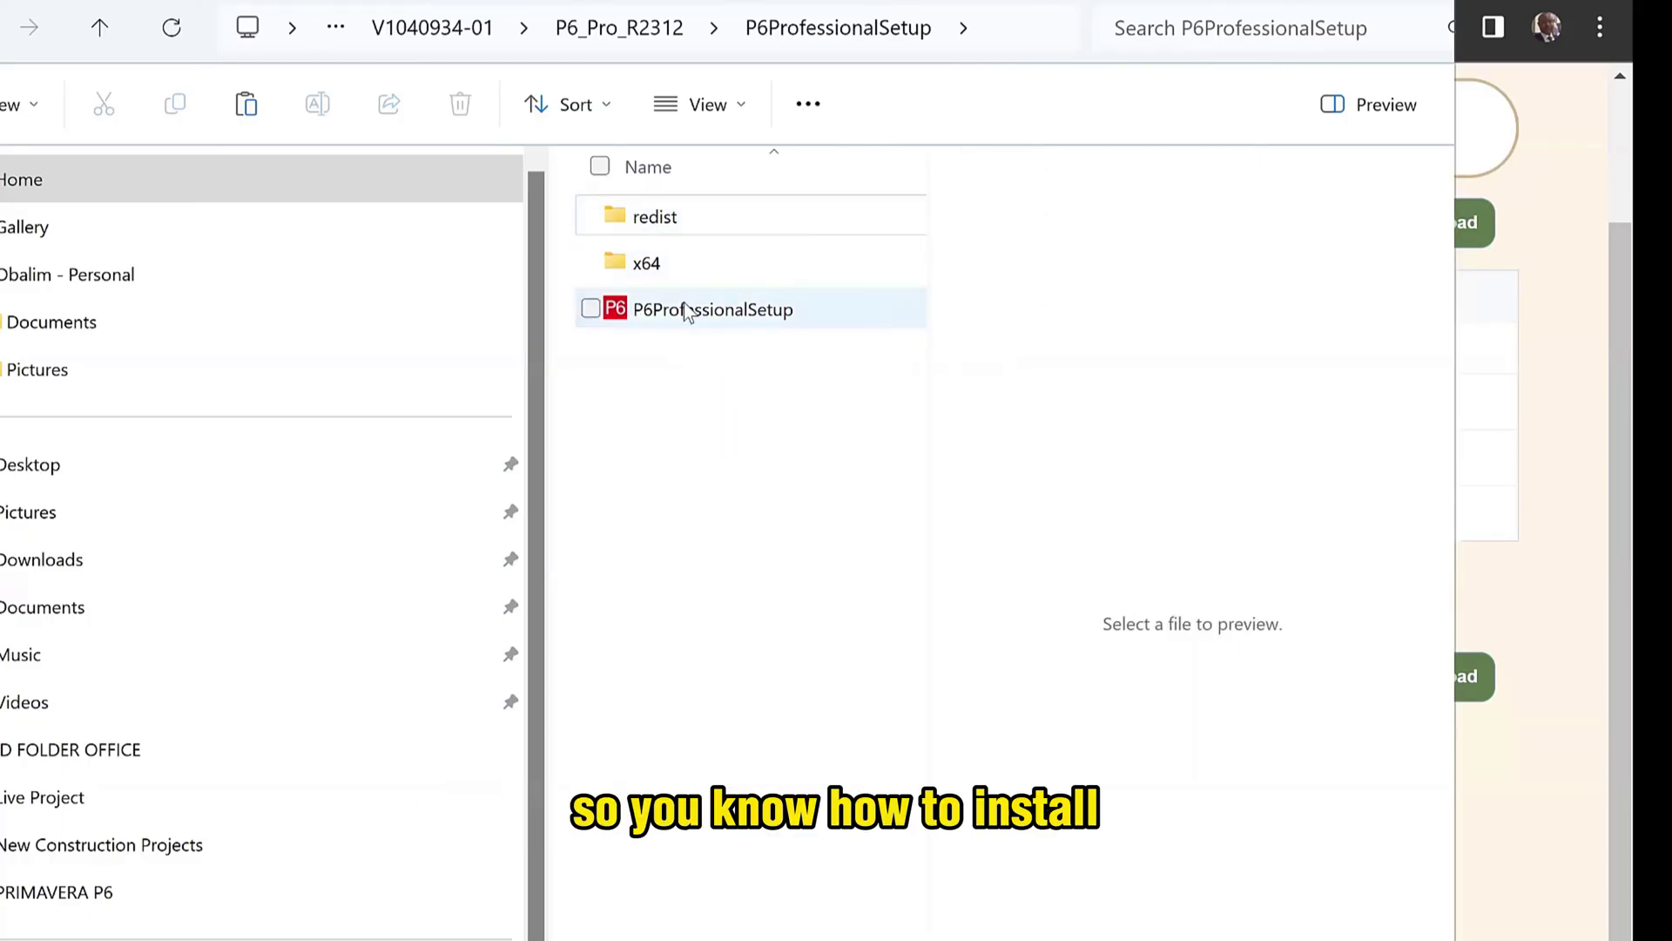
# - Run P6ProfessionalSetup with the Typical installation, then proceed to Database Configuration
pyautogui.doubleClick(730, 312)
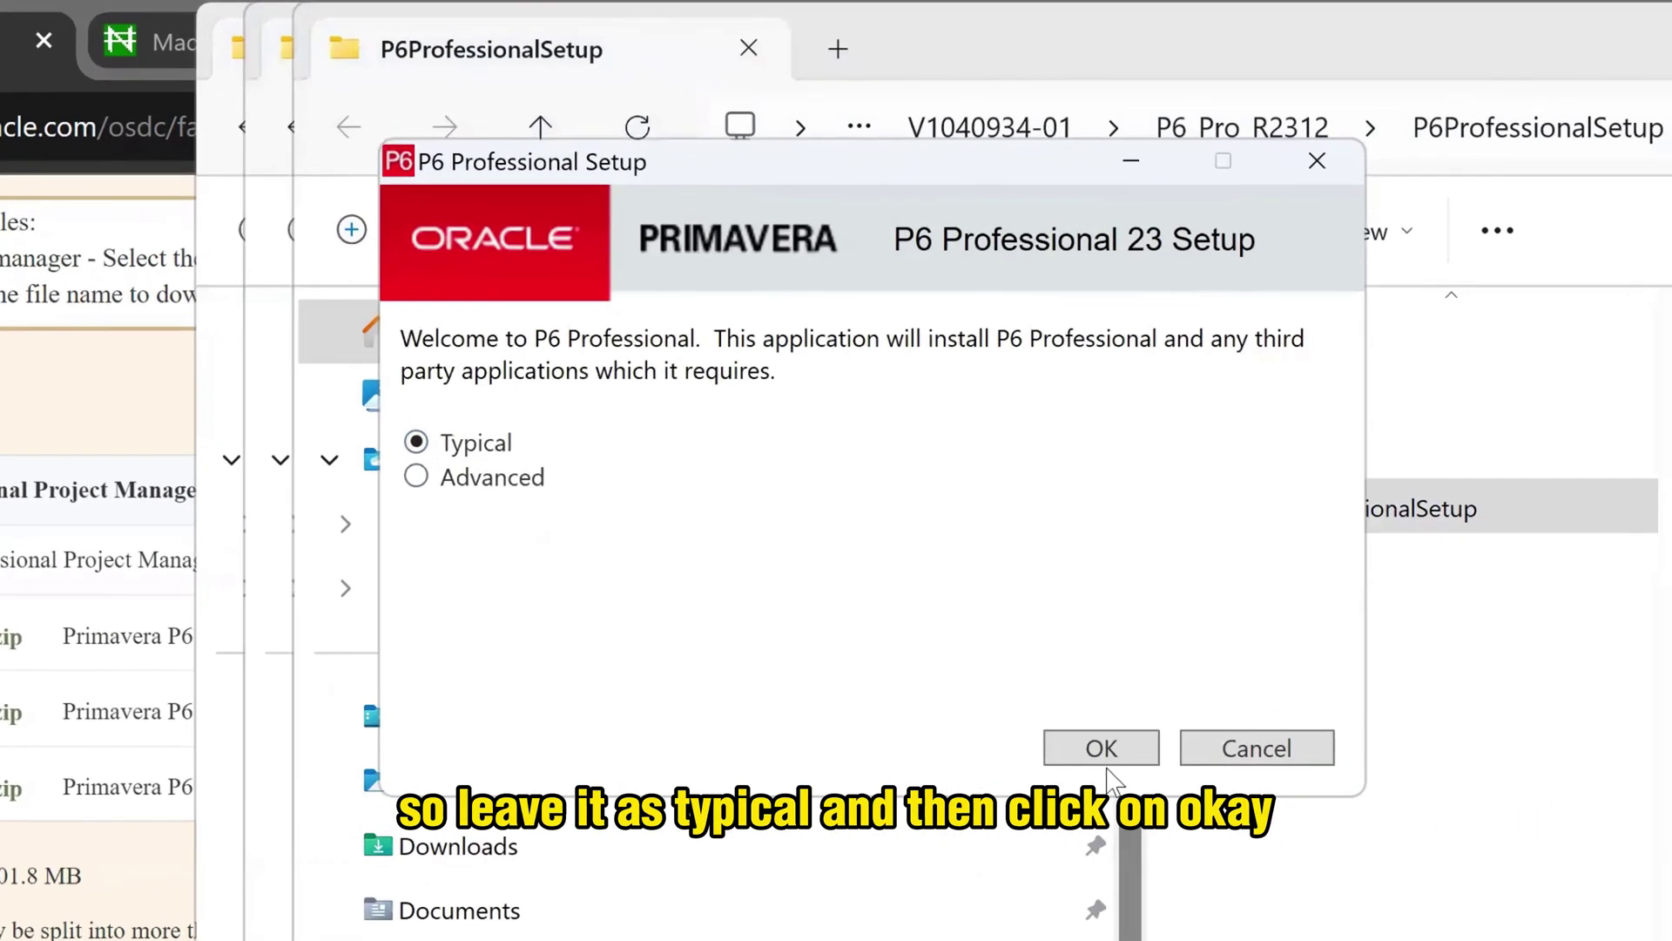
pyautogui.click(1101, 748)
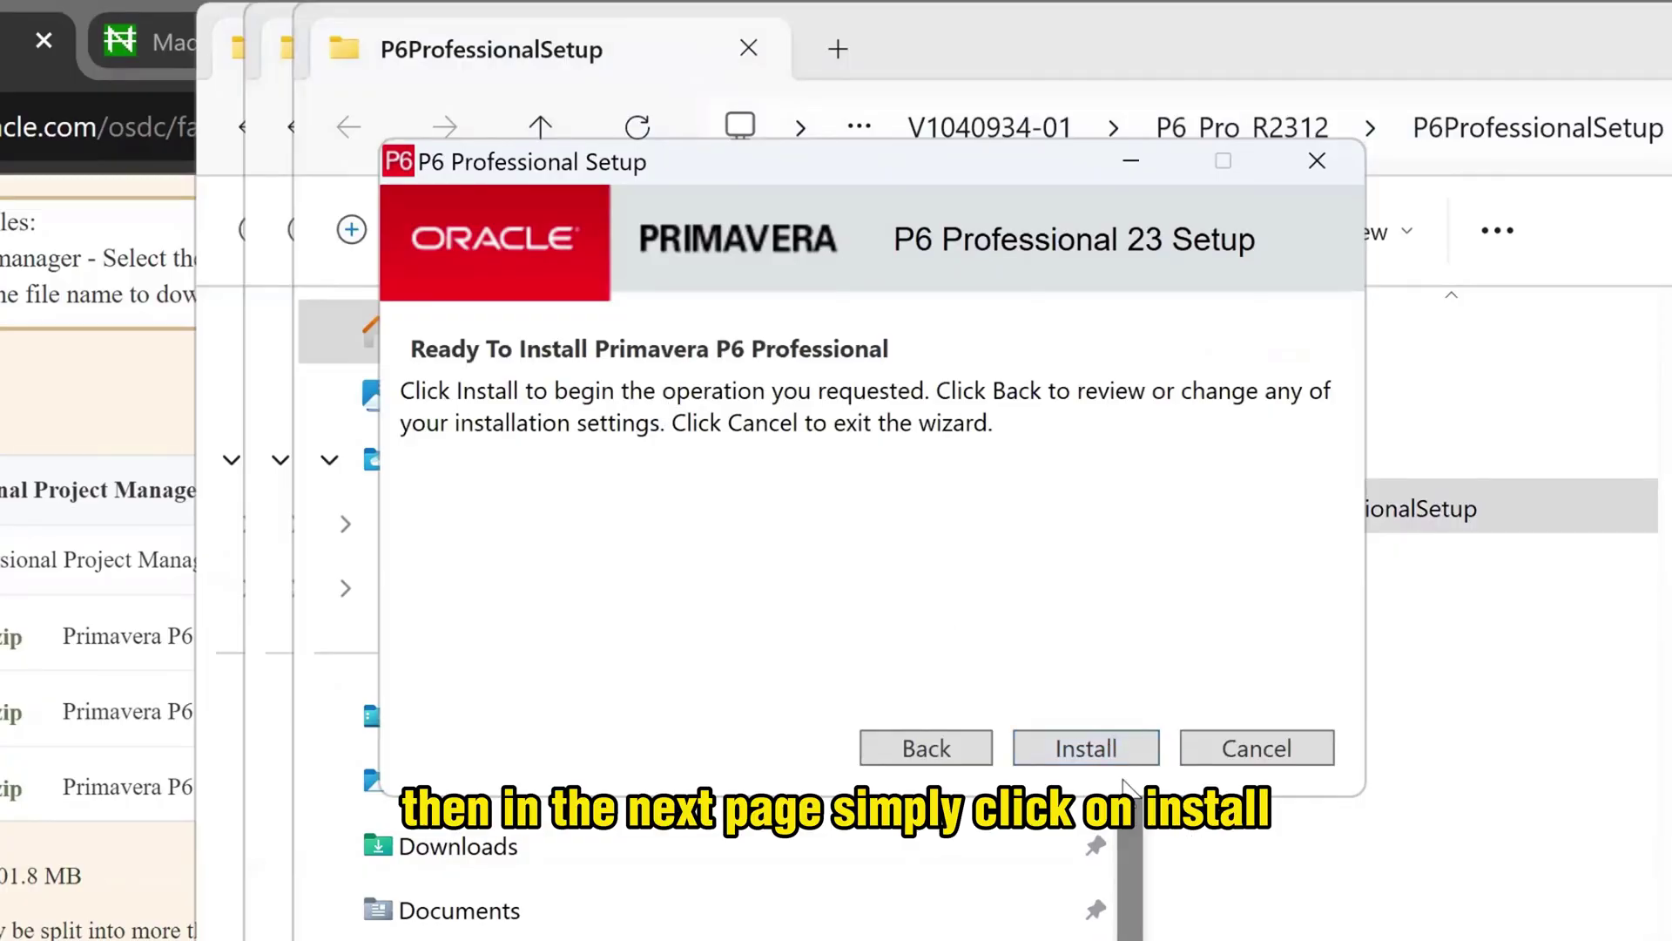
pyautogui.click(1104, 751)
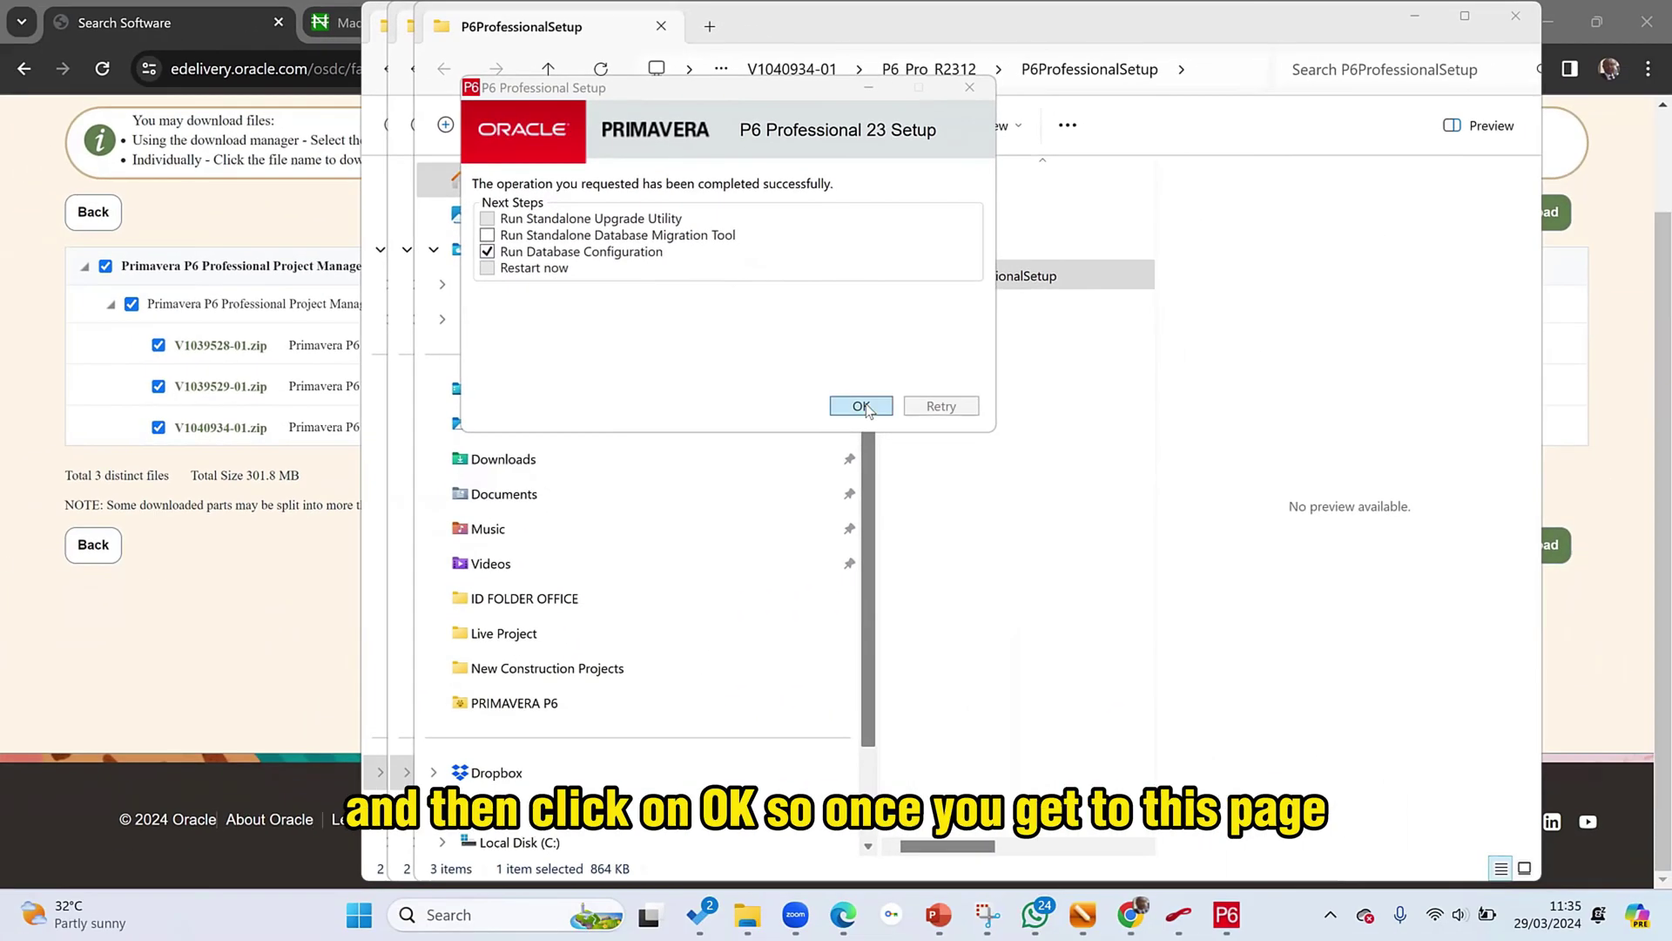
pyautogui.click(862, 406)
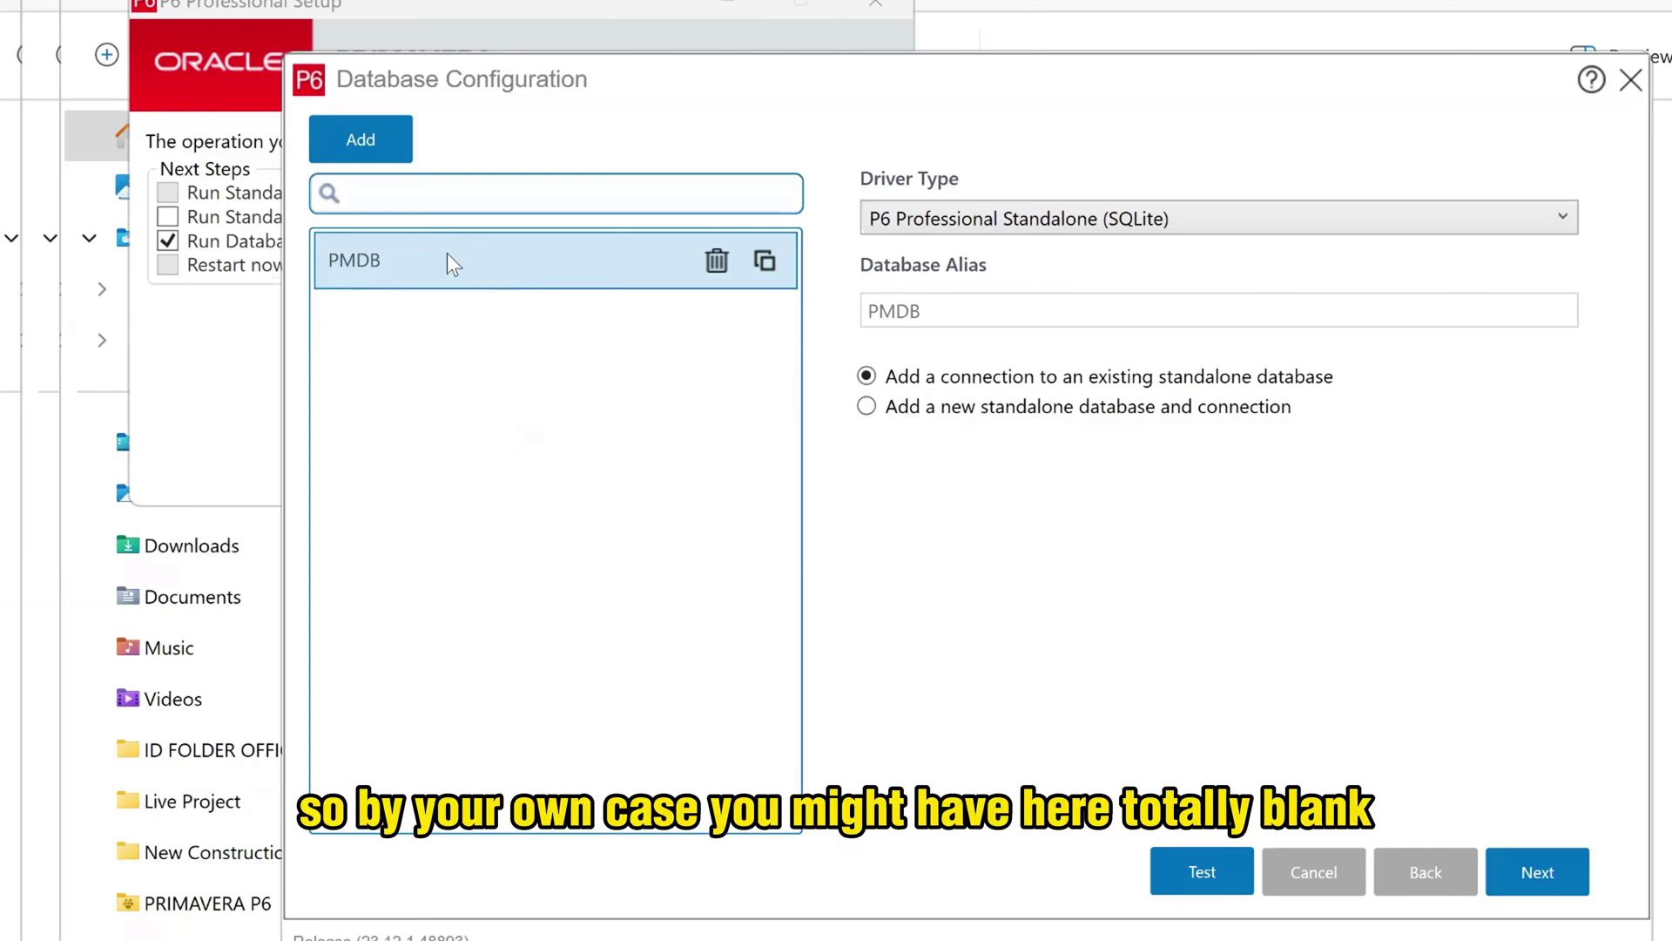
# - Delete the old PMDB entry and add a connection using the P6 Professional Standalone (SQLite) driver
pyautogui.click(717, 263)
pyautogui.click(773, 641)
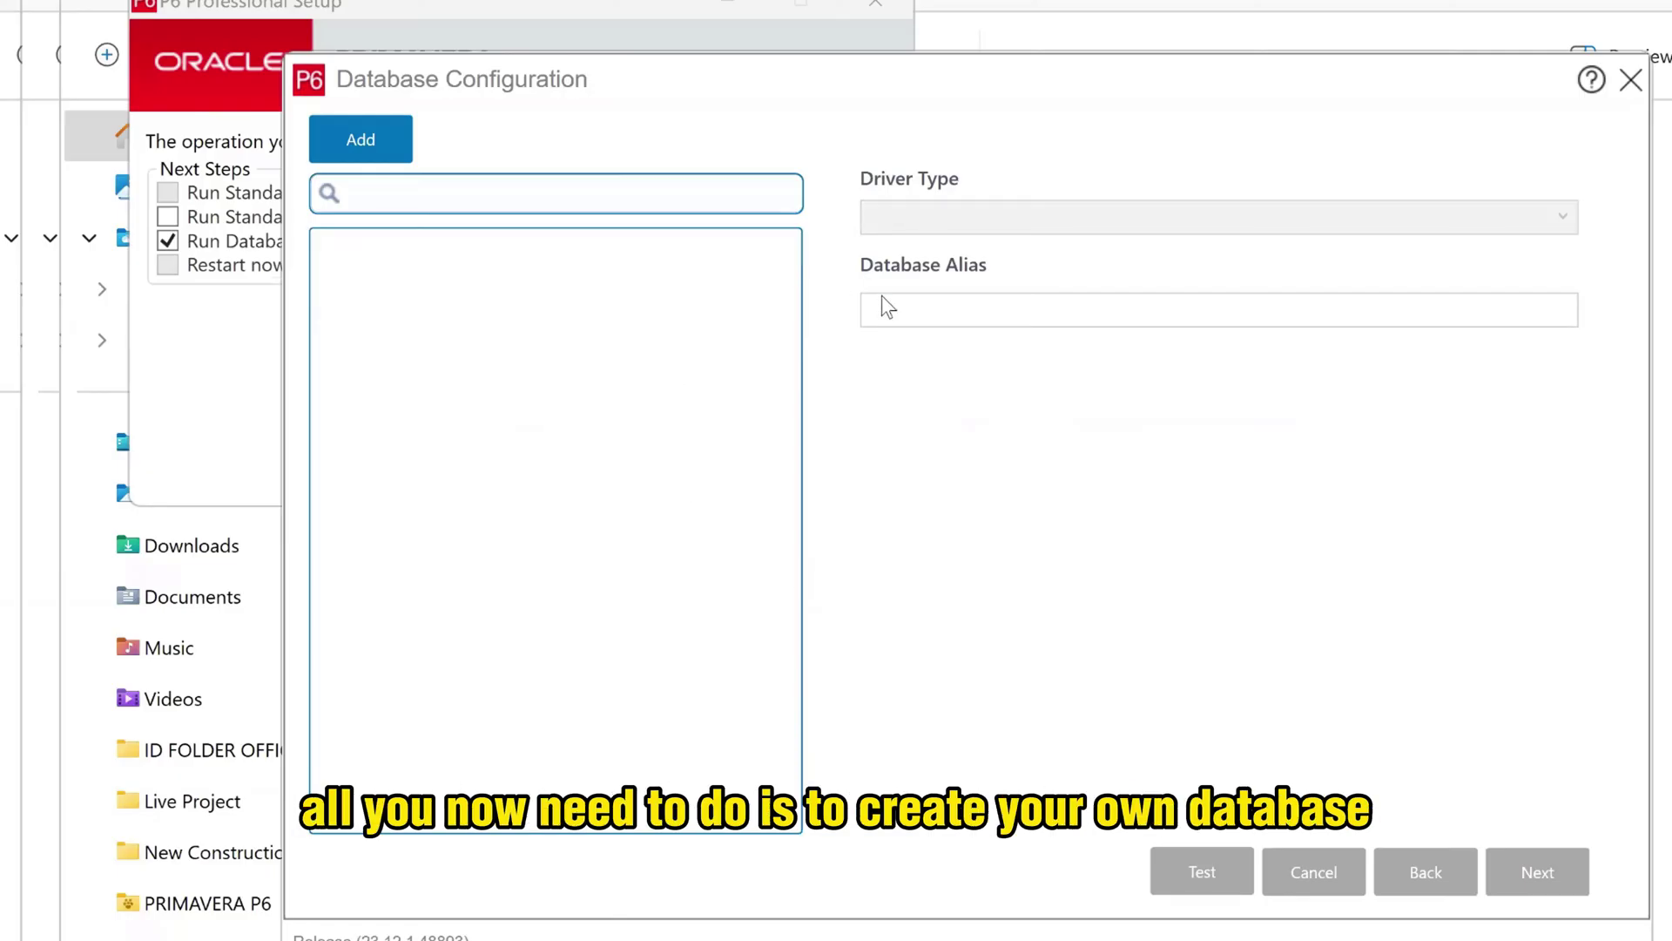
pyautogui.click(378, 149)
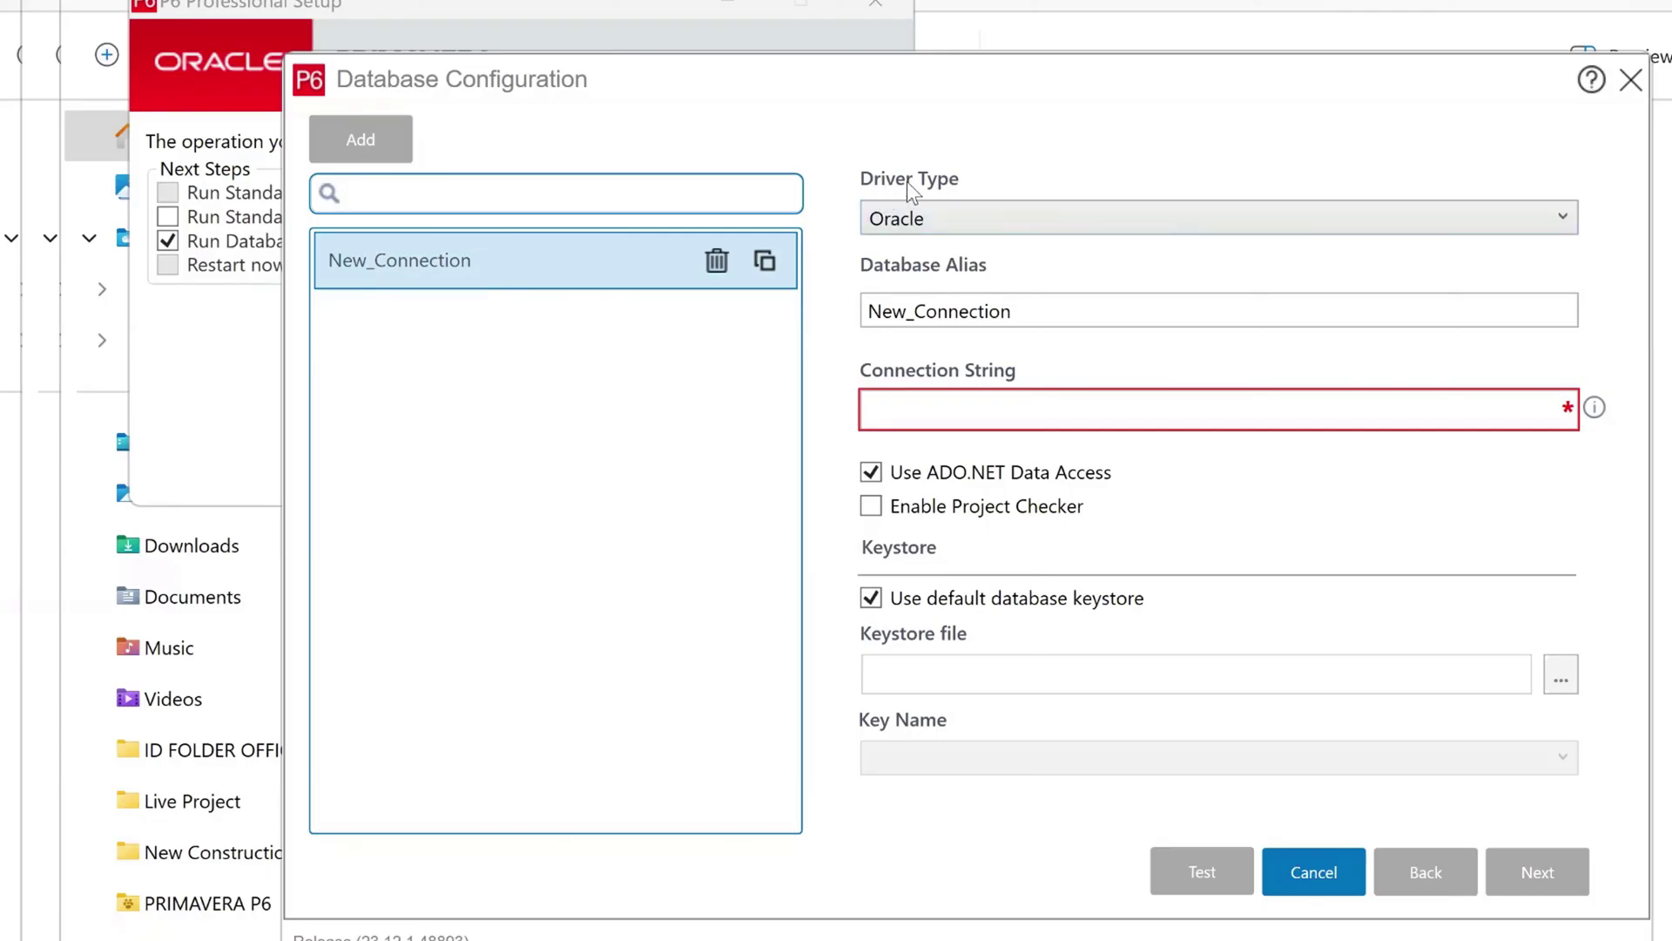
pyautogui.click(979, 222)
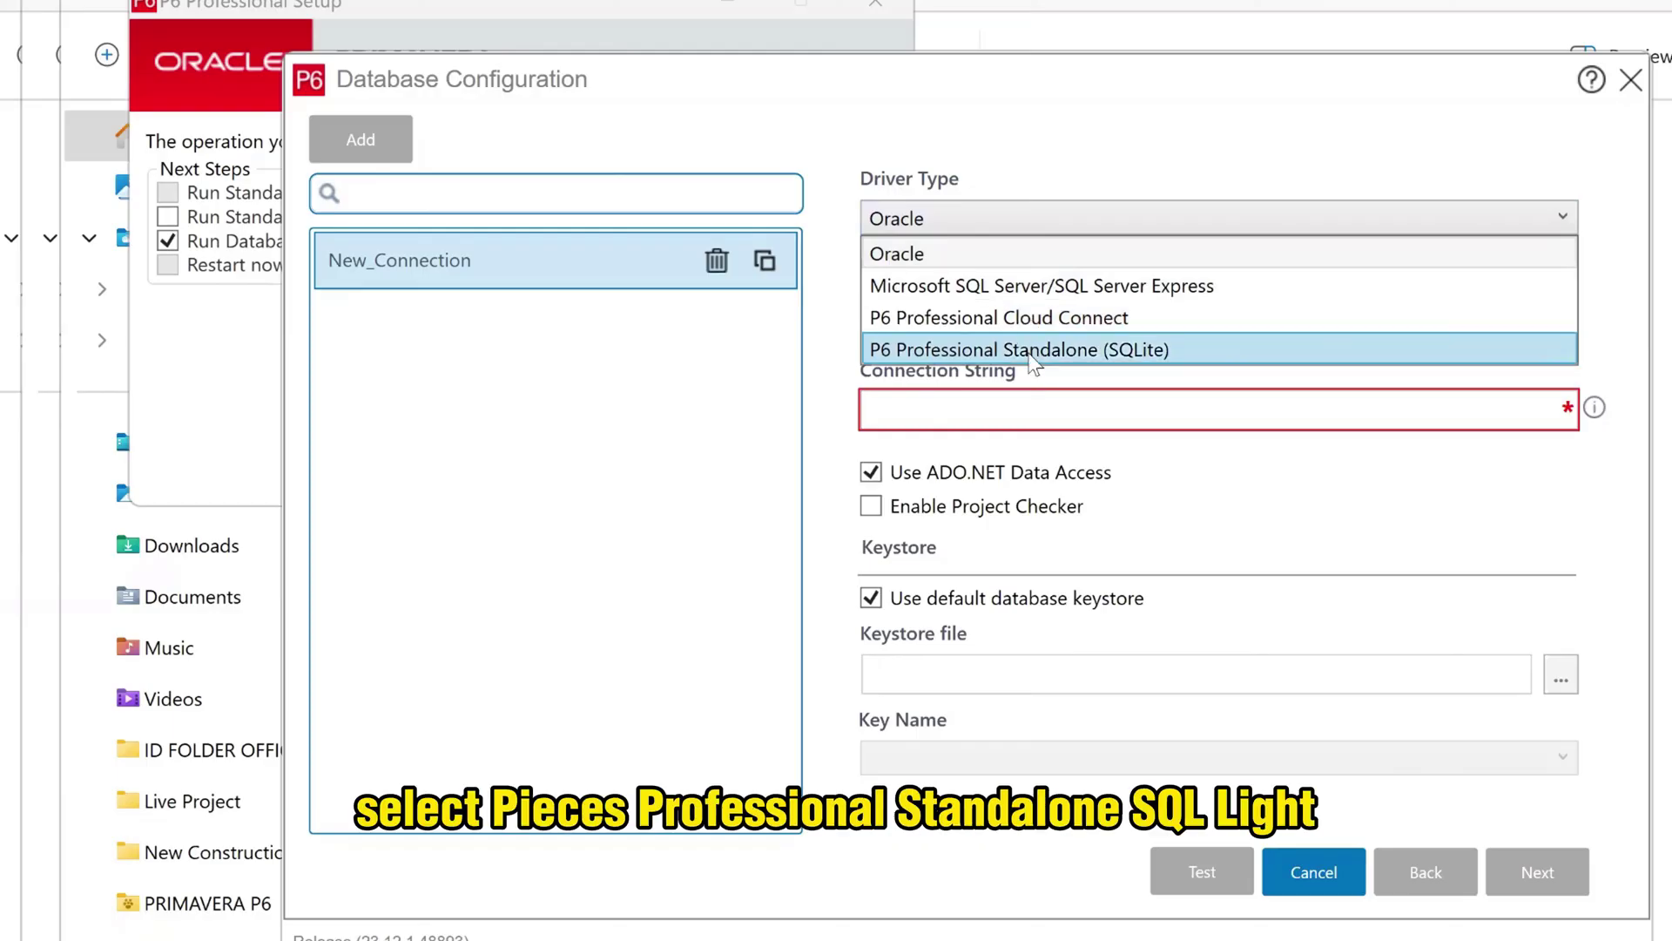
pyautogui.click(1186, 351)
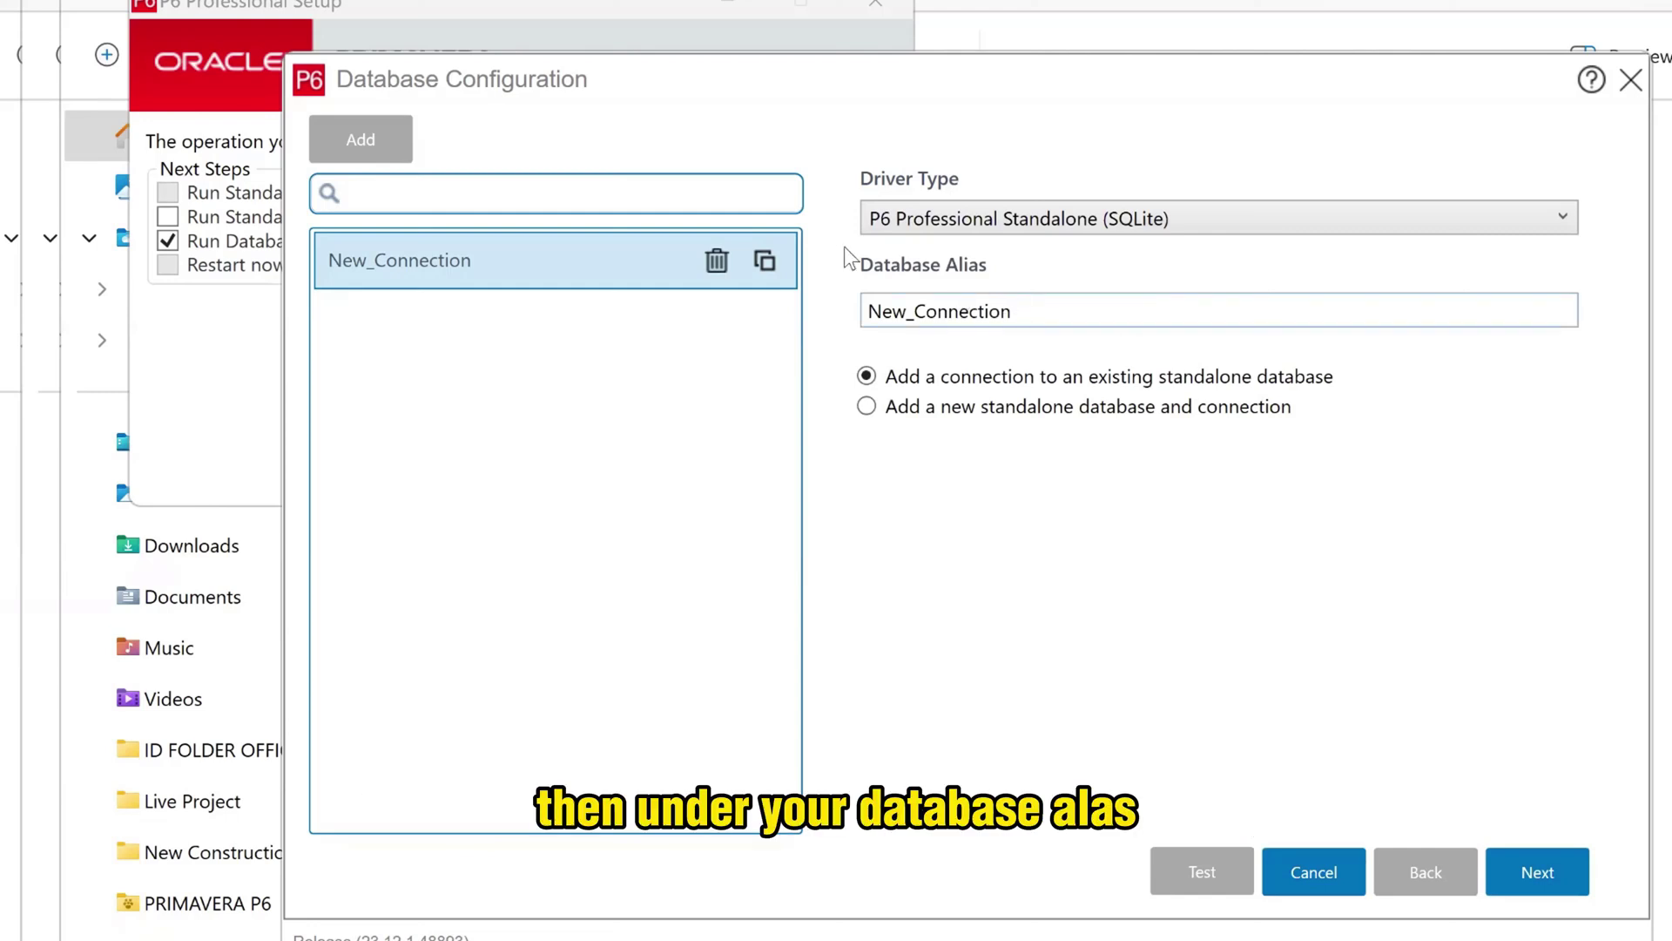
# - Set the alias to PMDB and choose 'Add a new standalone database and connection'
pyautogui.doubleClick(1045, 314)
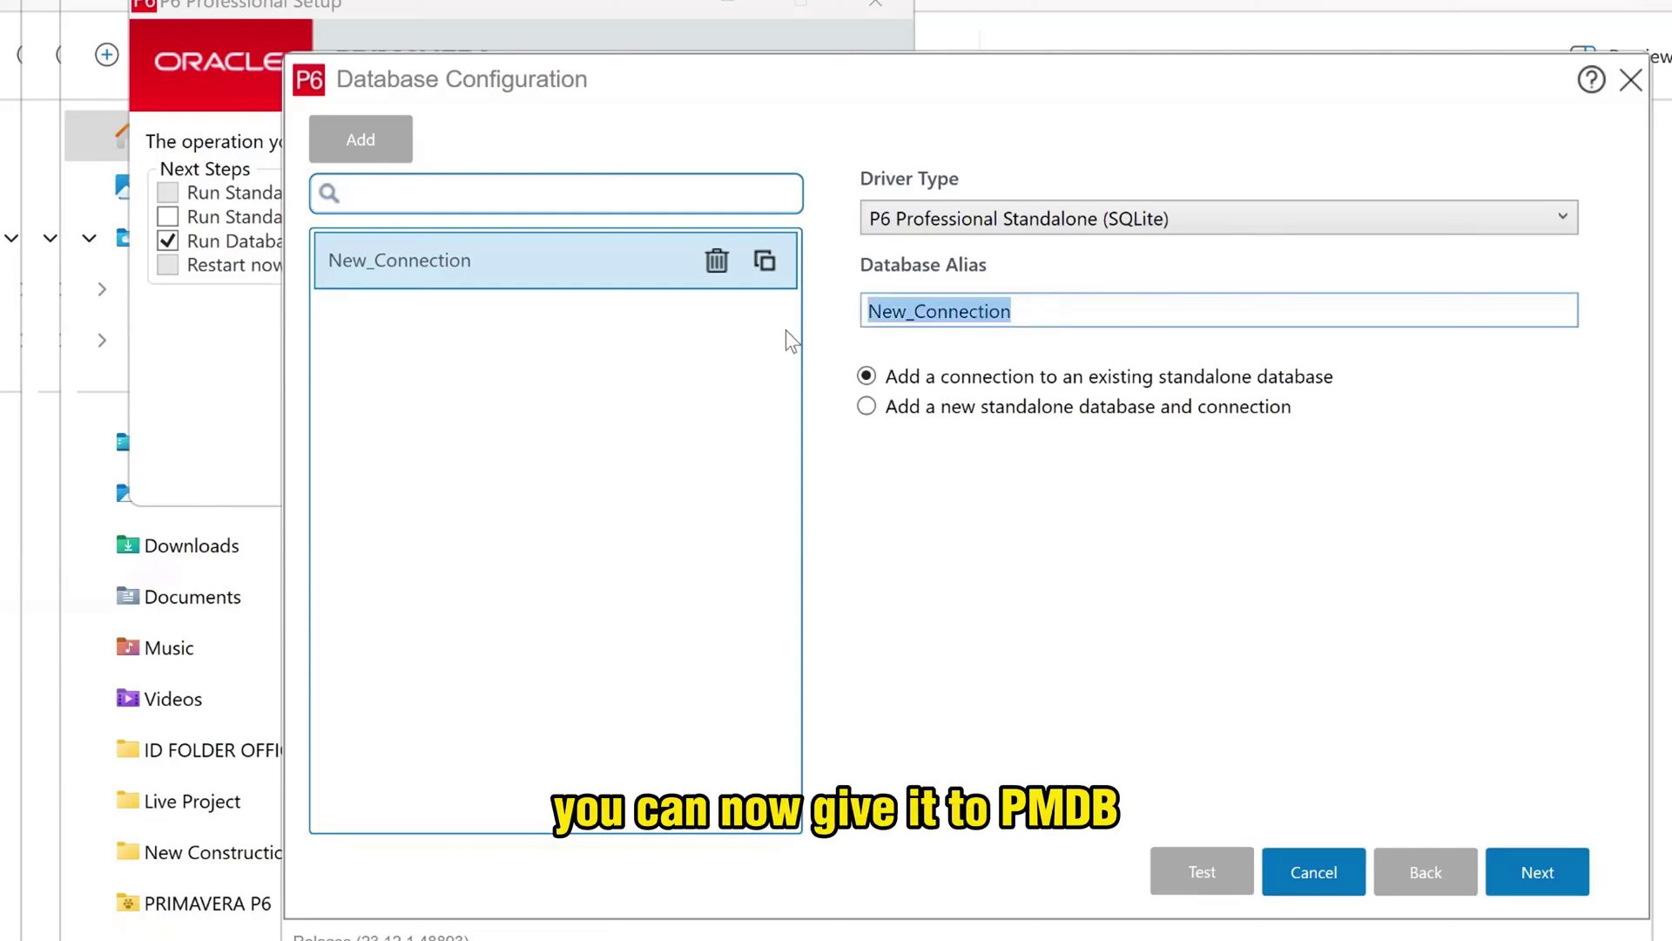
pyautogui.write('PM')
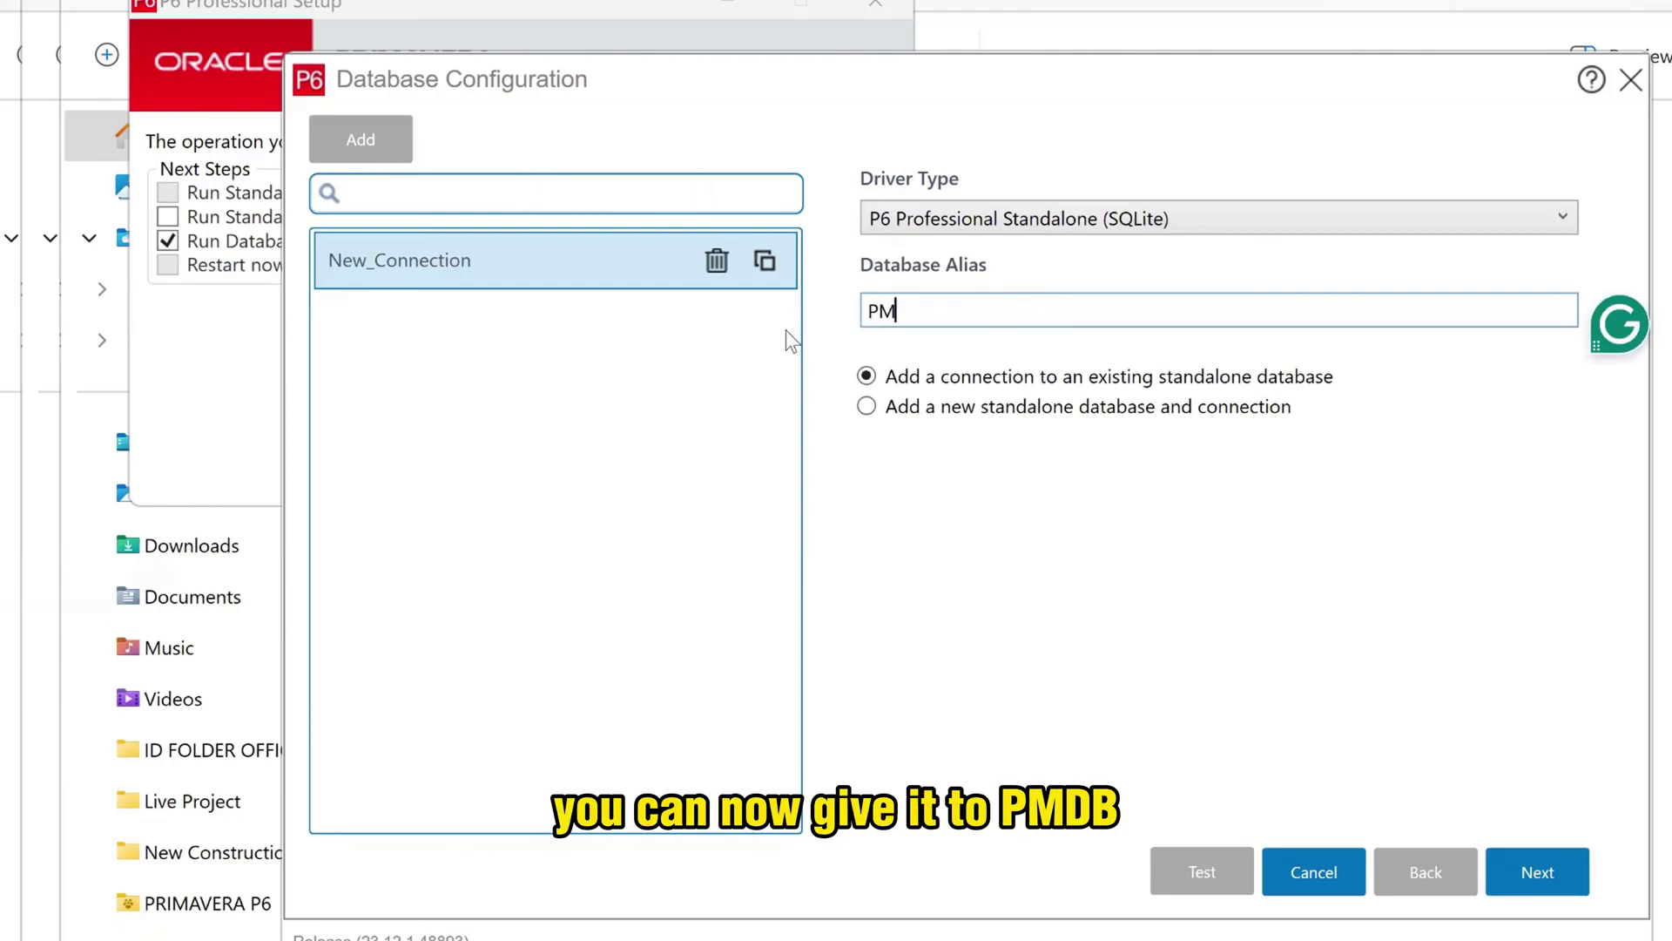
pyautogui.write('DB')
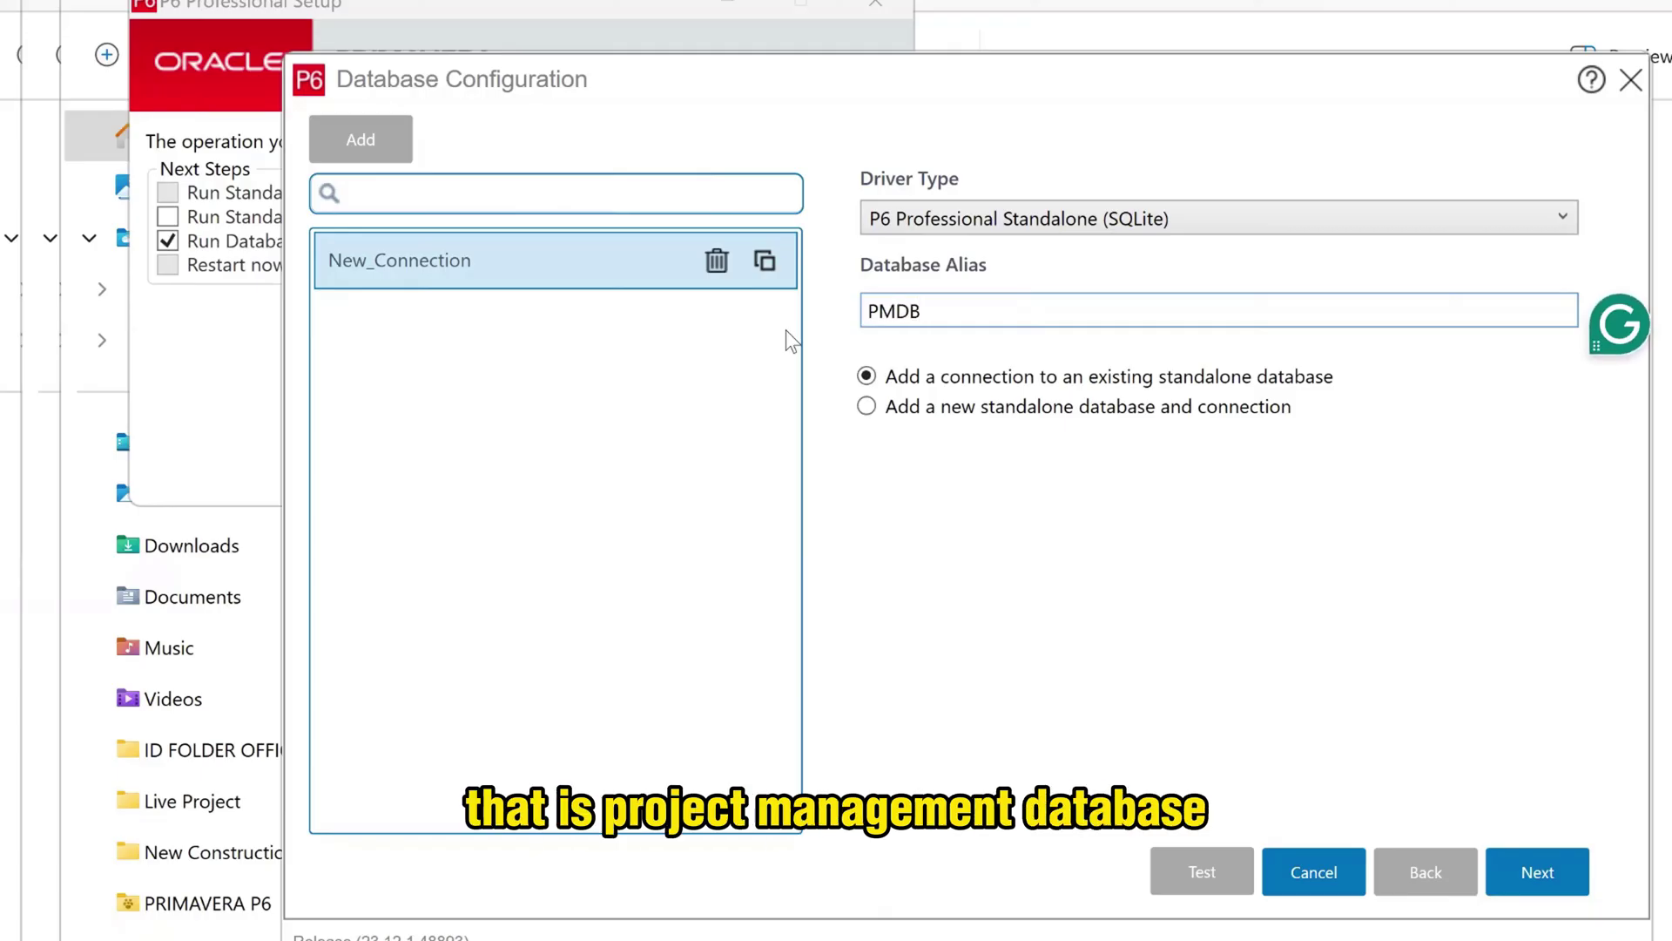
pyautogui.click(866, 407)
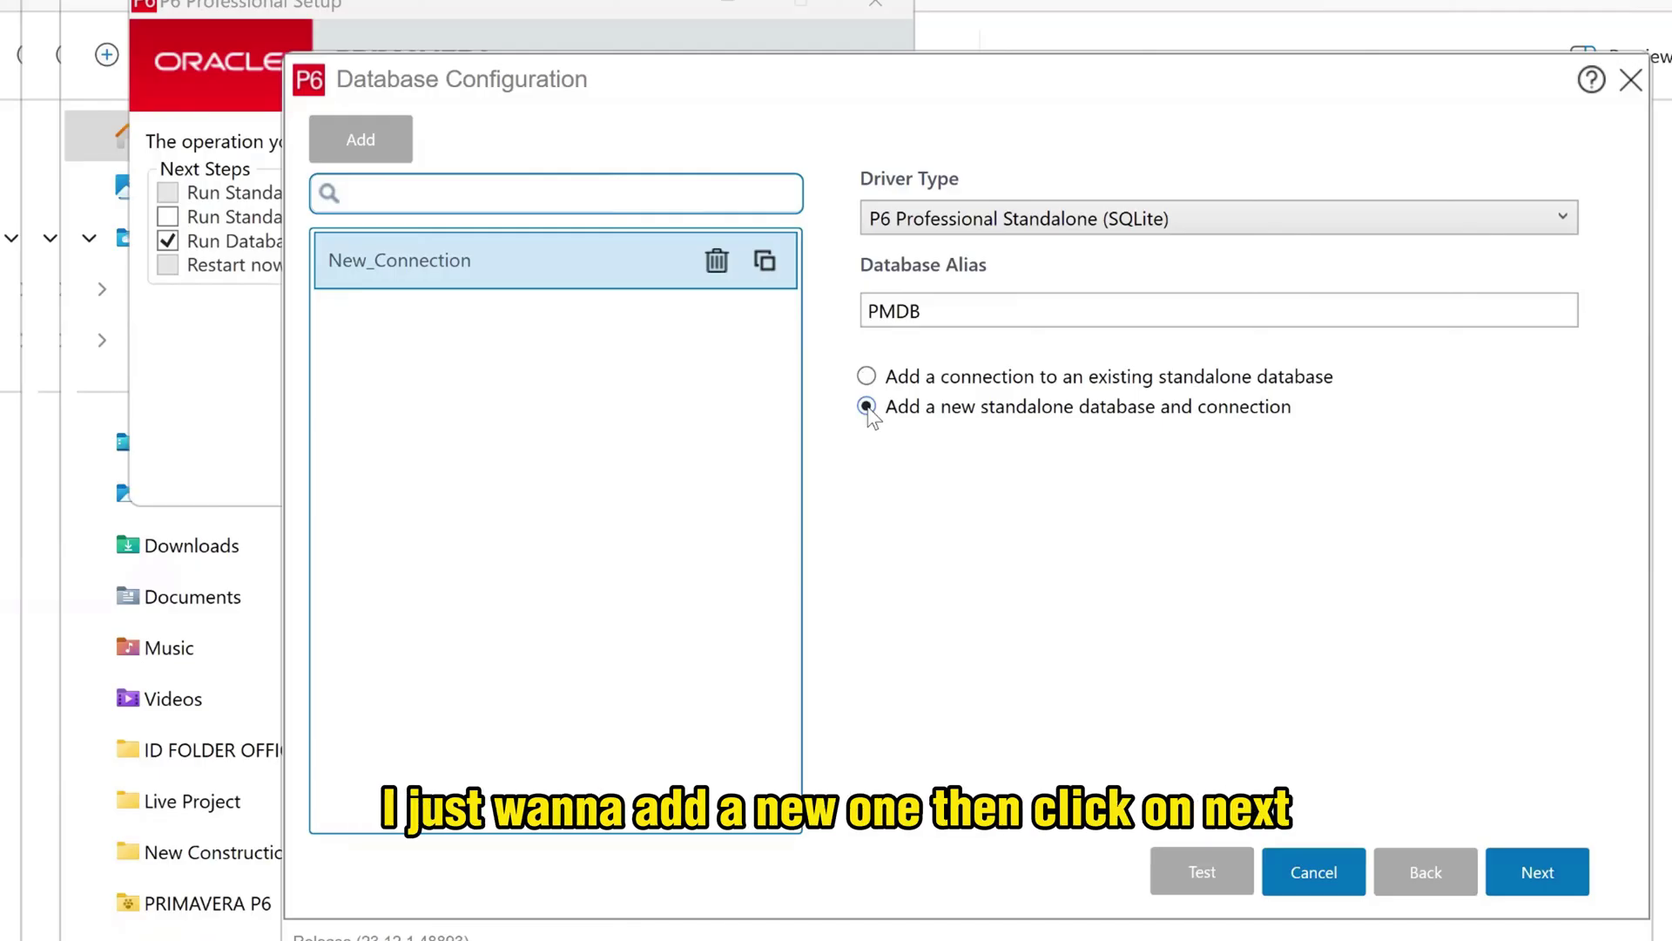
# - Set the admin user's new password in both password fields using the copied login name, then continue
pyautogui.click(1535, 872)
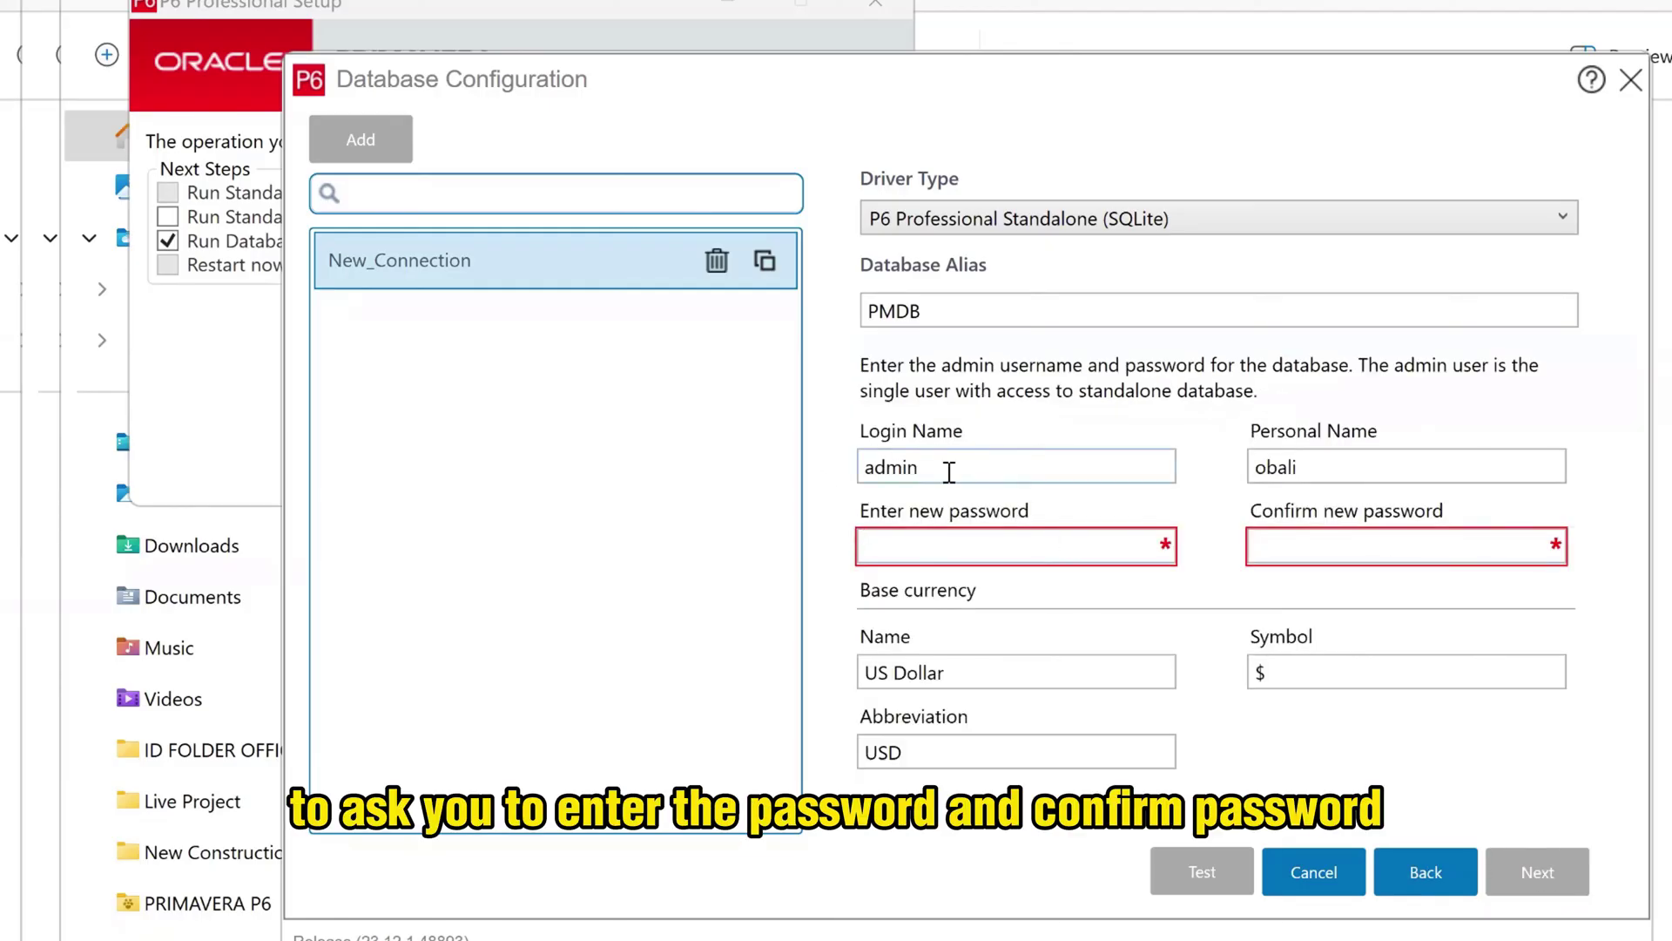
pyautogui.moveTo(949, 467); pyautogui.dragTo(678, 496)
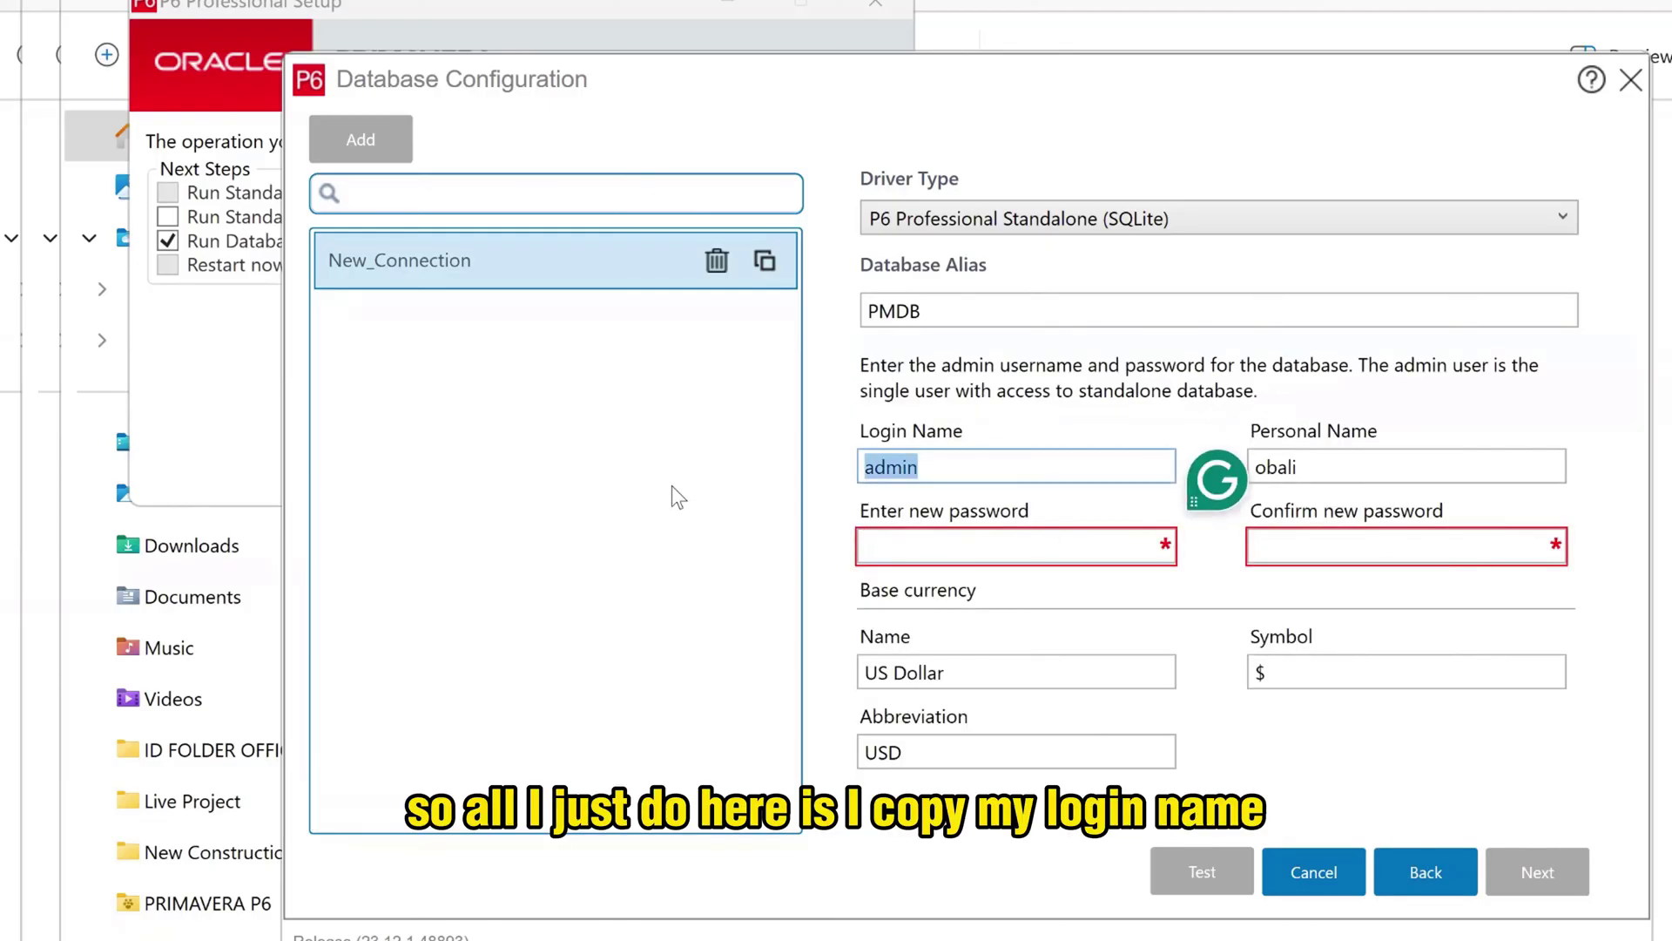
pyautogui.rightClick(906, 468)
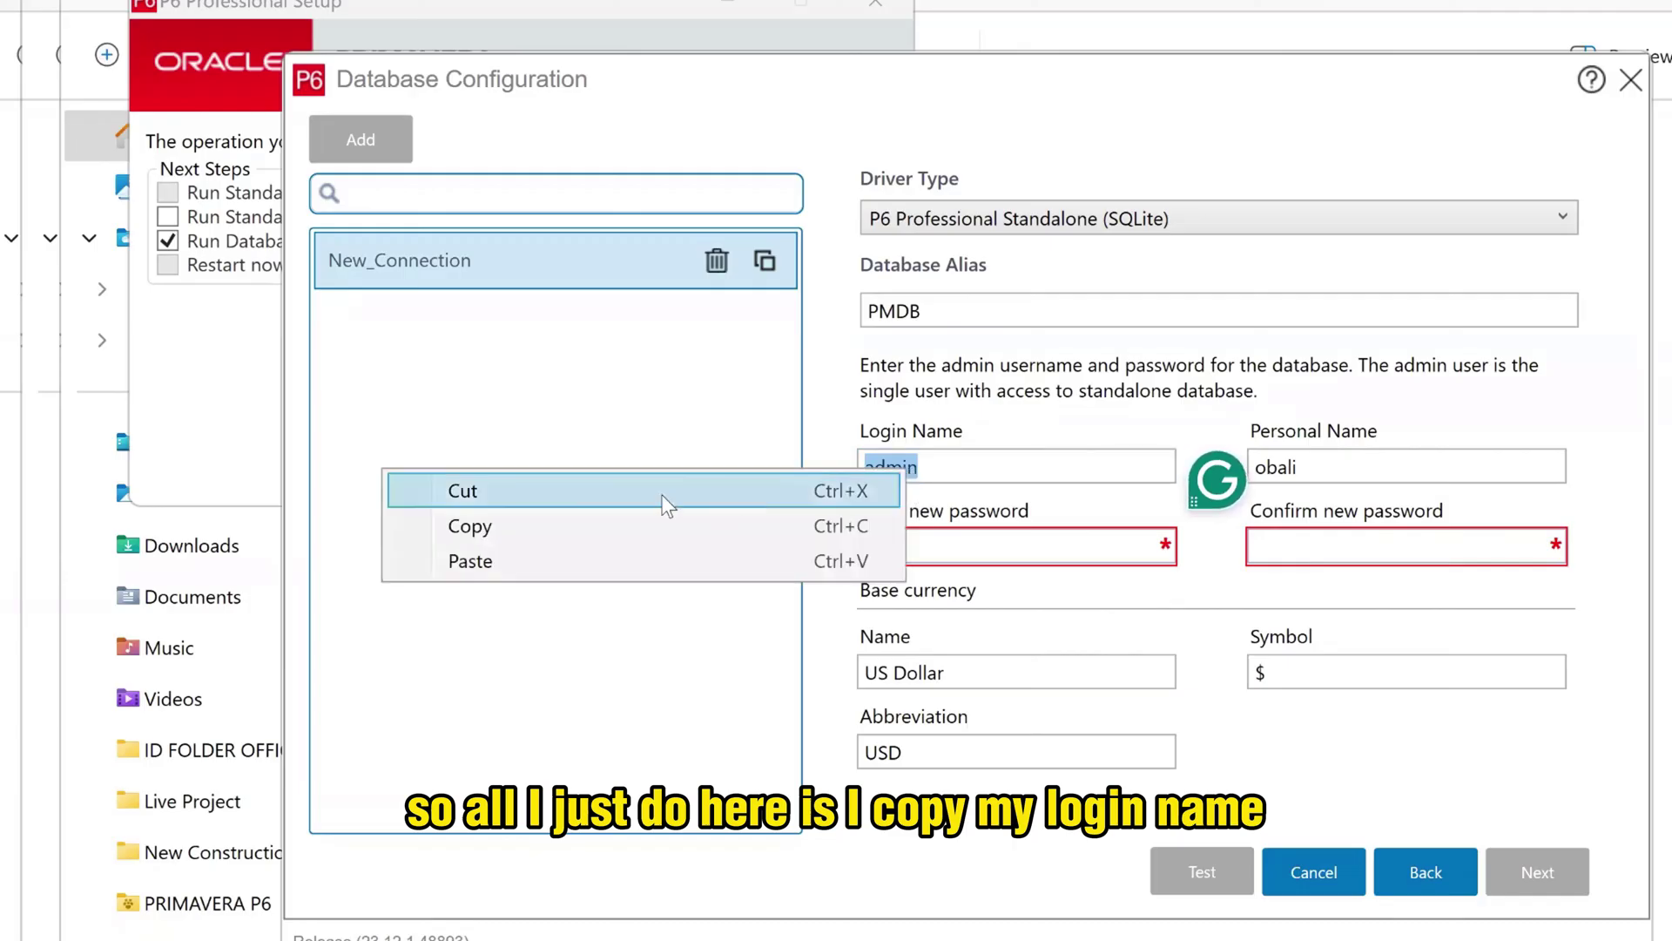
pyautogui.click(629, 528)
pyautogui.click(918, 552)
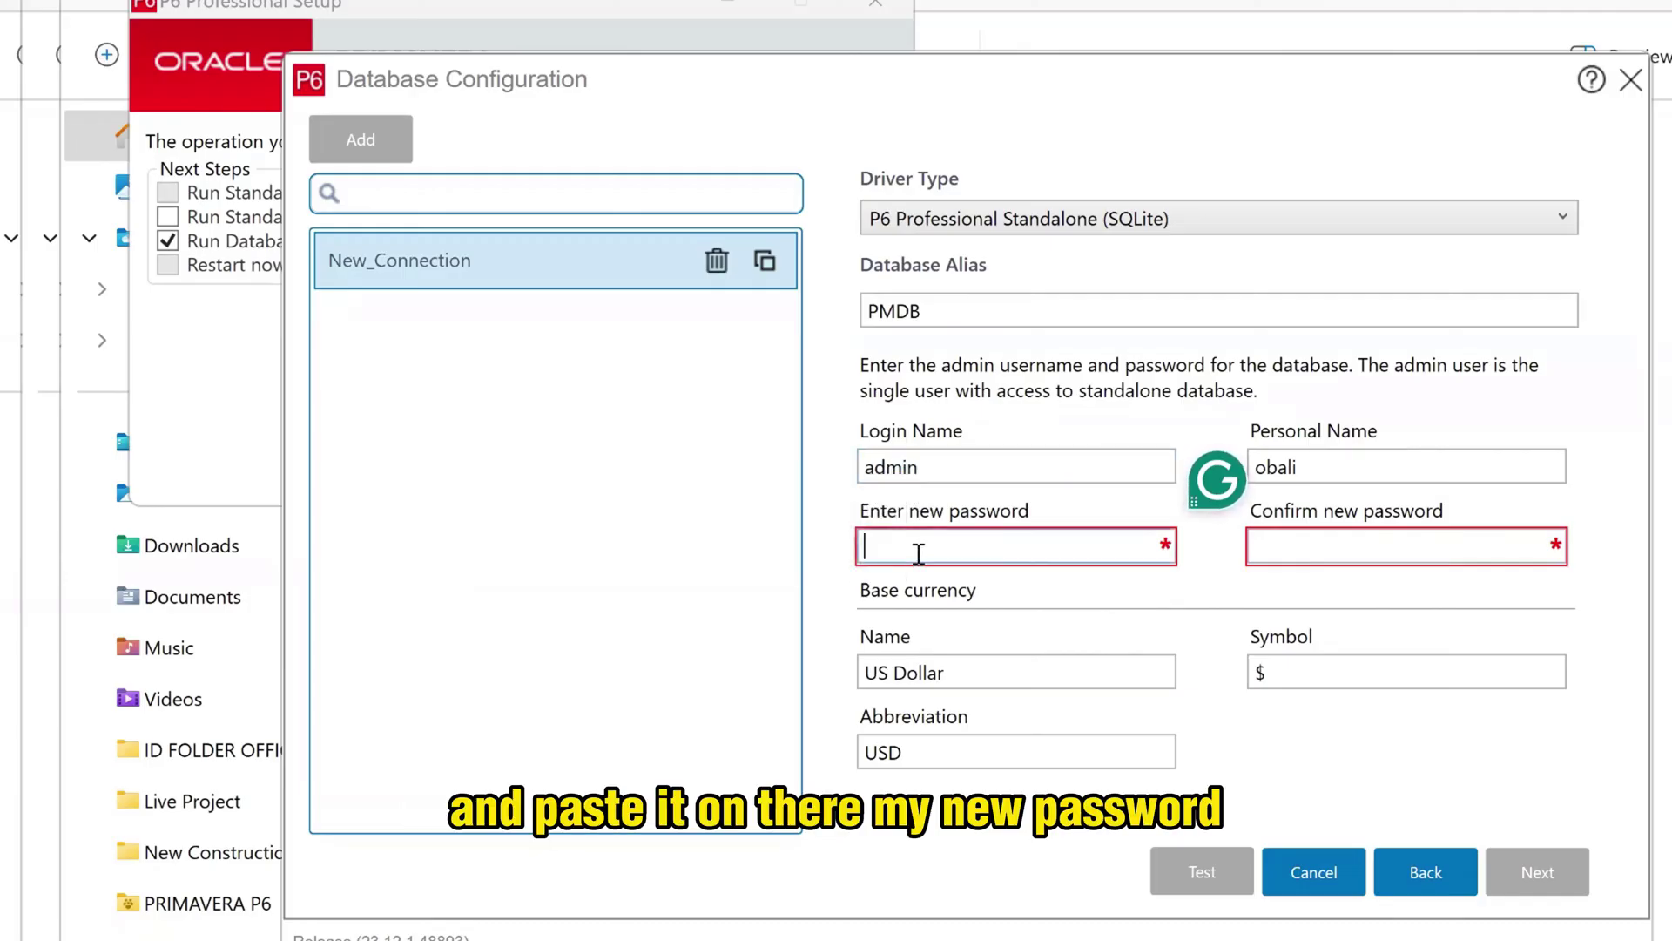
pyautogui.rightClick(918, 552)
pyautogui.click(553, 646)
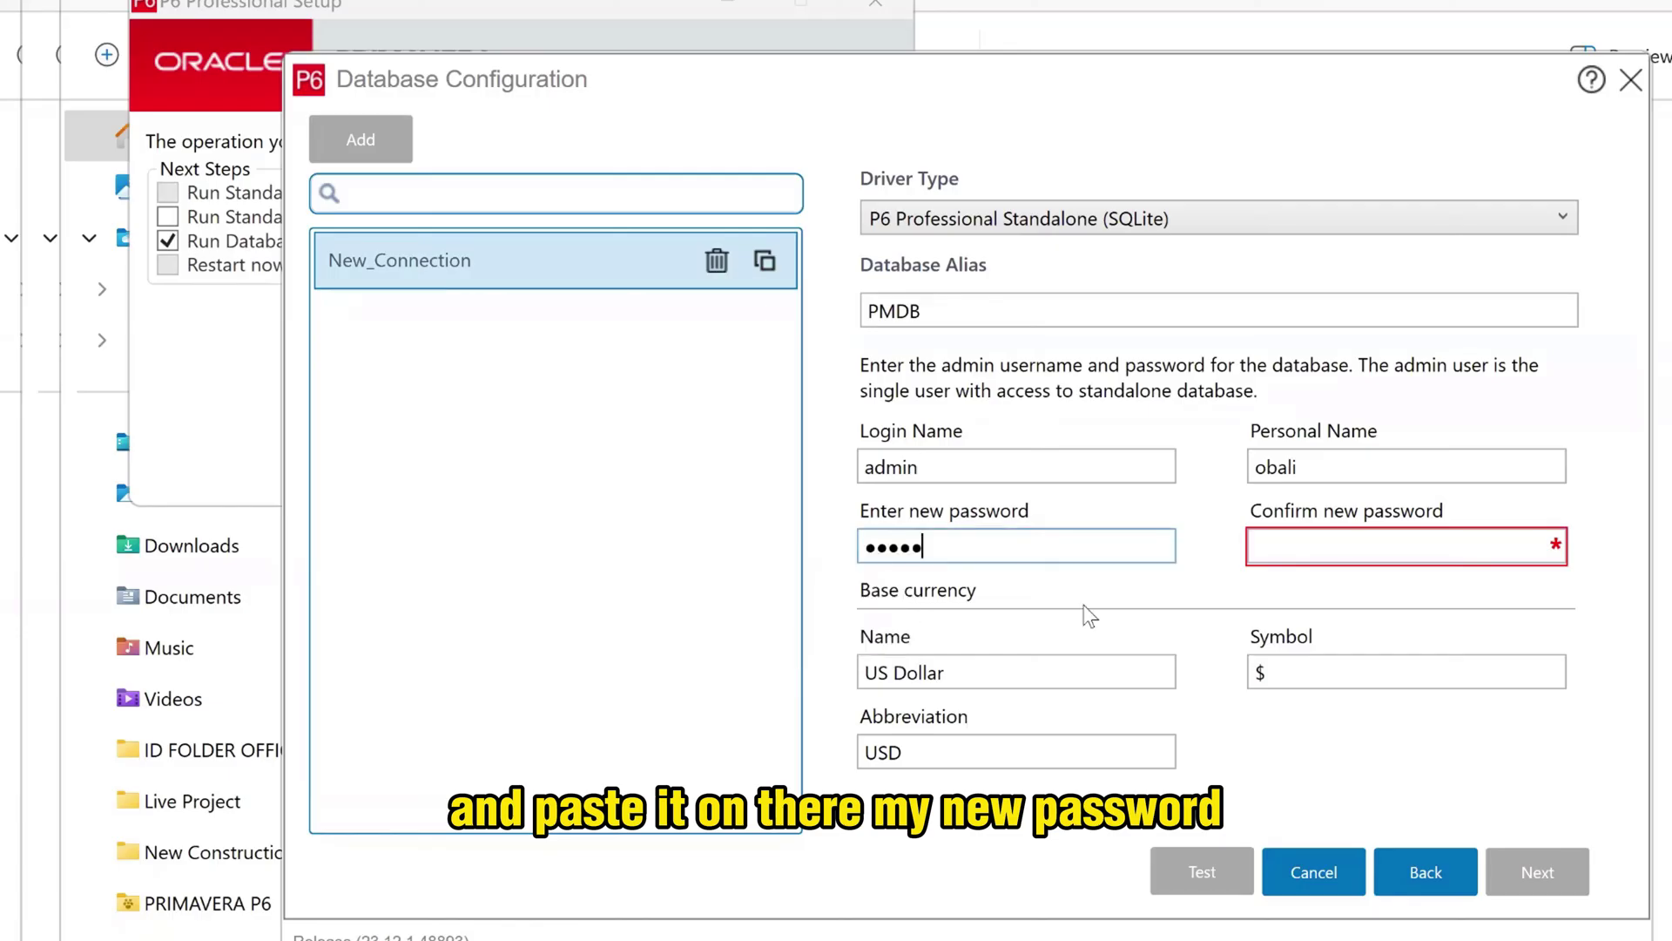
pyautogui.click(1354, 554)
pyautogui.rightClick(1359, 562)
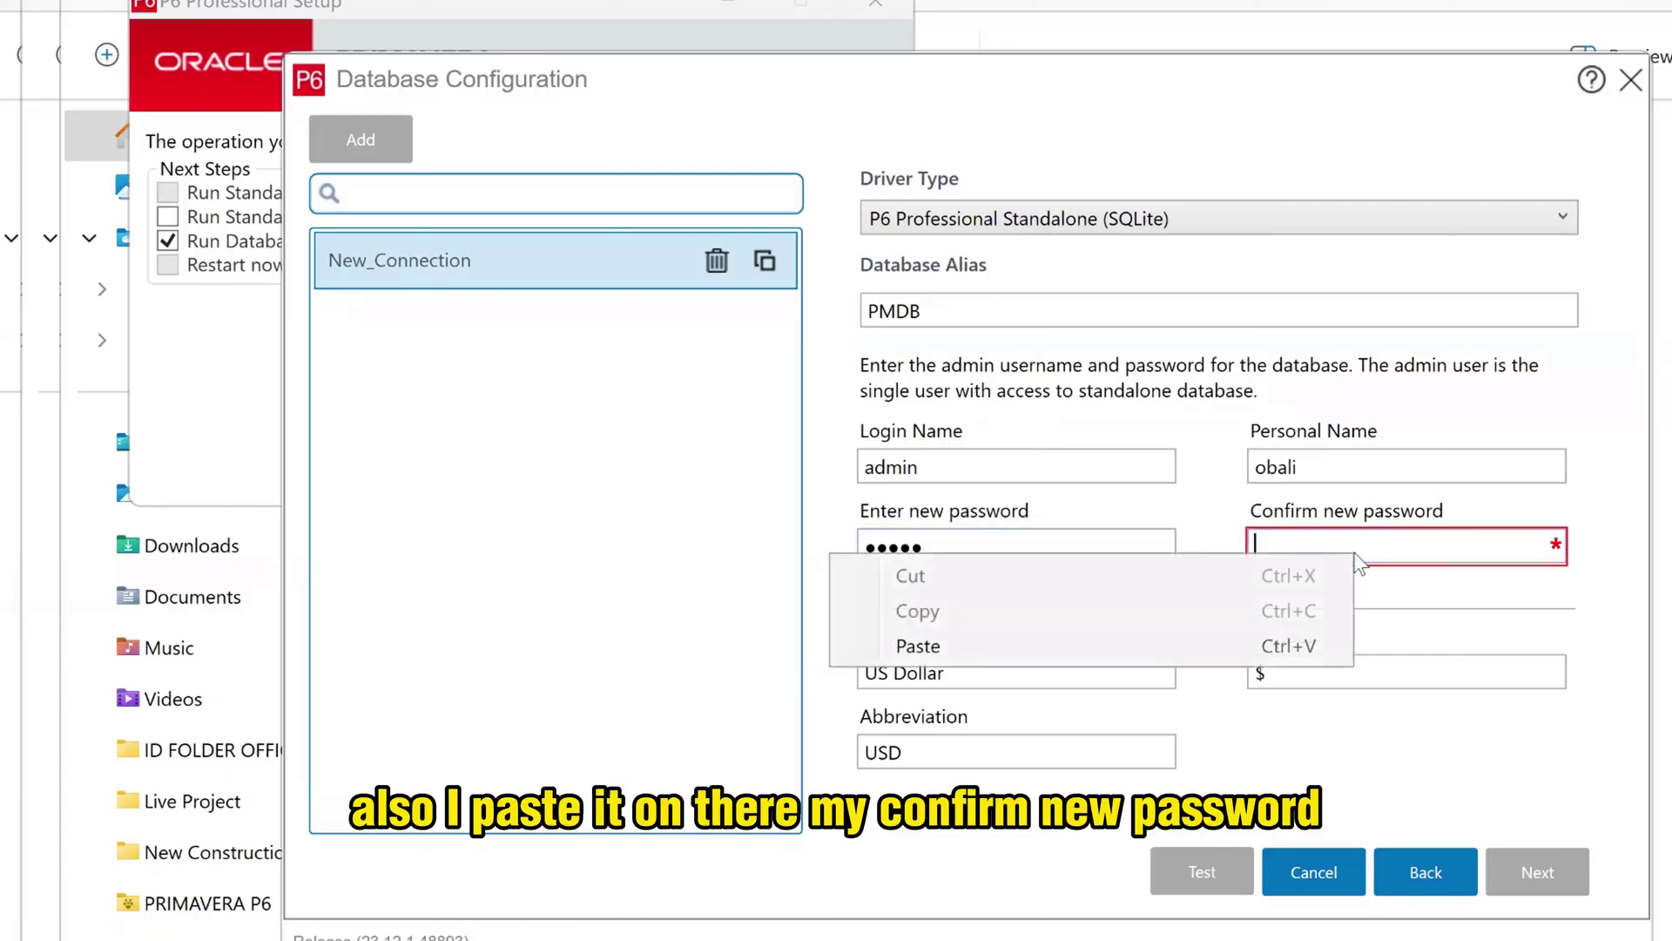
pyautogui.click(976, 641)
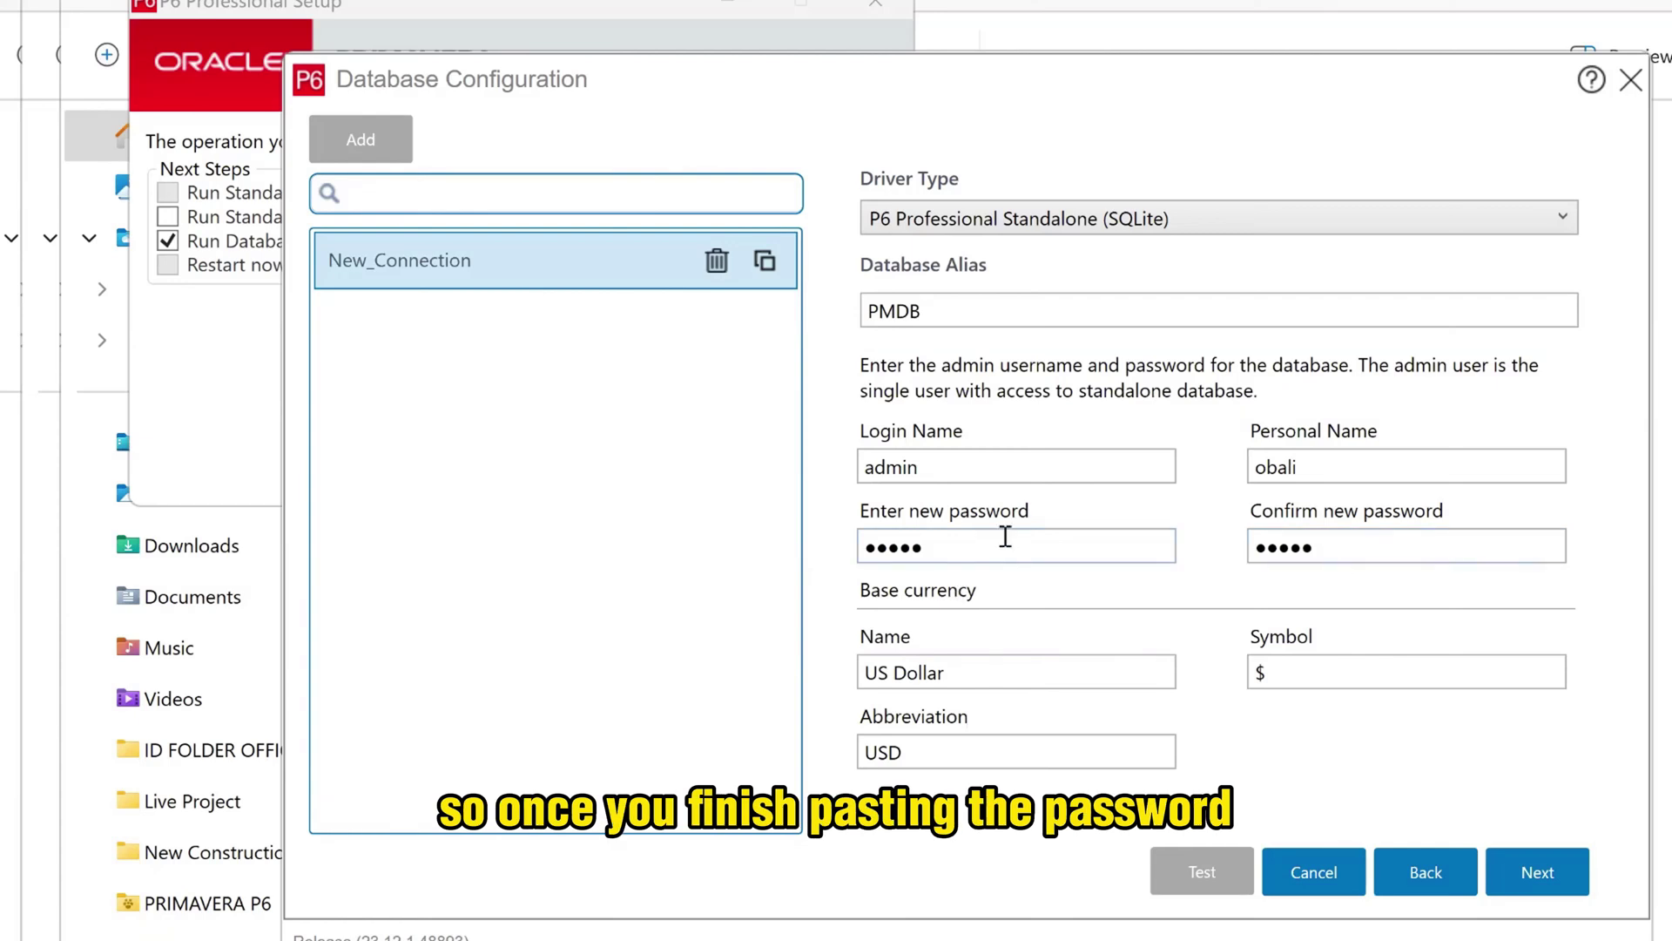
pyautogui.click(1538, 873)
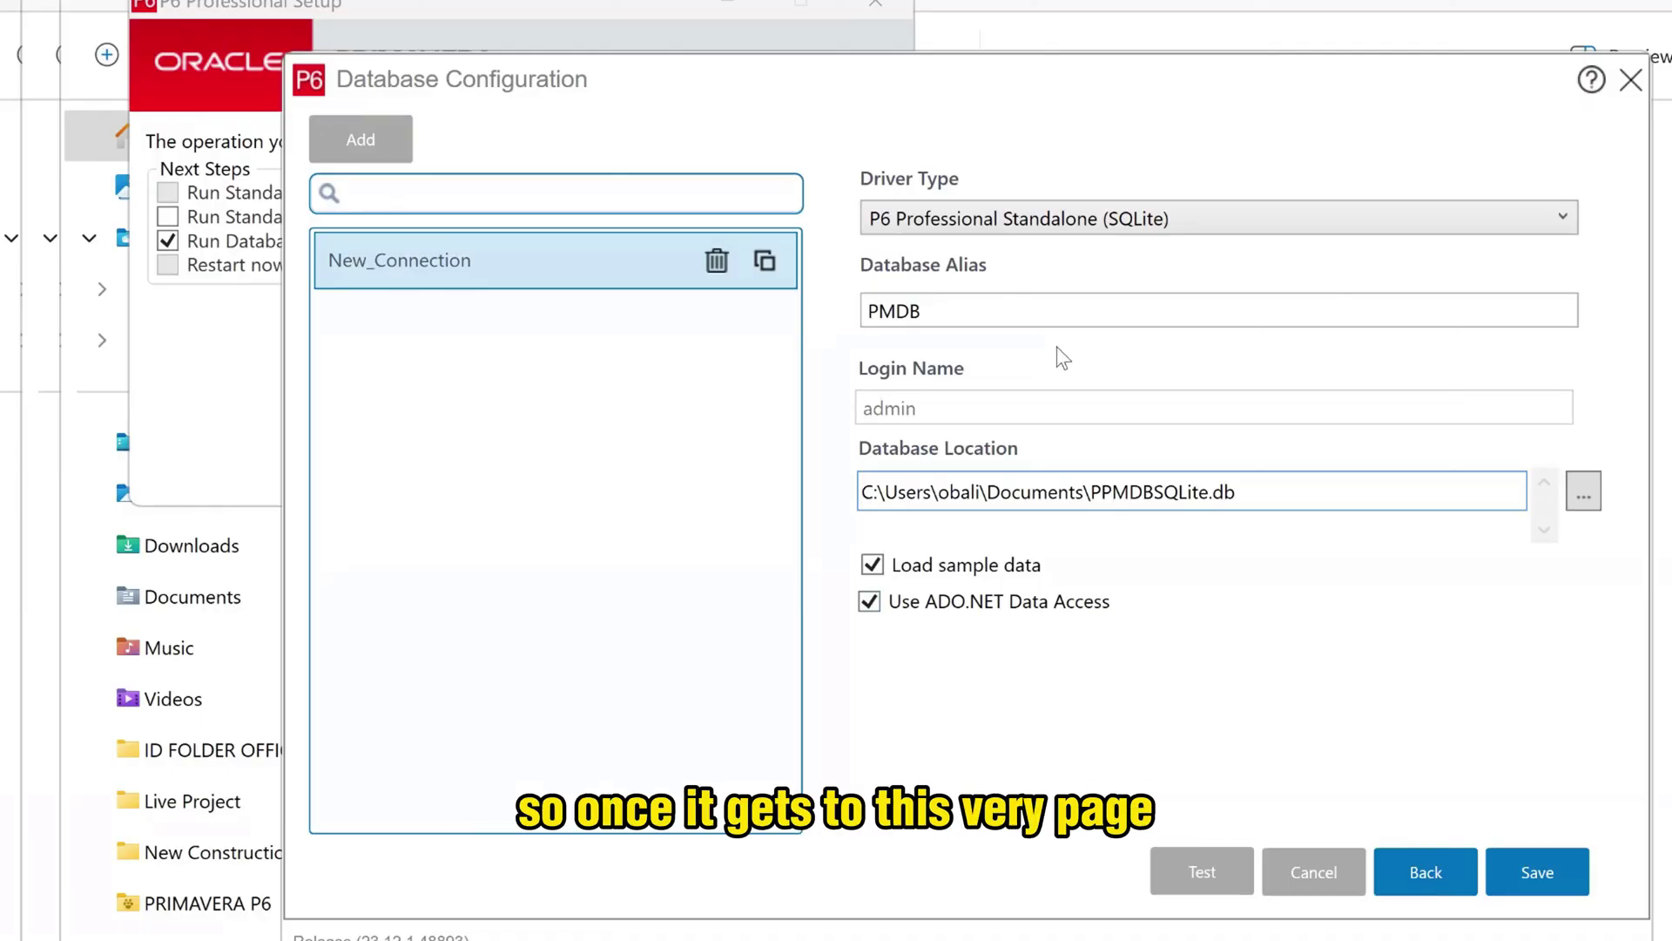
# - Save the PMDB connection with sample data loaded and acknowledge the saved message
pyautogui.click(1551, 872)
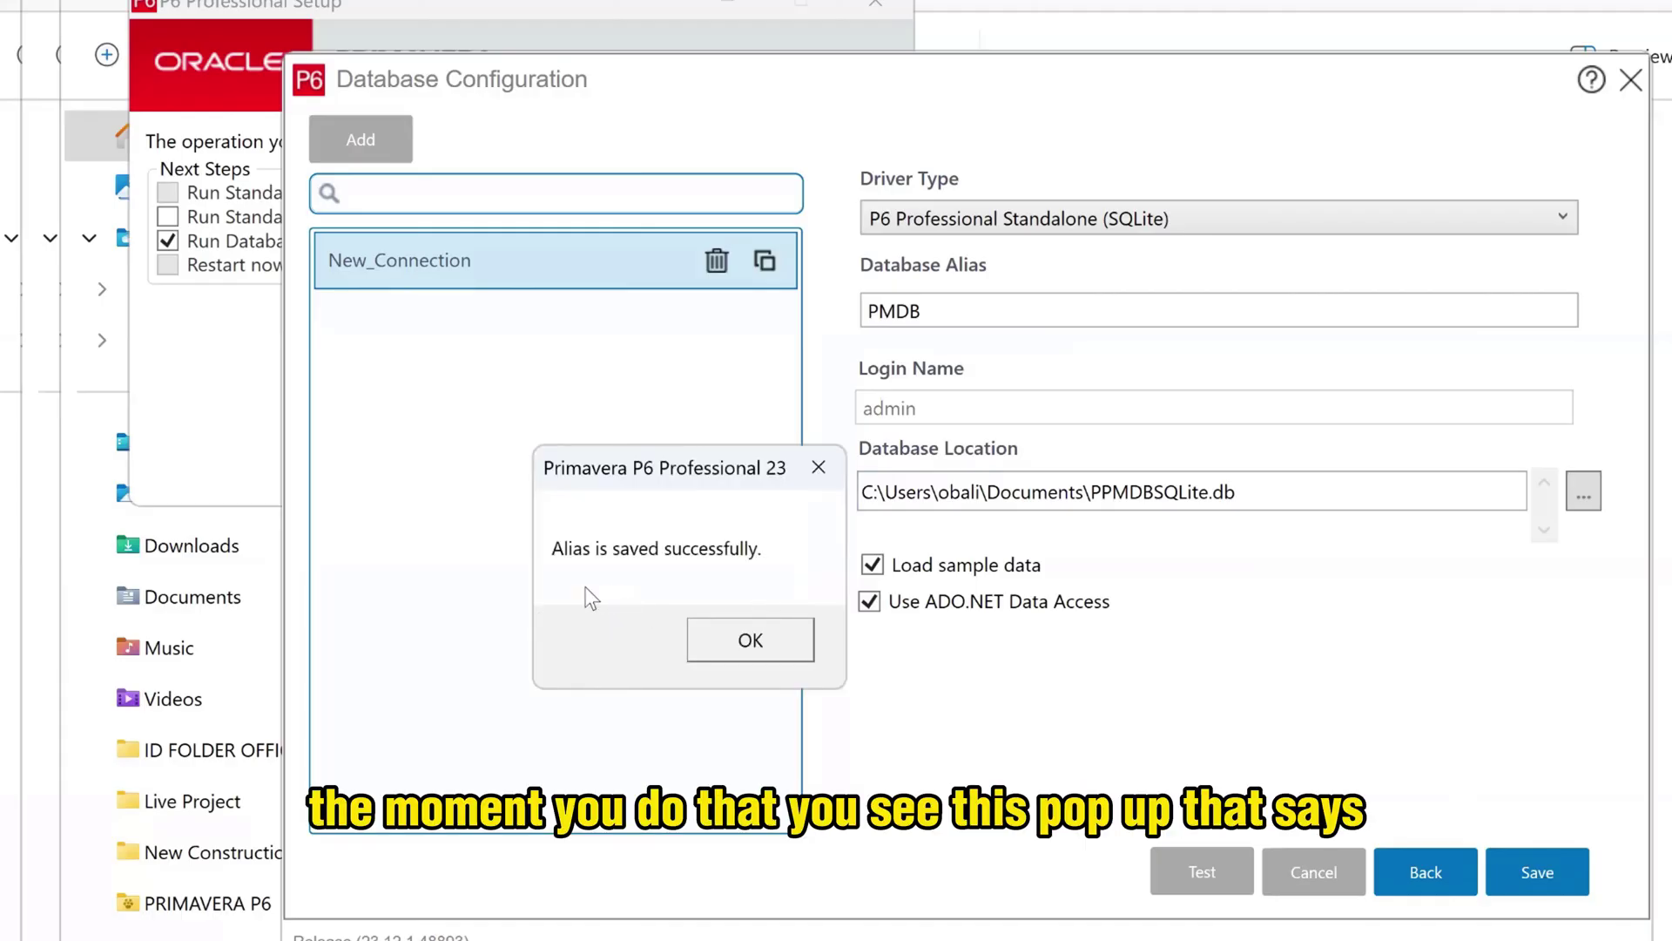
pyautogui.click(750, 640)
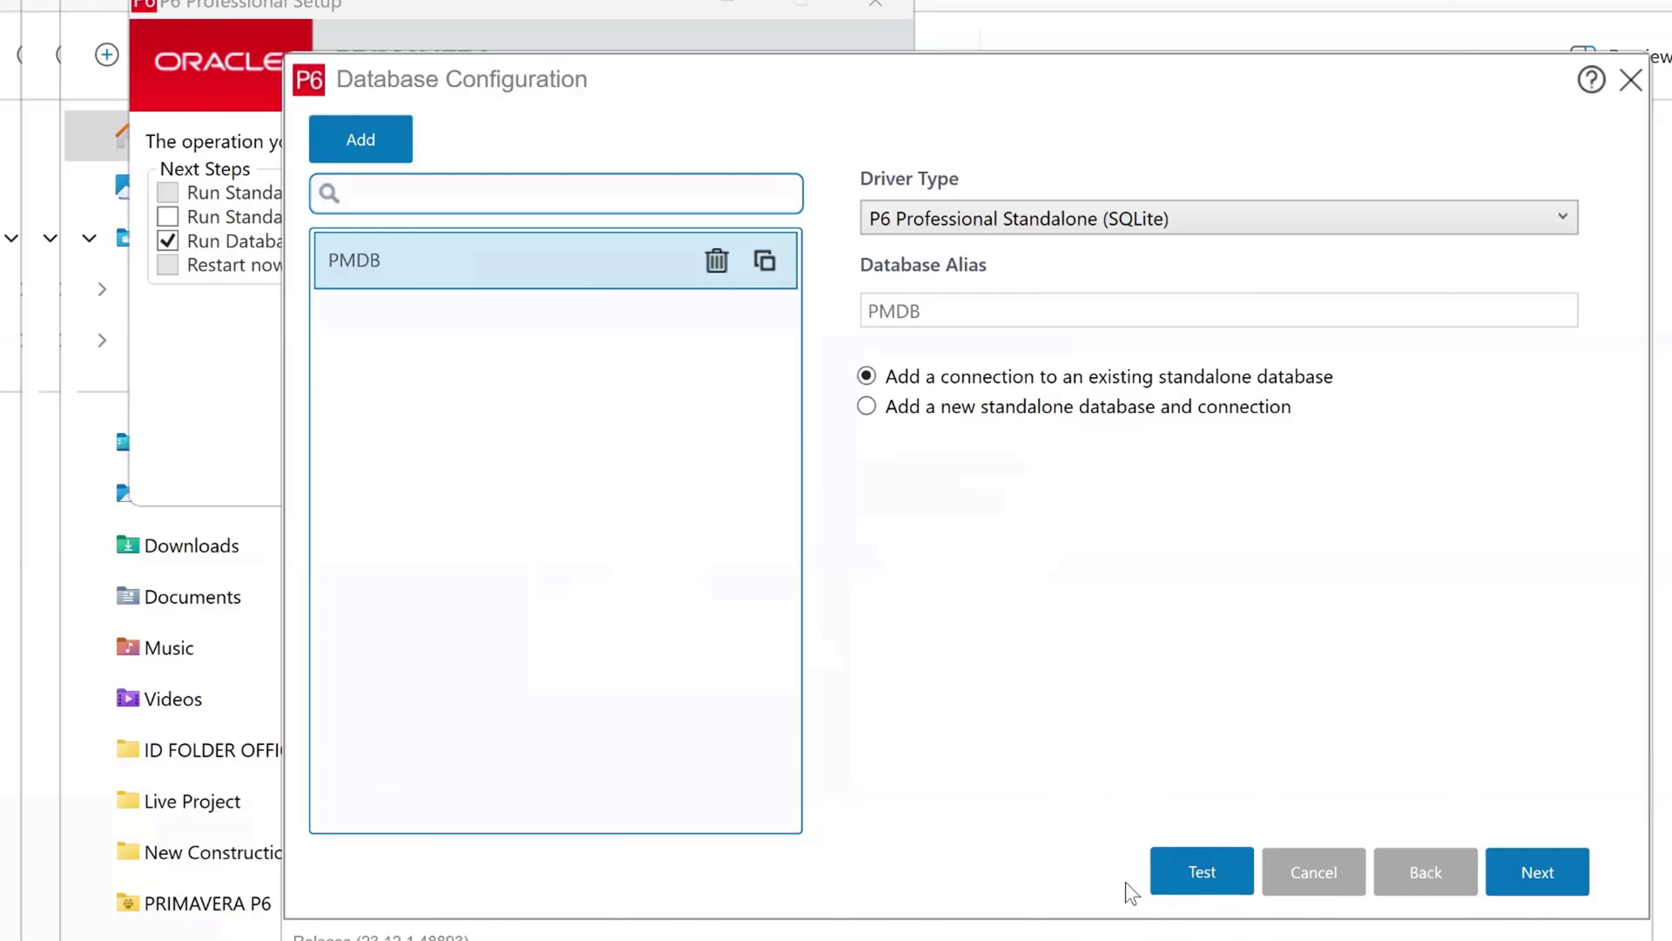
pyautogui.click(1203, 874)
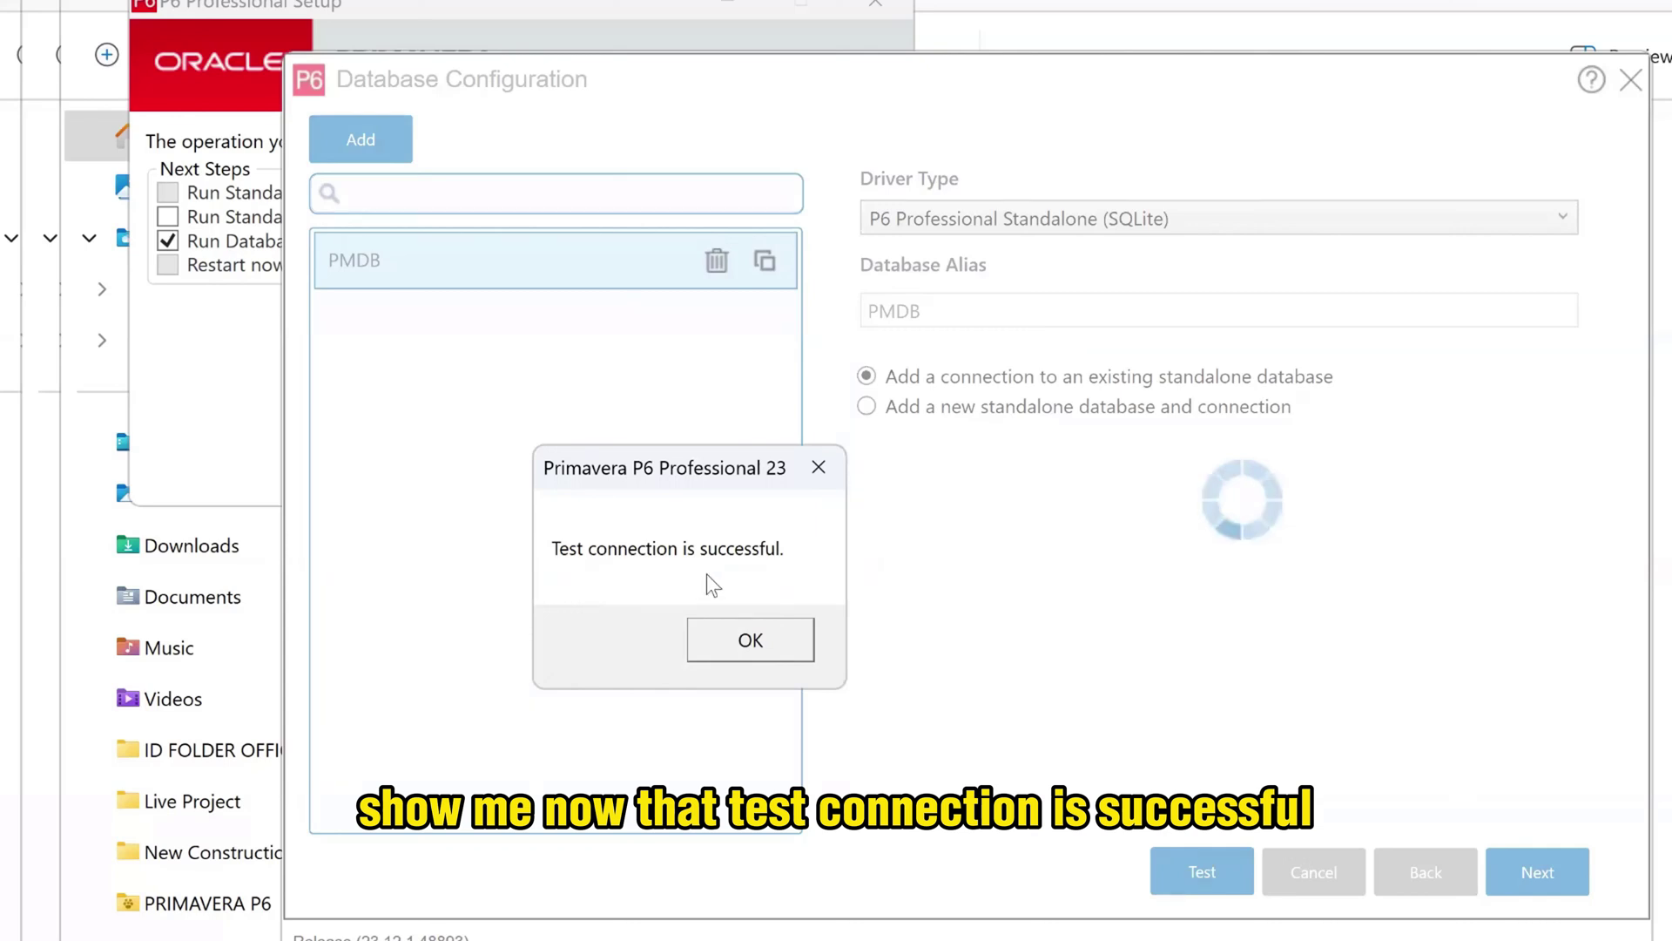
pyautogui.click(761, 645)
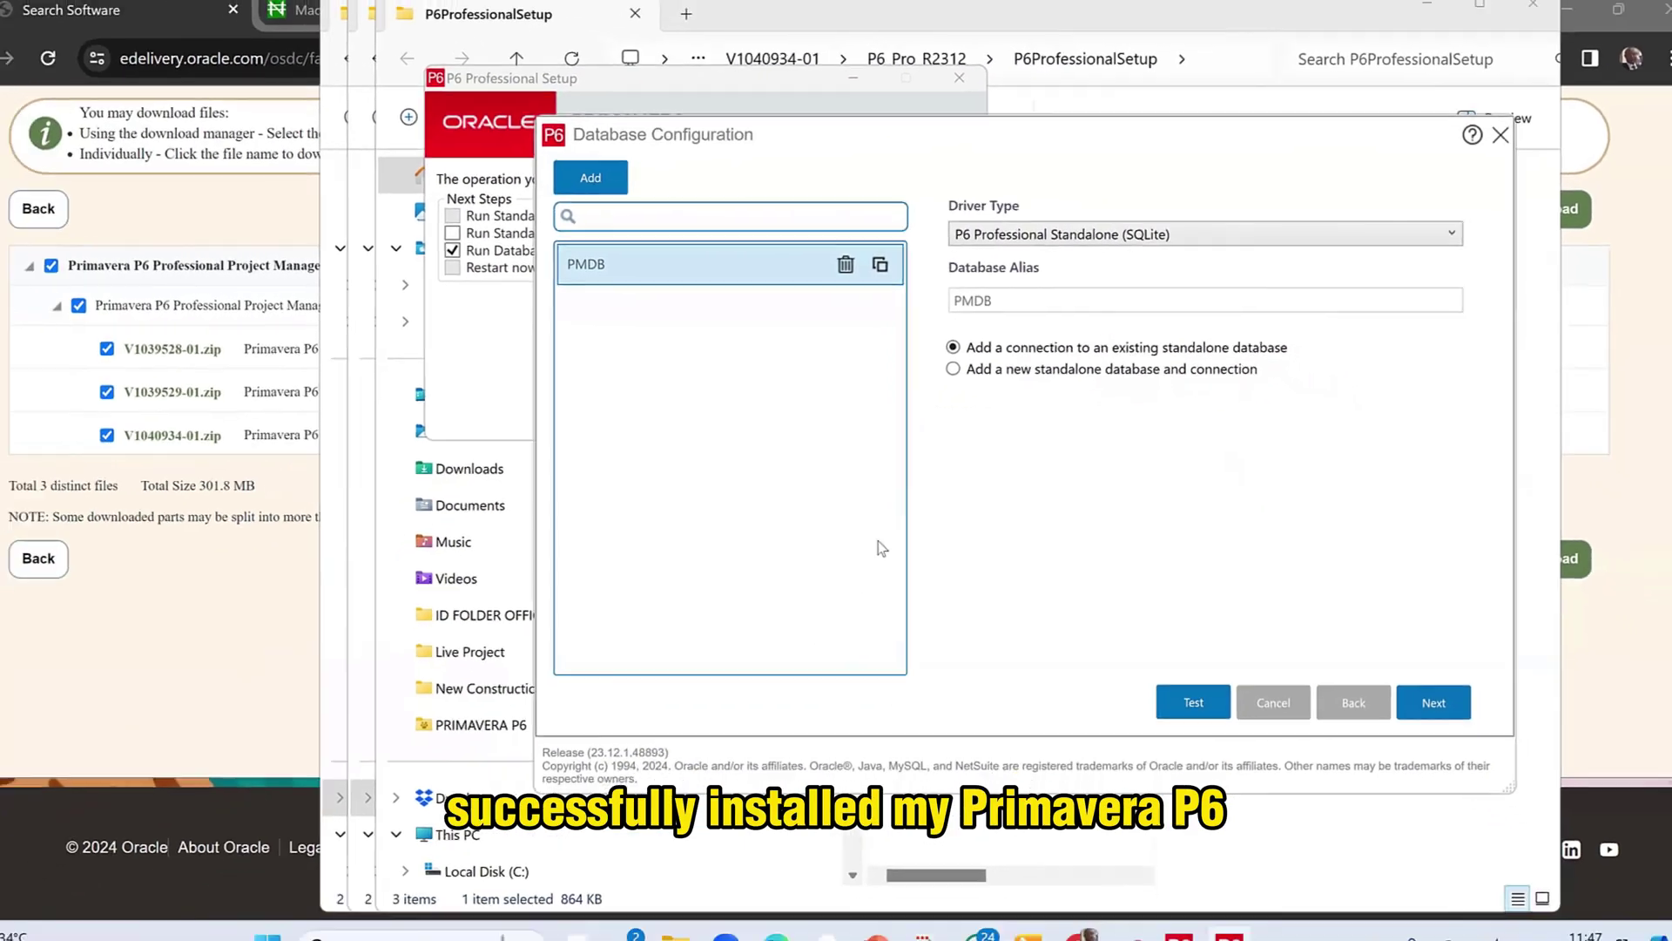
# - Close Database Configuration and search Windows for 'P6'
pyautogui.click(1485, 142)
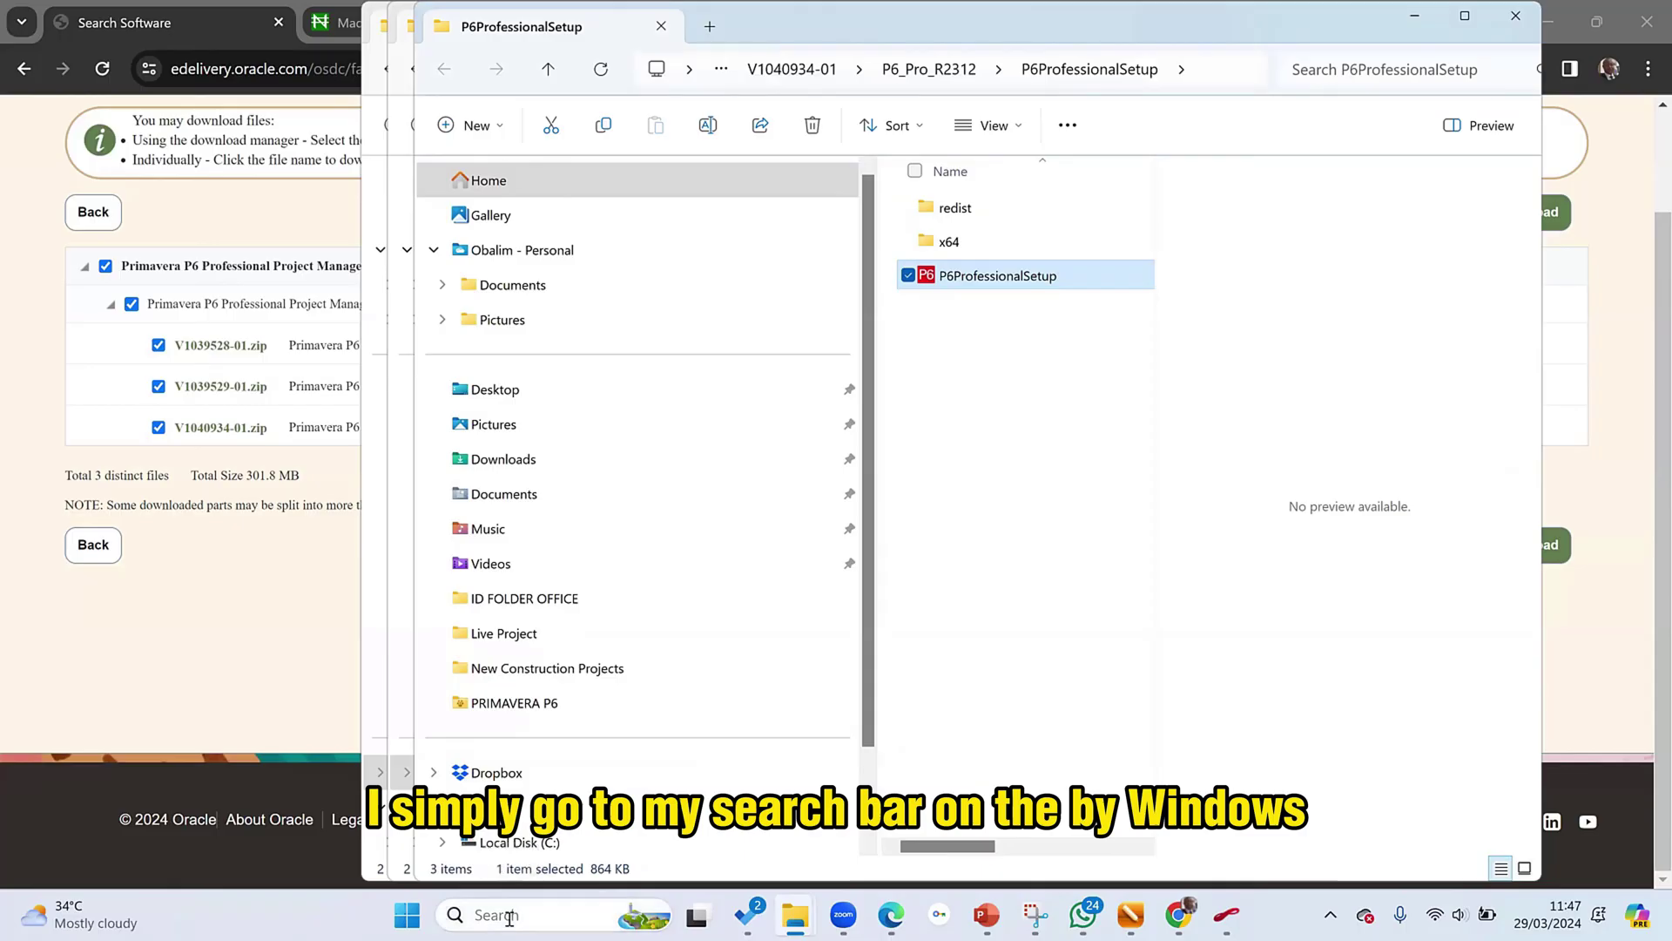
pyautogui.click(510, 916)
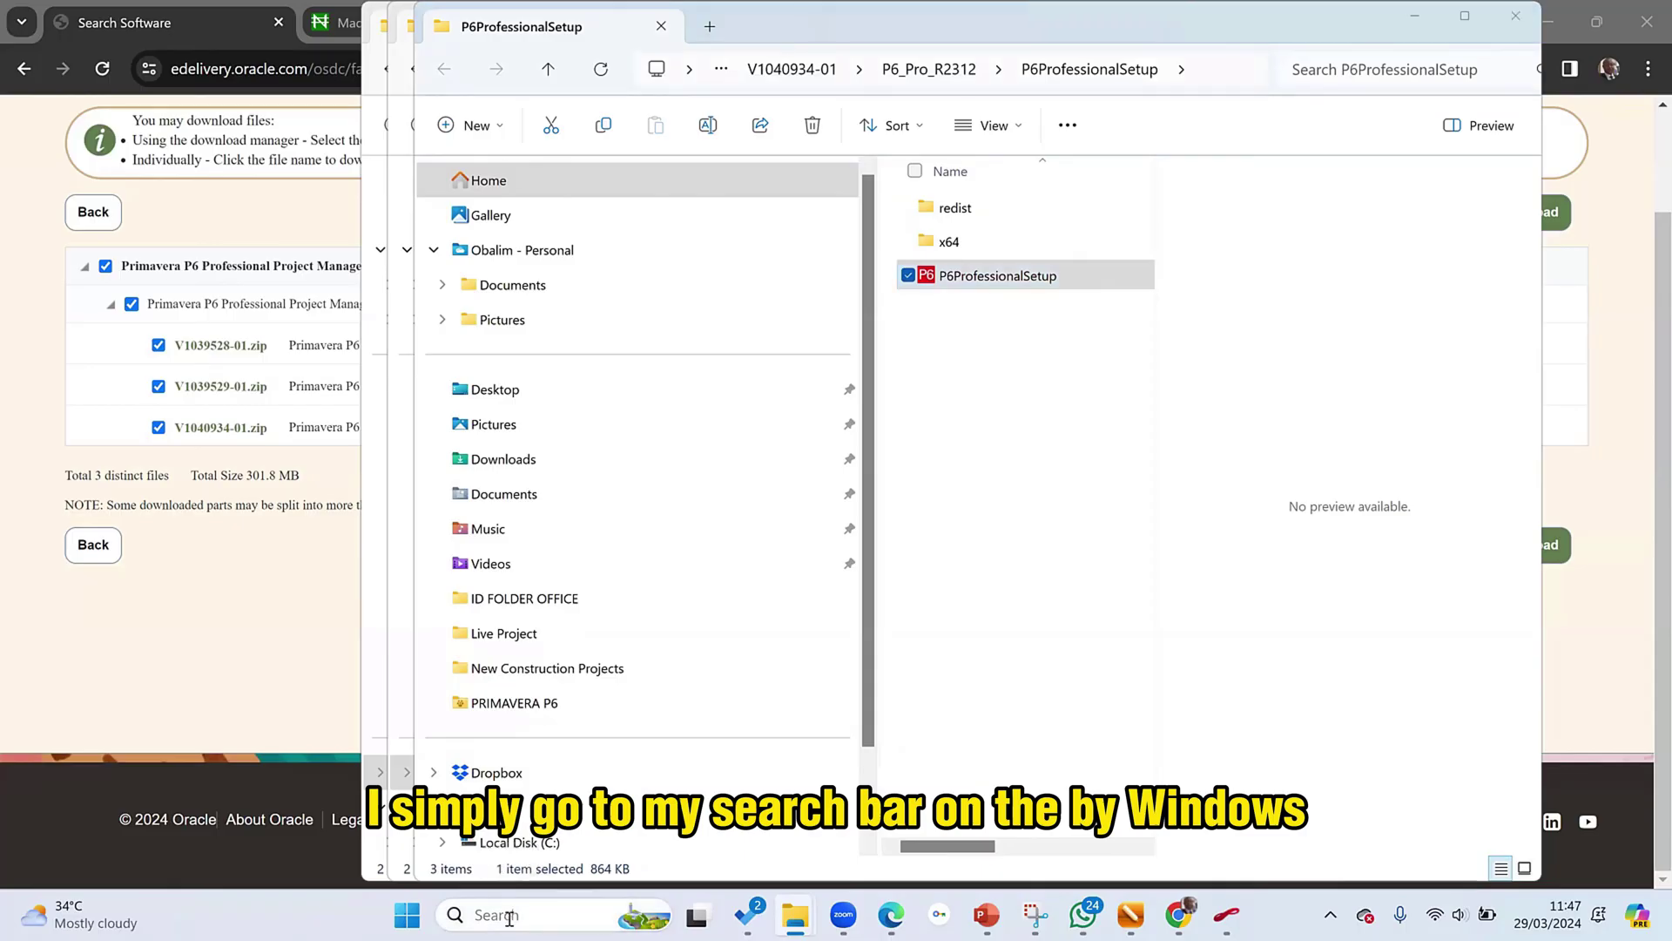
pyautogui.click(488, 912)
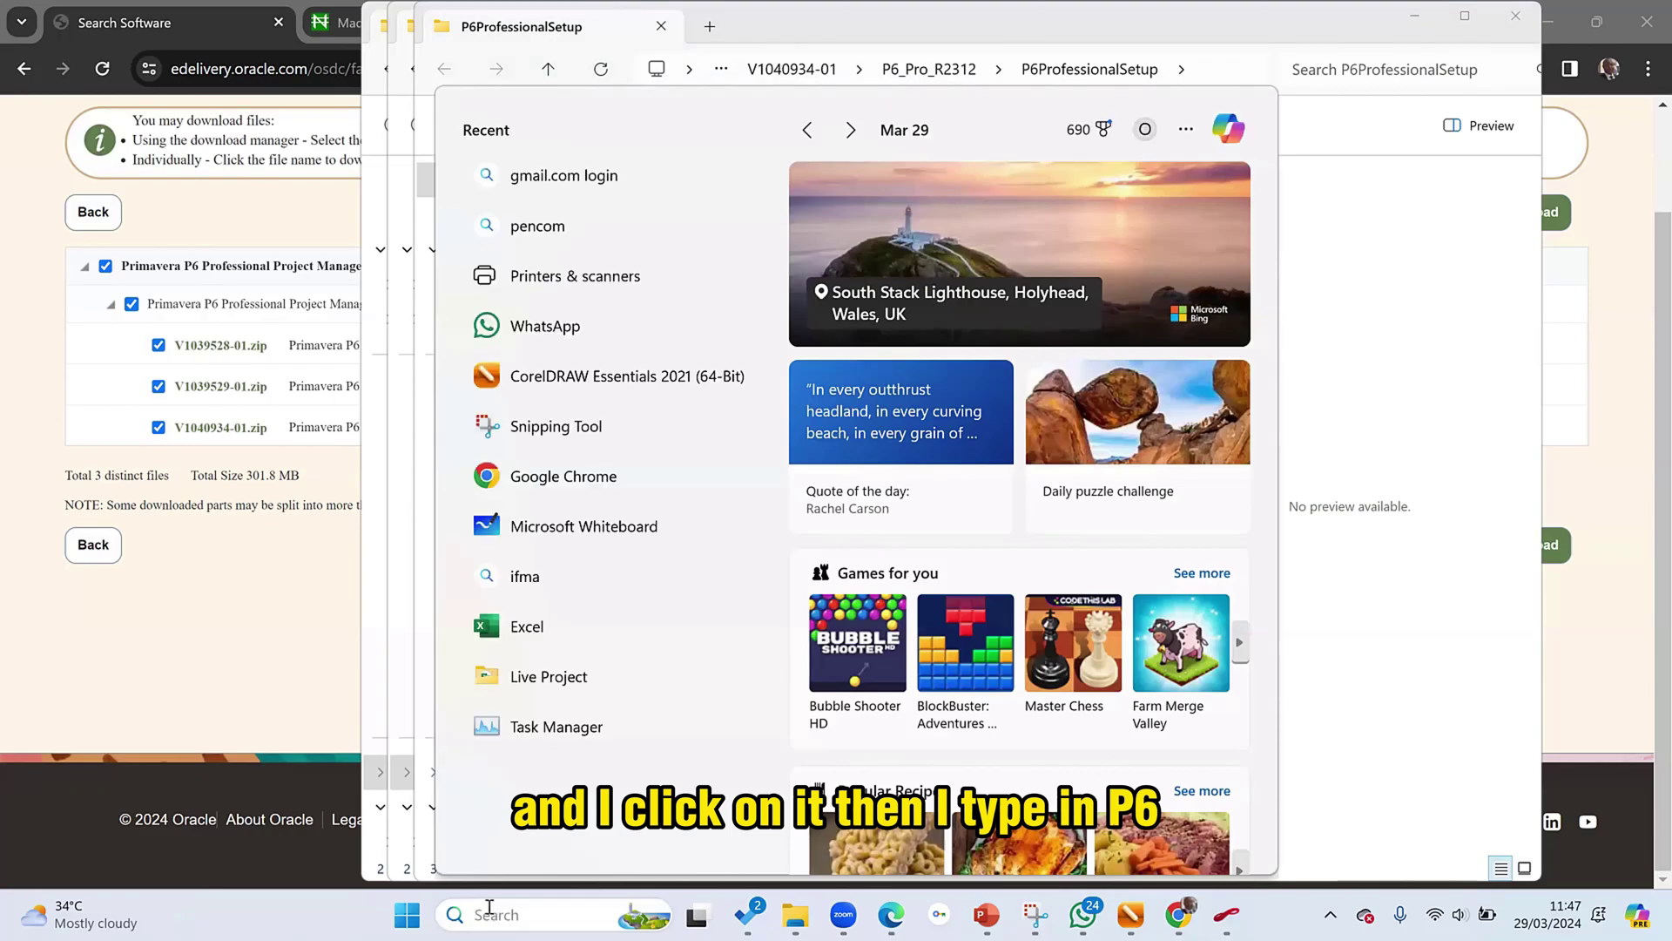
pyautogui.write('P6')
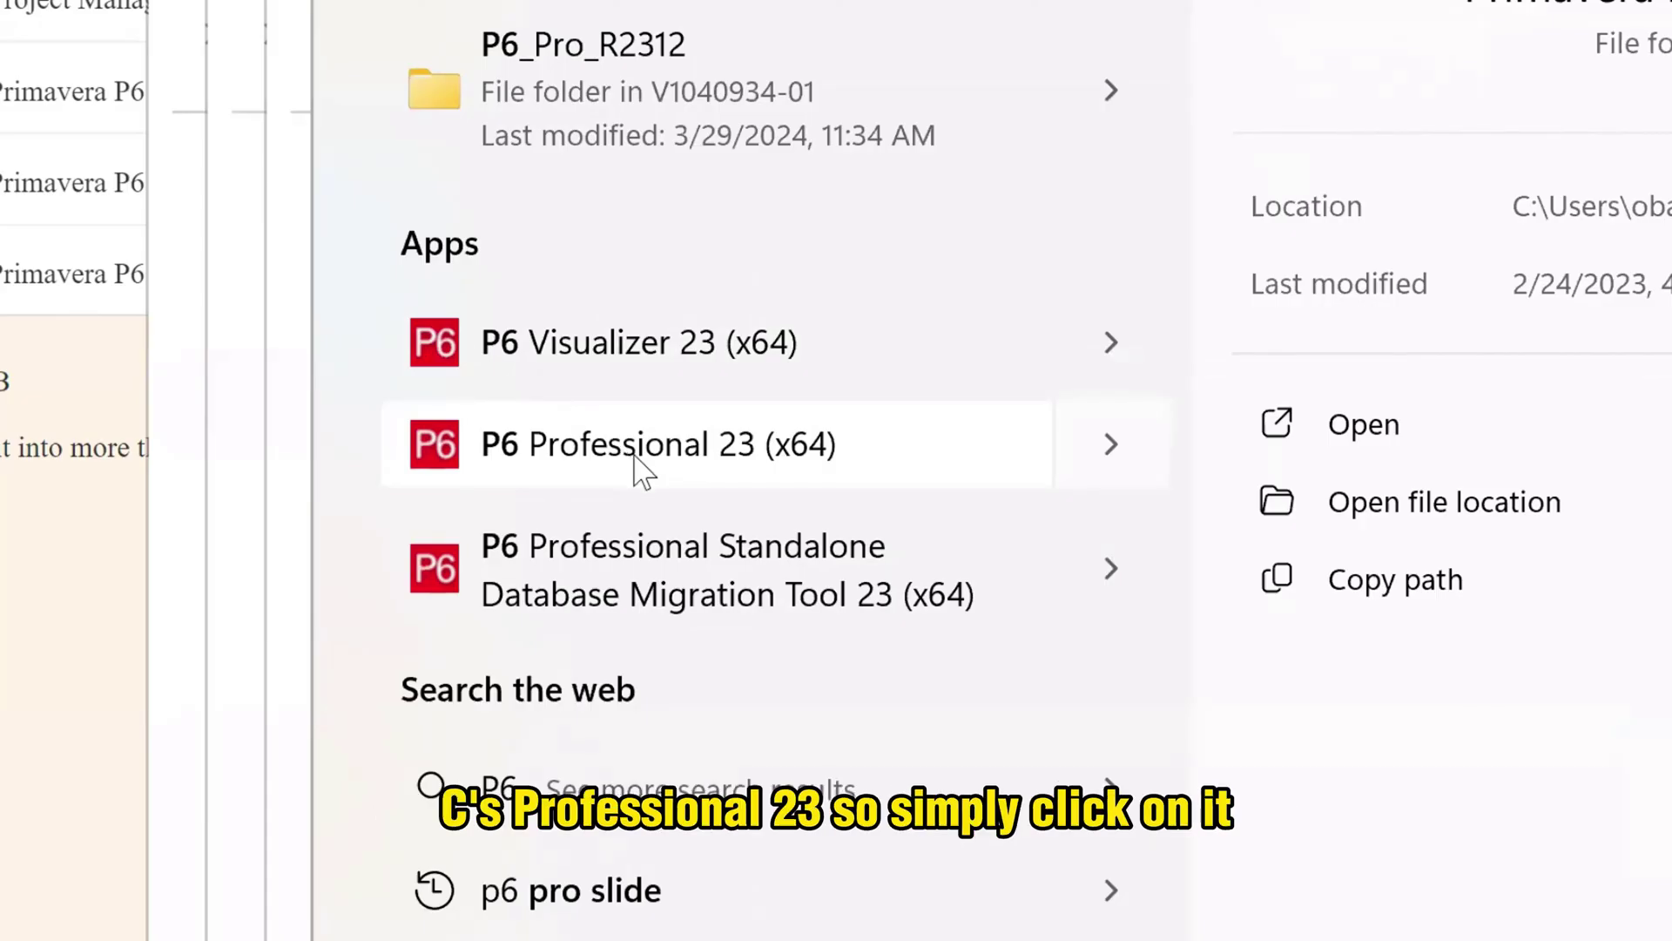
# - Launch P6 Professional 23 (x64) and connect with login name admin and the account password
pyautogui.click(642, 446)
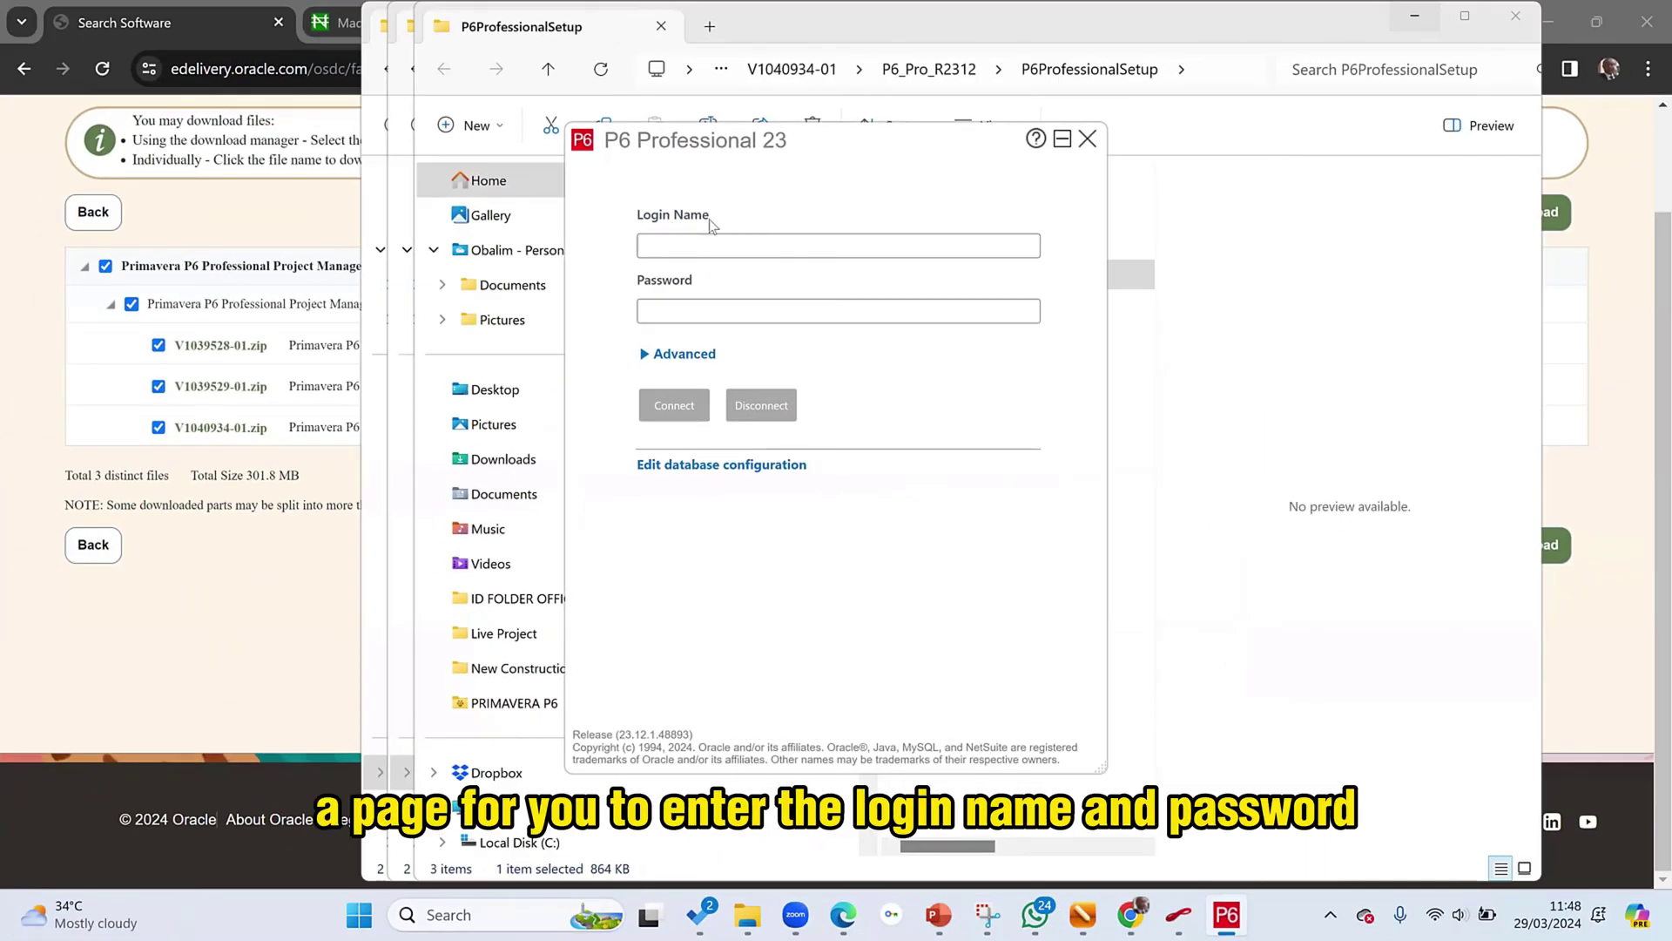
pyautogui.click(665, 253)
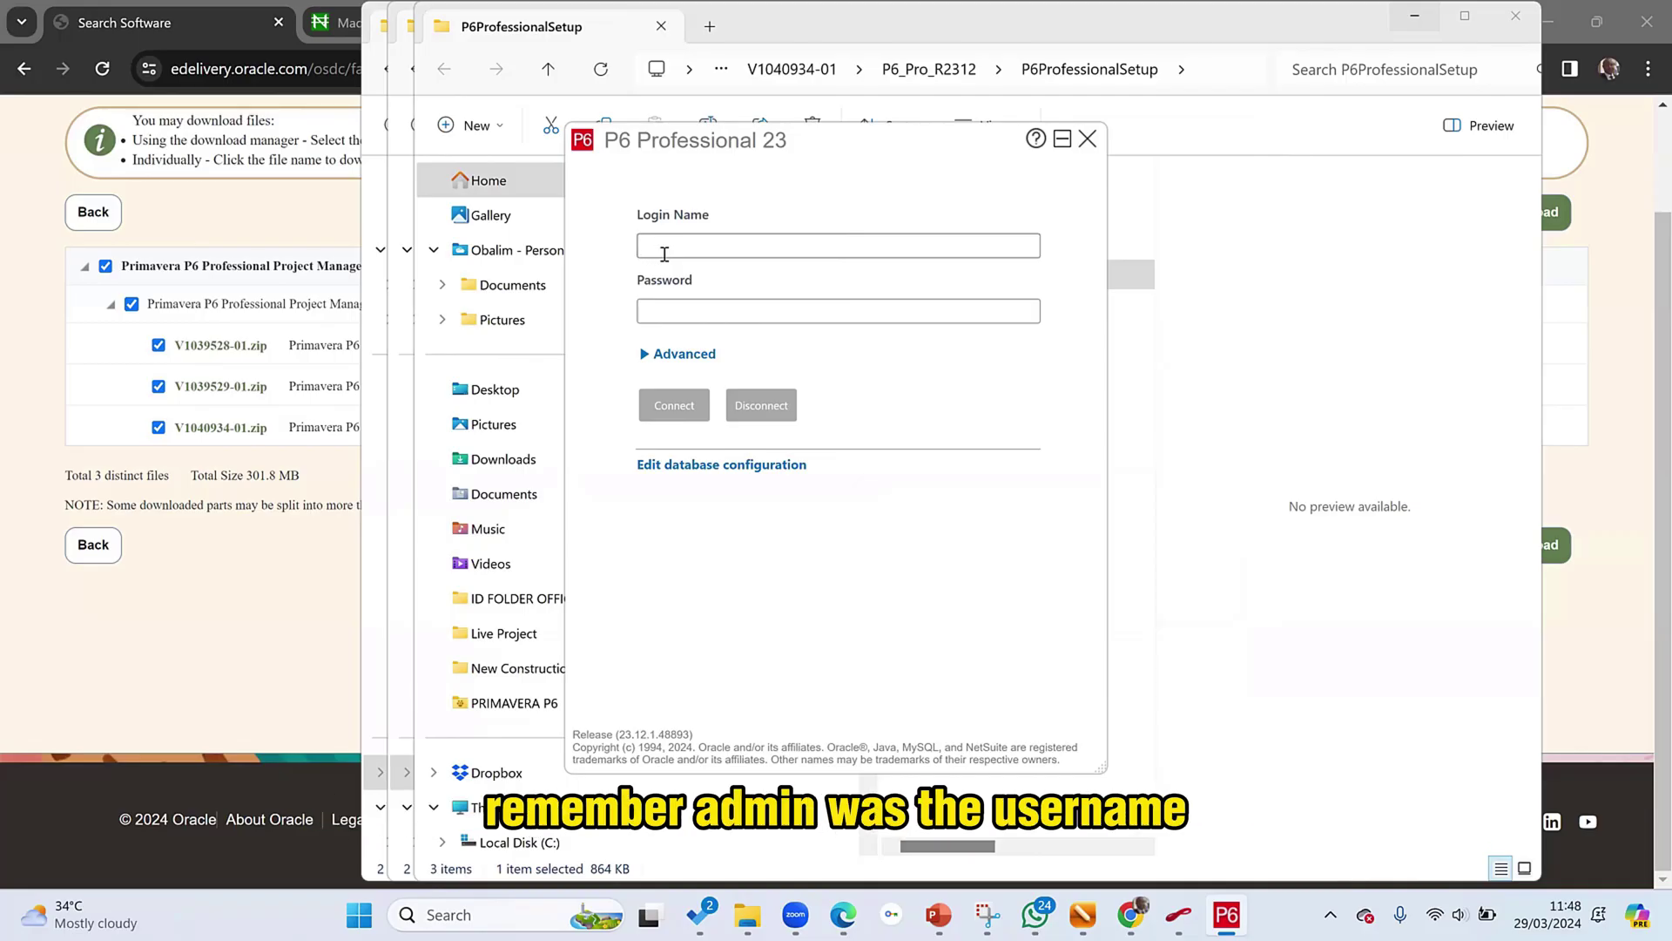
pyautogui.write('admin')
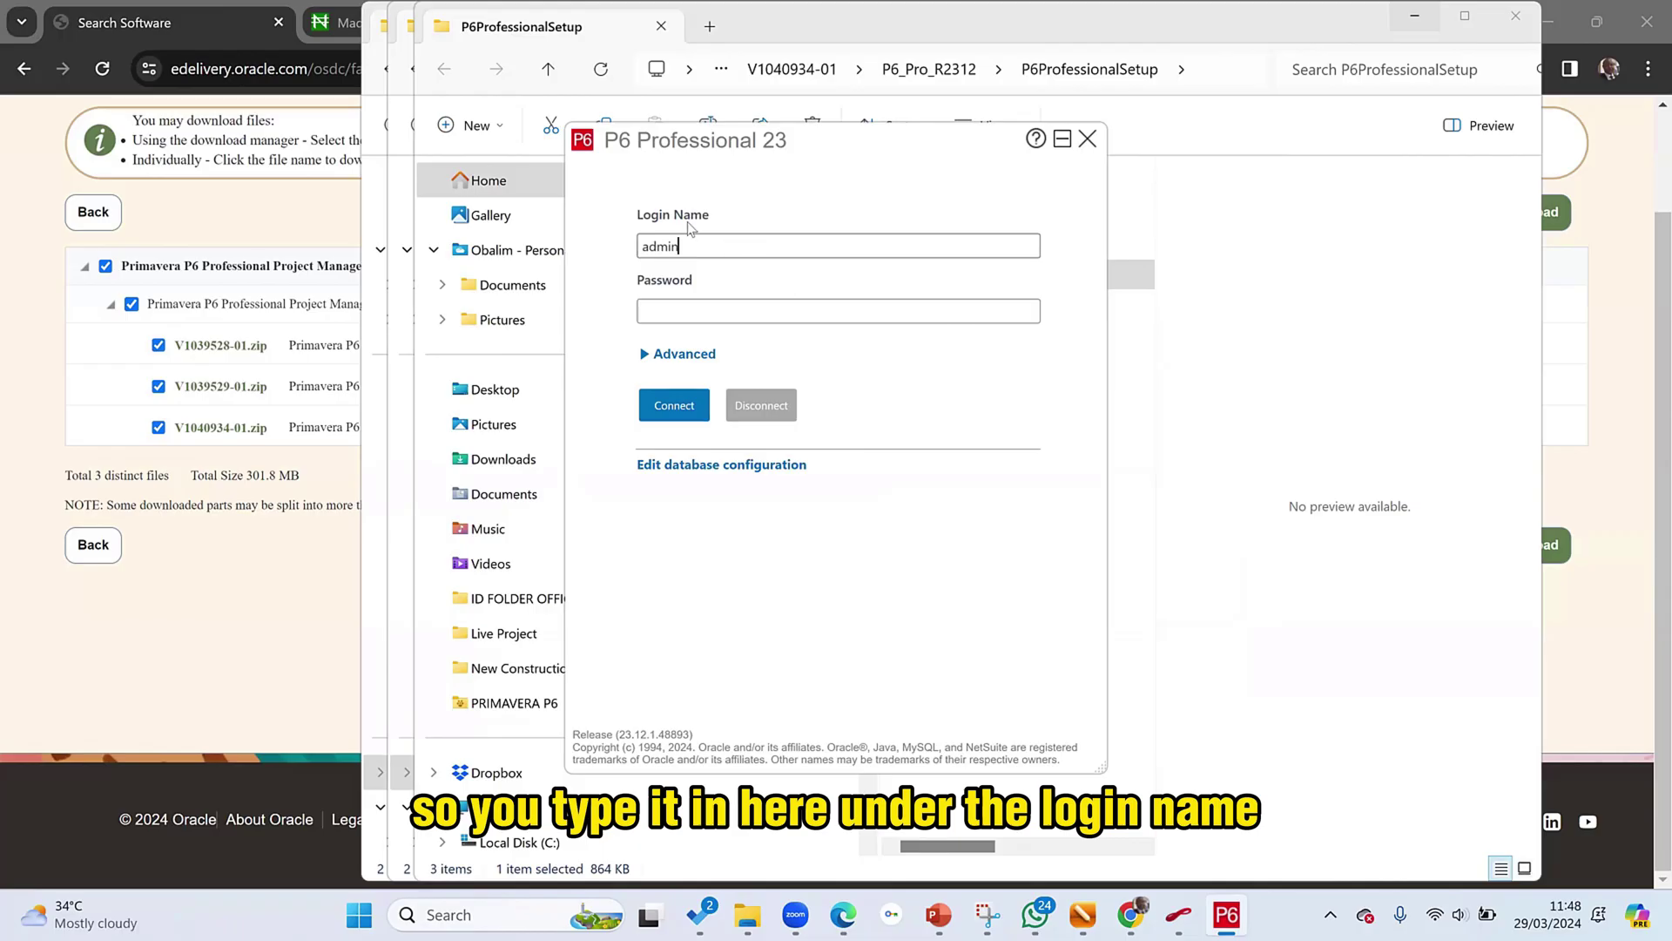
pyautogui.click(701, 310)
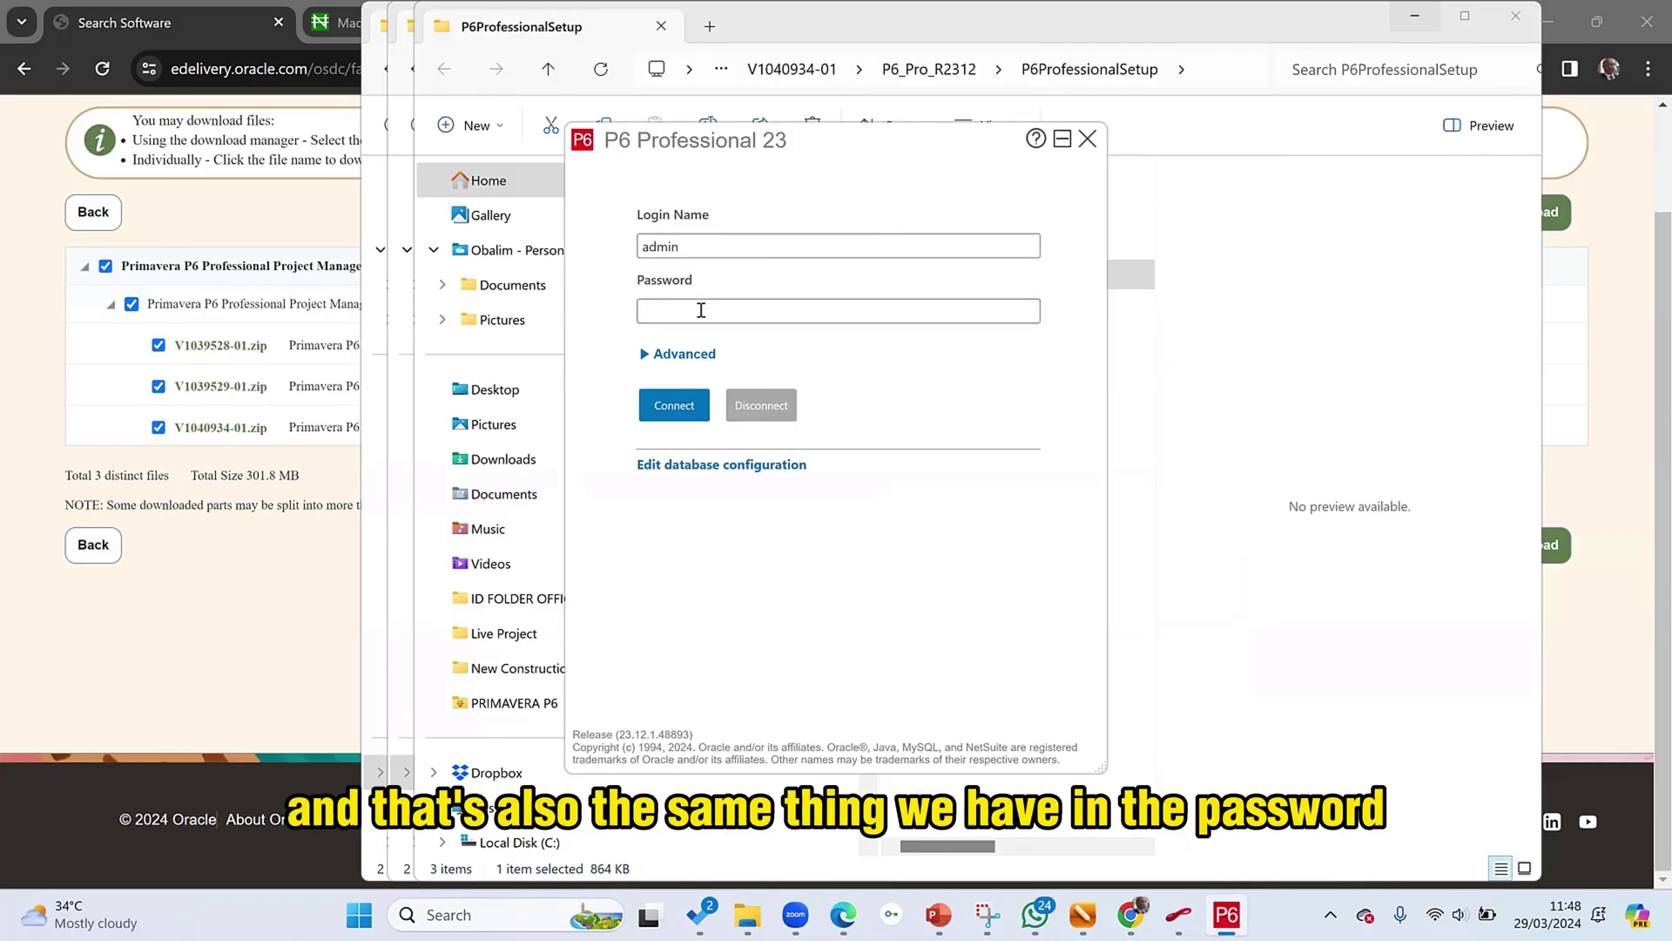
pyautogui.write('admin')
pyautogui.click(678, 408)
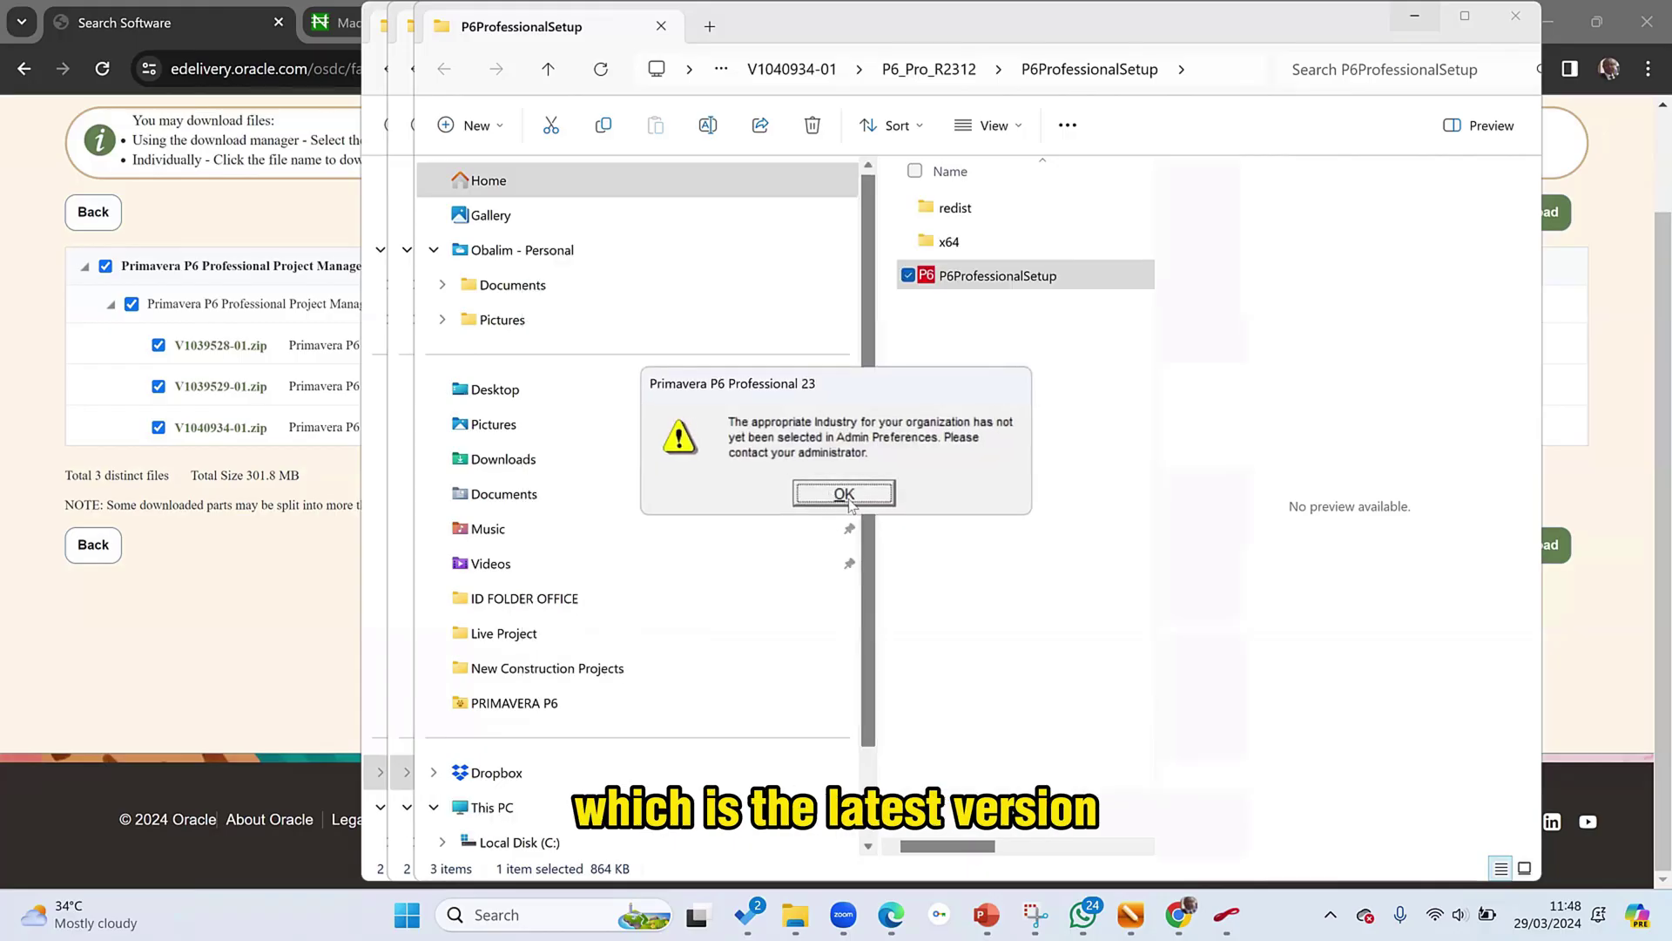
# - Dismiss the industry warning, widen the project table, and select the Saratoga Senior Community project
pyautogui.click(844, 494)
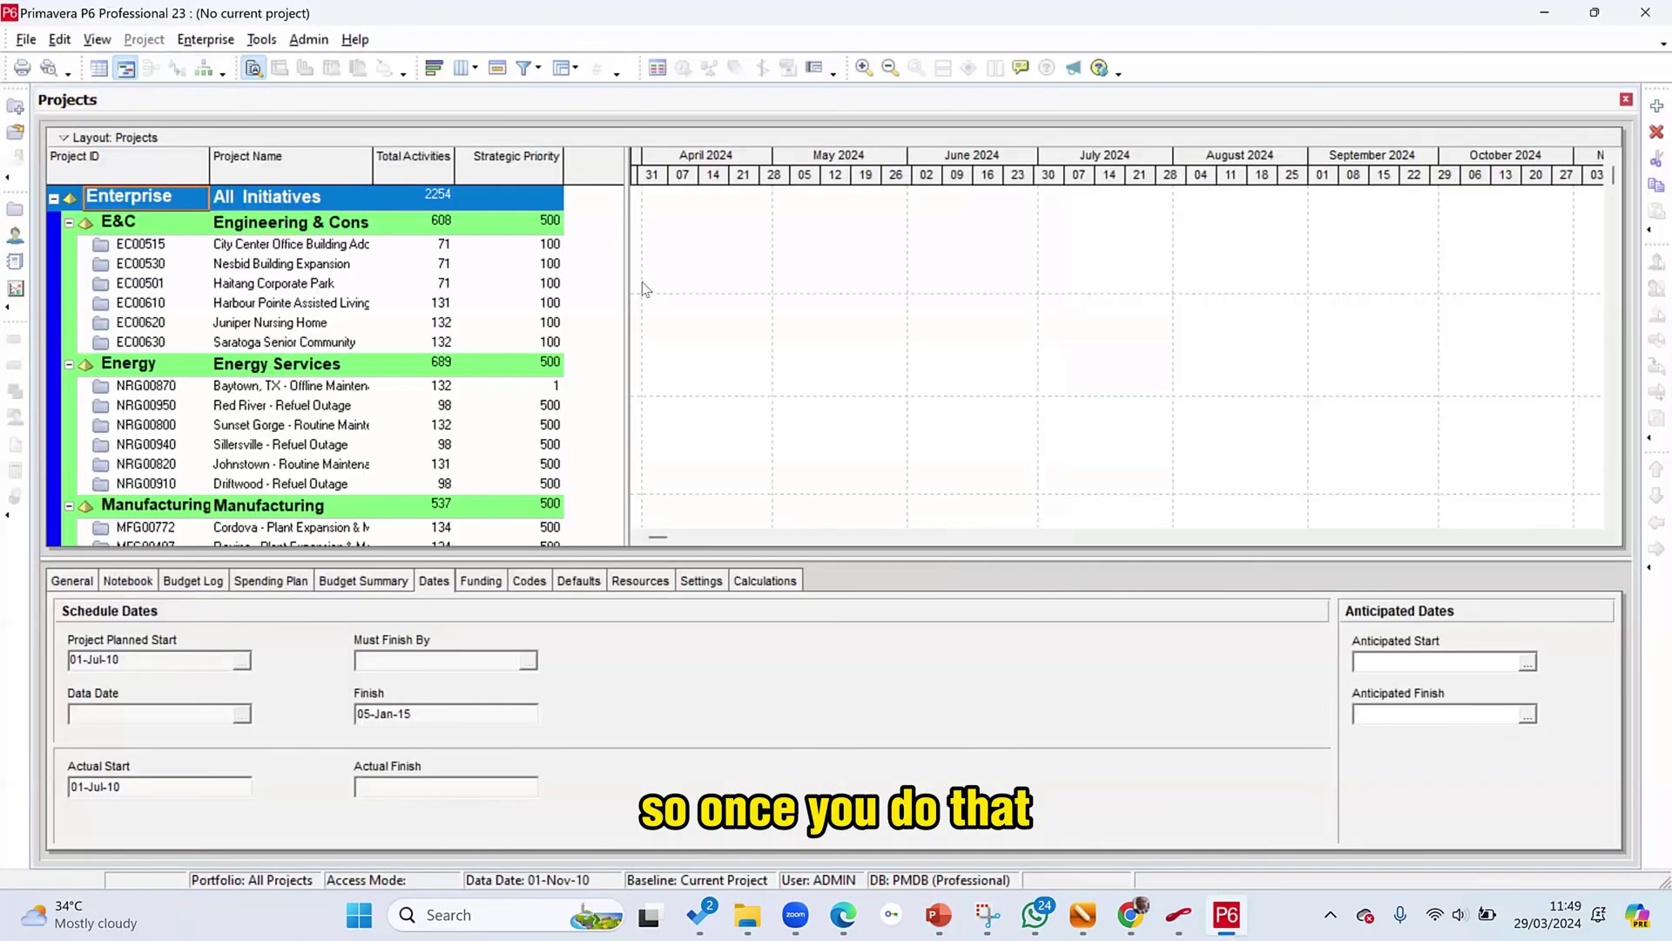
pyautogui.moveTo(628, 296); pyautogui.dragTo(746, 311)
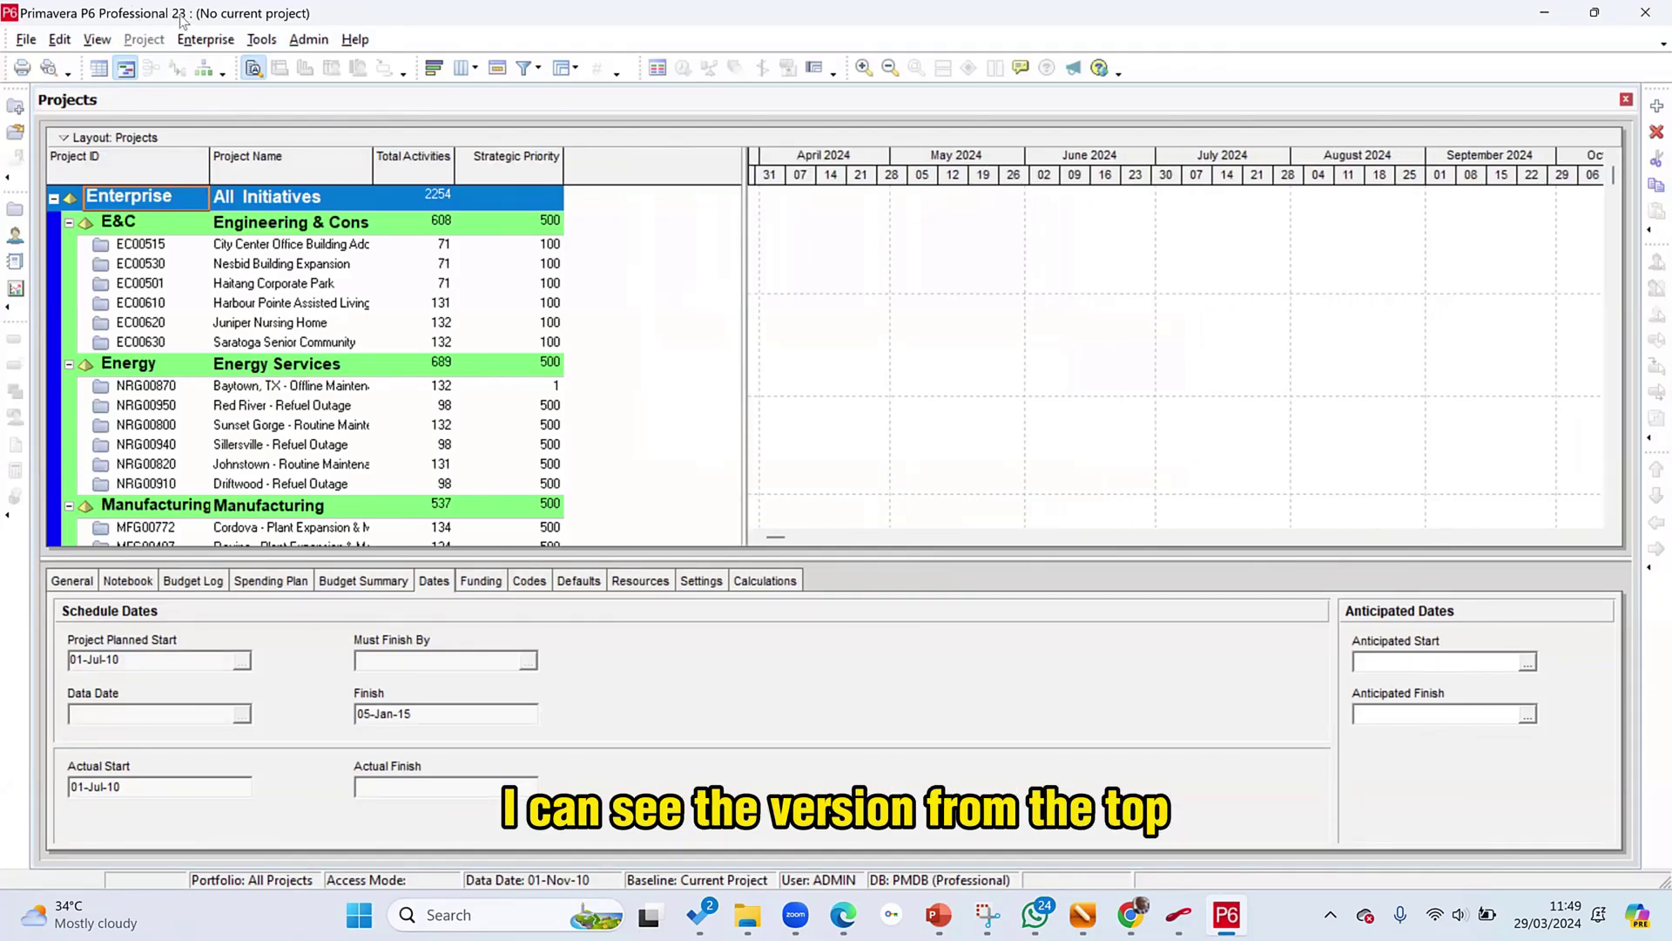
pyautogui.click(366, 340)
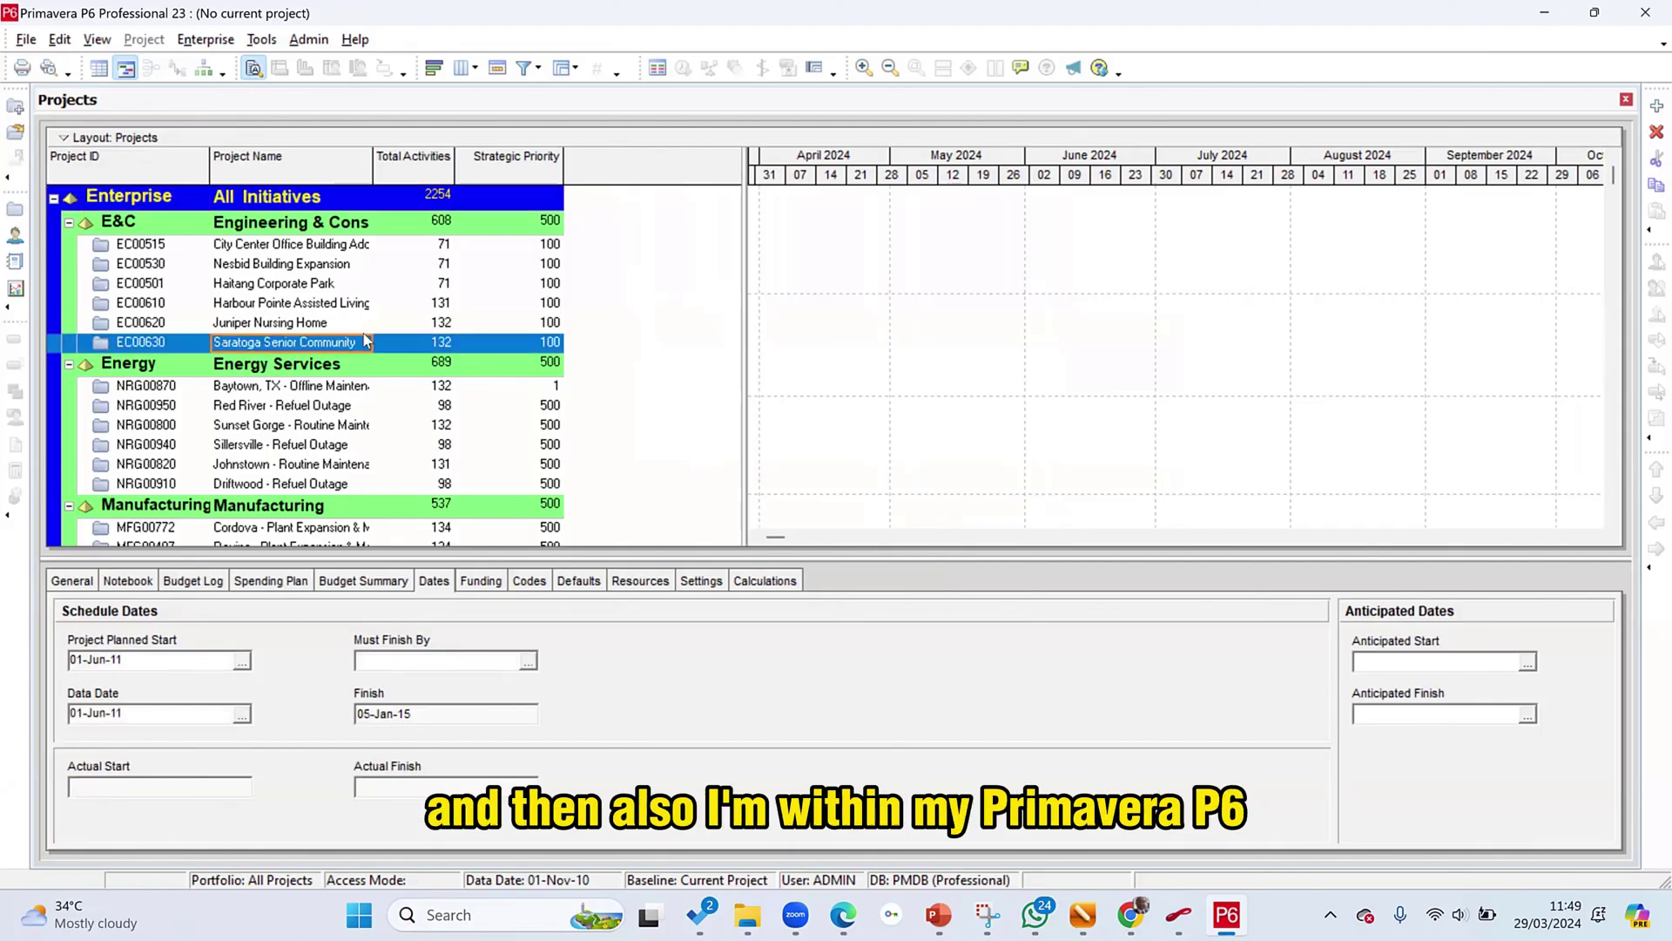